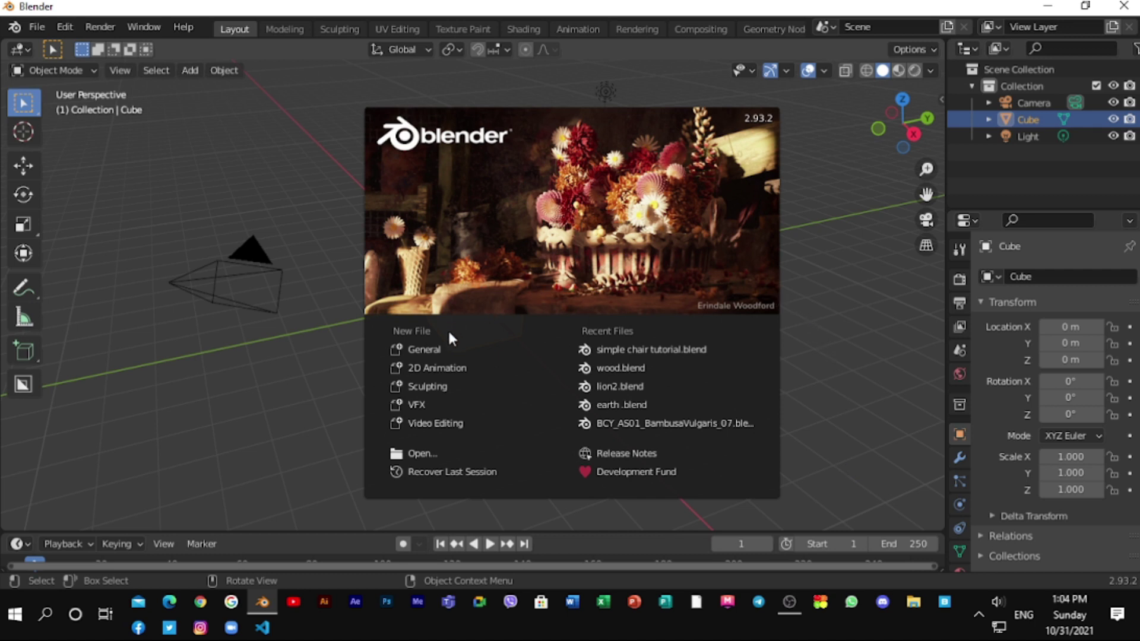
Step: Close the splash screen to reveal the default cube, camera and light
{"action": "left_click", "coordinate": [436, 348]}
Step: Collapse the Screencast Keys settings in the viewport sidebar, then hide the sidebar
{"action": "middle_click_drag", "start_coordinate": [554, 306], "coordinate": [496, 353]}
{"action": "scroll", "coordinate": [496, 348], "scroll_direction": "down", "scroll_amount": 2}
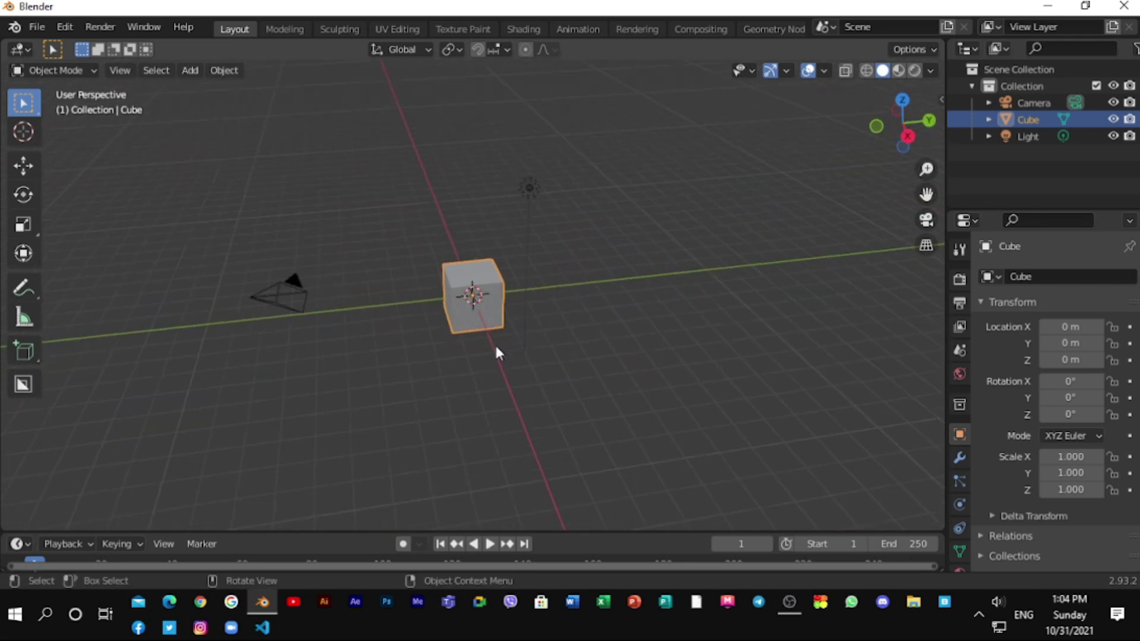
{"action": "key", "text": "n"}
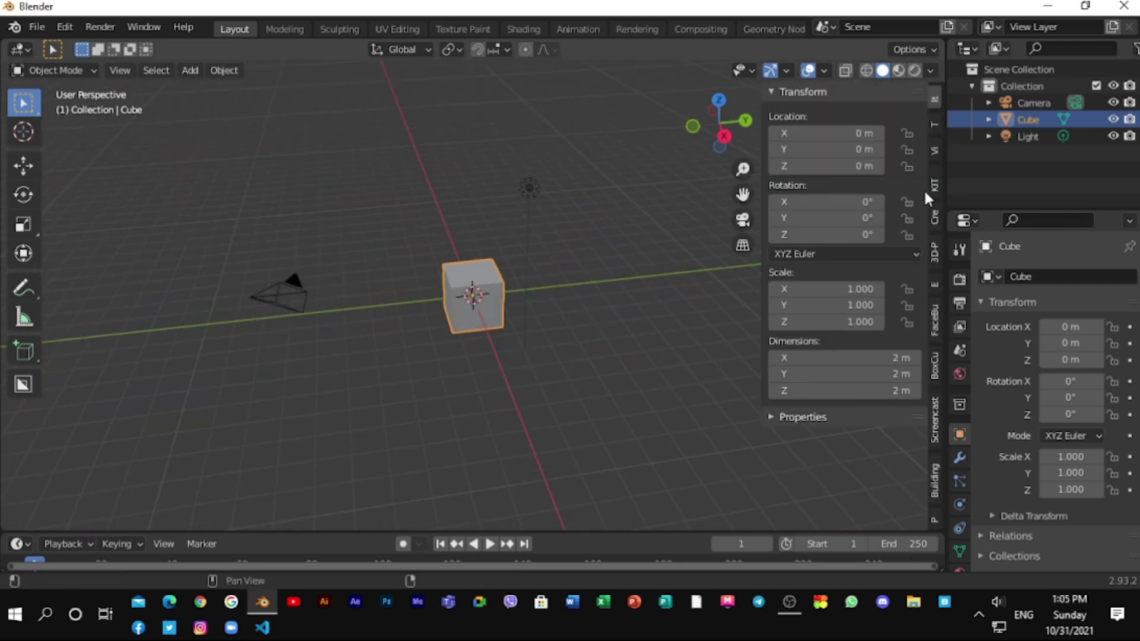
{"action": "left_click", "coordinate": [935, 419]}
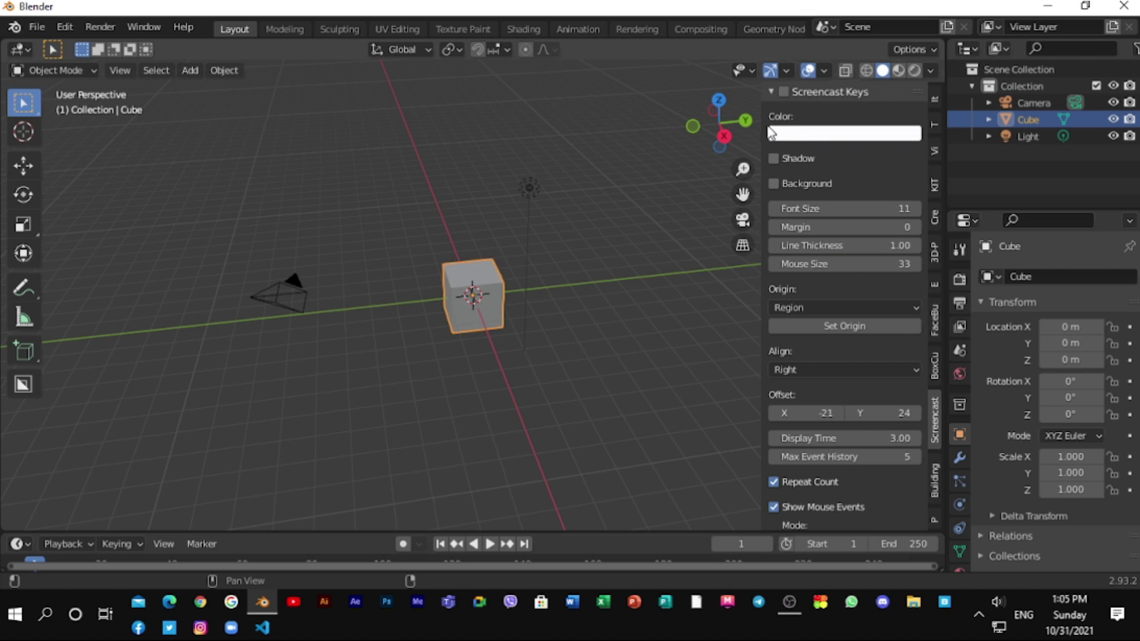
{"action": "left_click", "coordinate": [776, 94]}
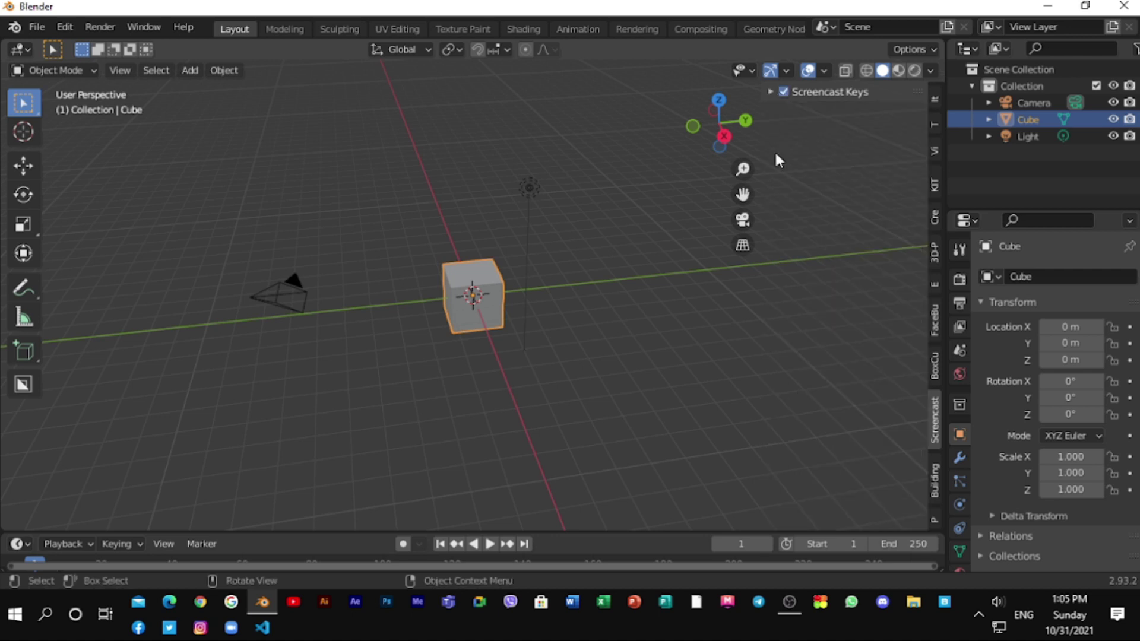
{"action": "key", "text": "n"}
Step: Select the cube, camera and light in the default scene
{"action": "middle_click_drag", "start_coordinate": [816, 275], "coordinate": [739, 249]}
{"action": "key", "text": "a"}
{"action": "scroll", "coordinate": [724, 260], "scroll_direction": "down", "scroll_amount": 4}
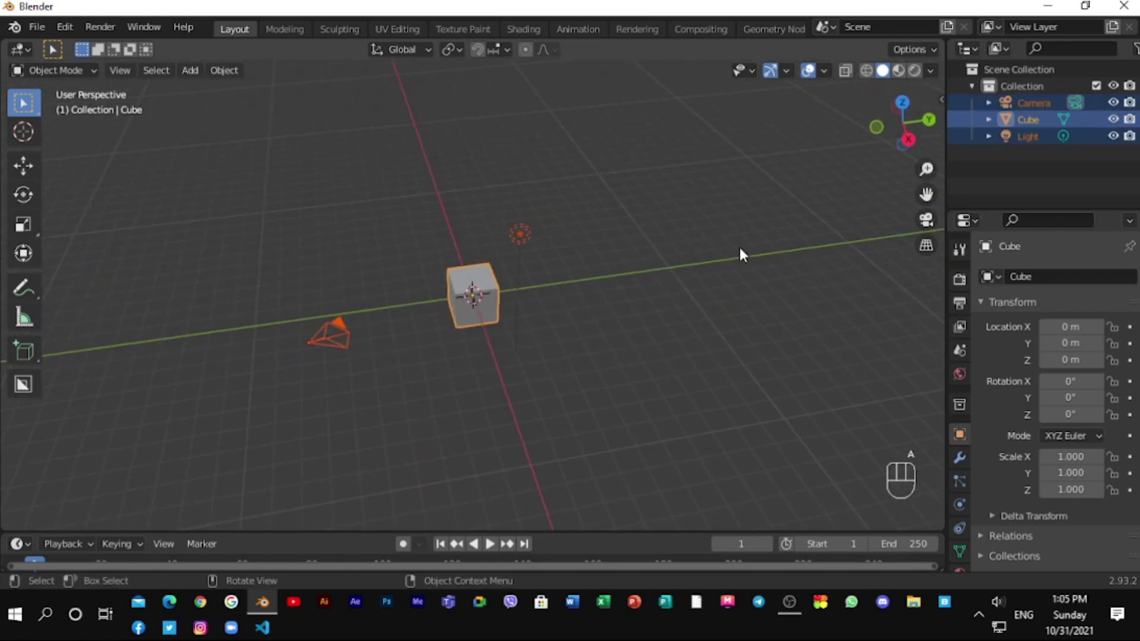
Step: Delete the cube, camera and light, then add a UV Sphere at the origin
{"action": "key", "text": "Delete"}
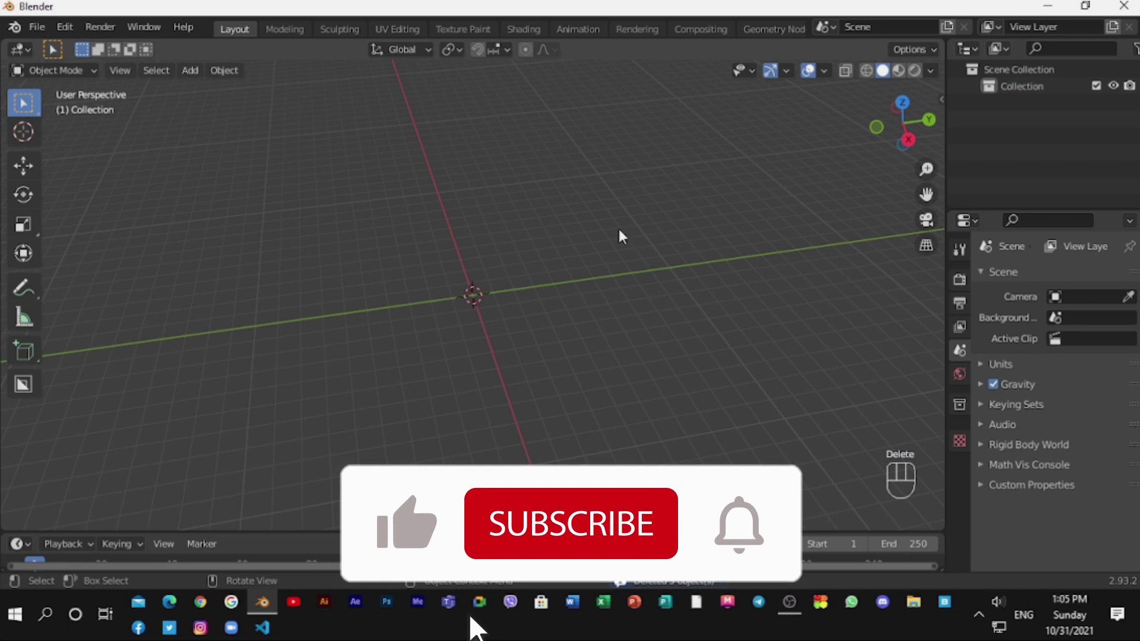
{"action": "middle_click_drag", "start_coordinate": [617, 226], "coordinate": [634, 261]}
{"action": "key", "text": "shift+a"}
{"action": "mouse_move", "coordinate": [572, 247]}
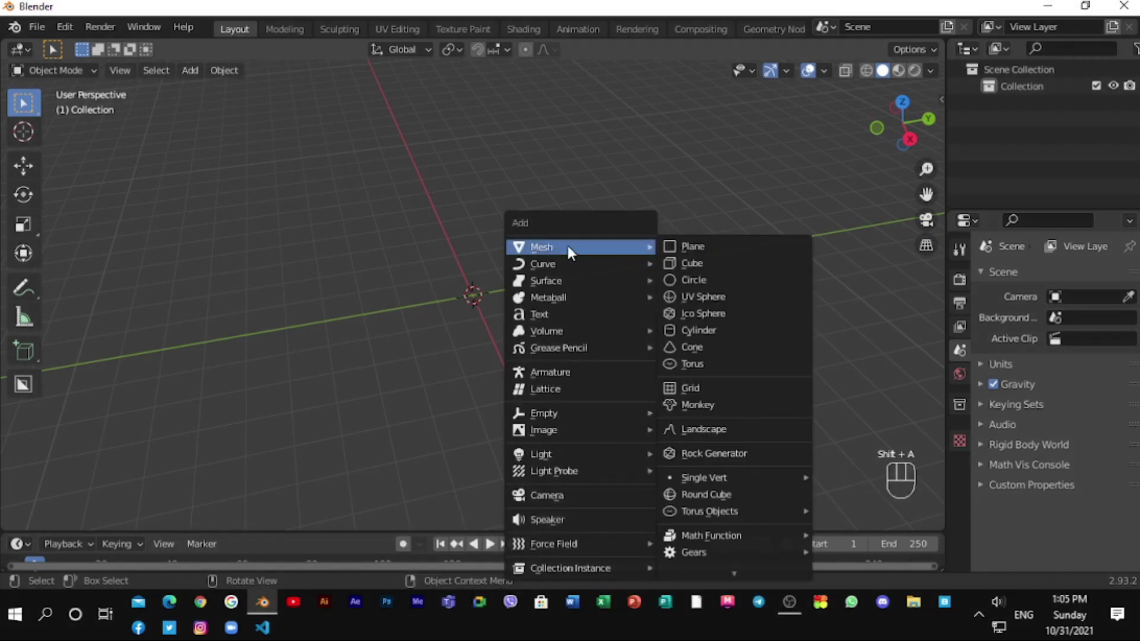
{"action": "left_click", "coordinate": [701, 297]}
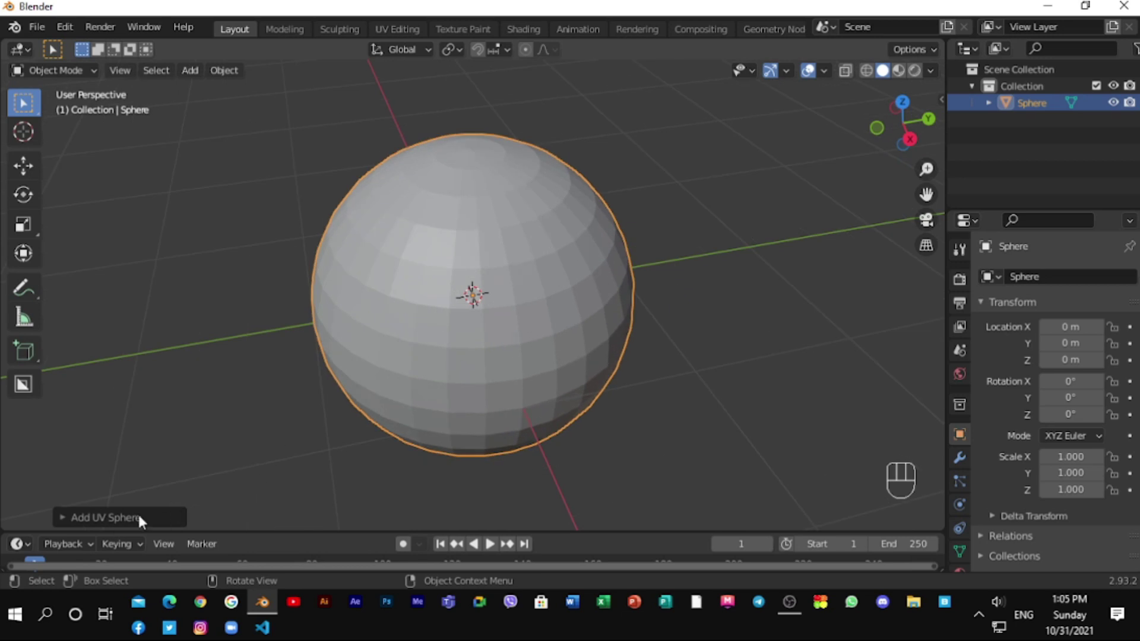
Step: Add a Subdivision Surface modifier to the sphere
{"action": "left_click", "coordinate": [959, 457]}
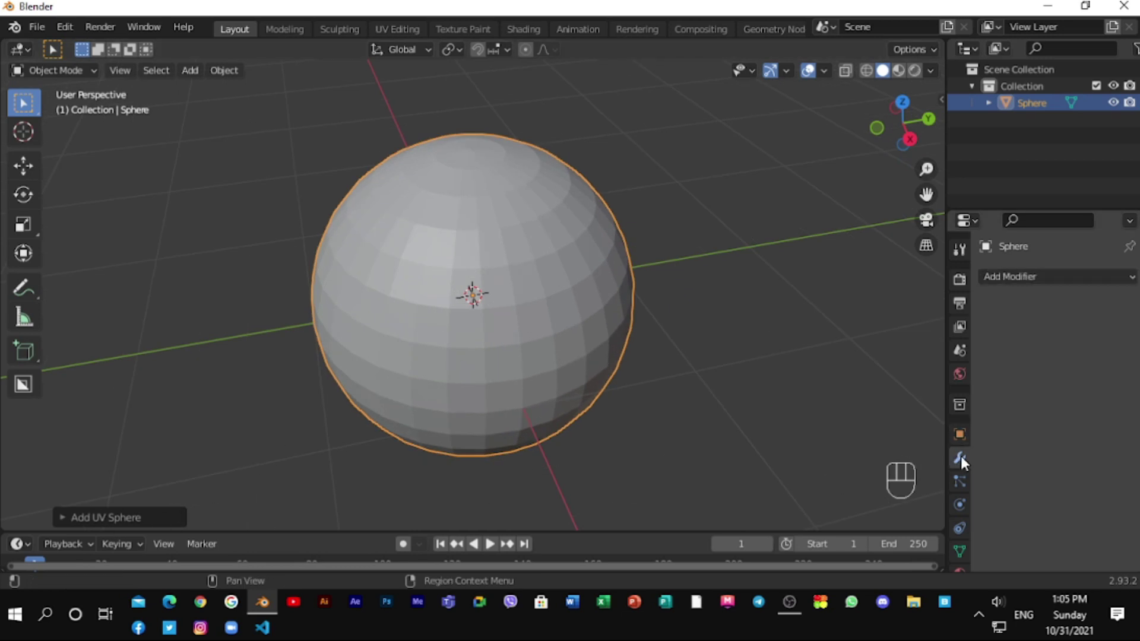
{"action": "left_click", "coordinate": [1017, 275]}
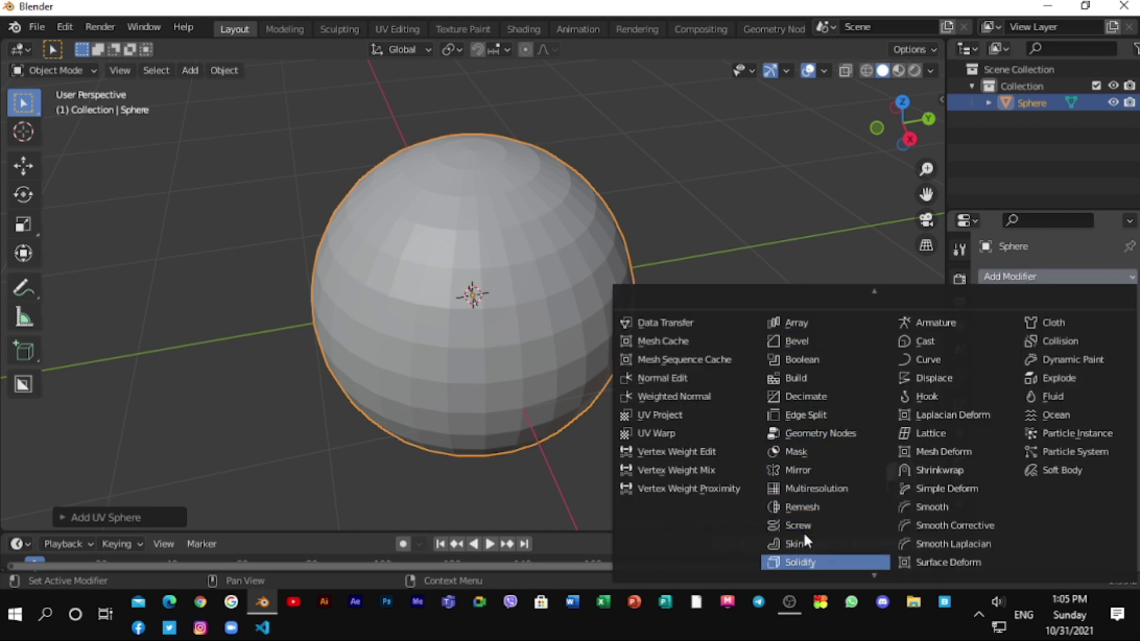
{"action": "scroll", "coordinate": [802, 532], "scroll_direction": "down", "scroll_amount": 3}
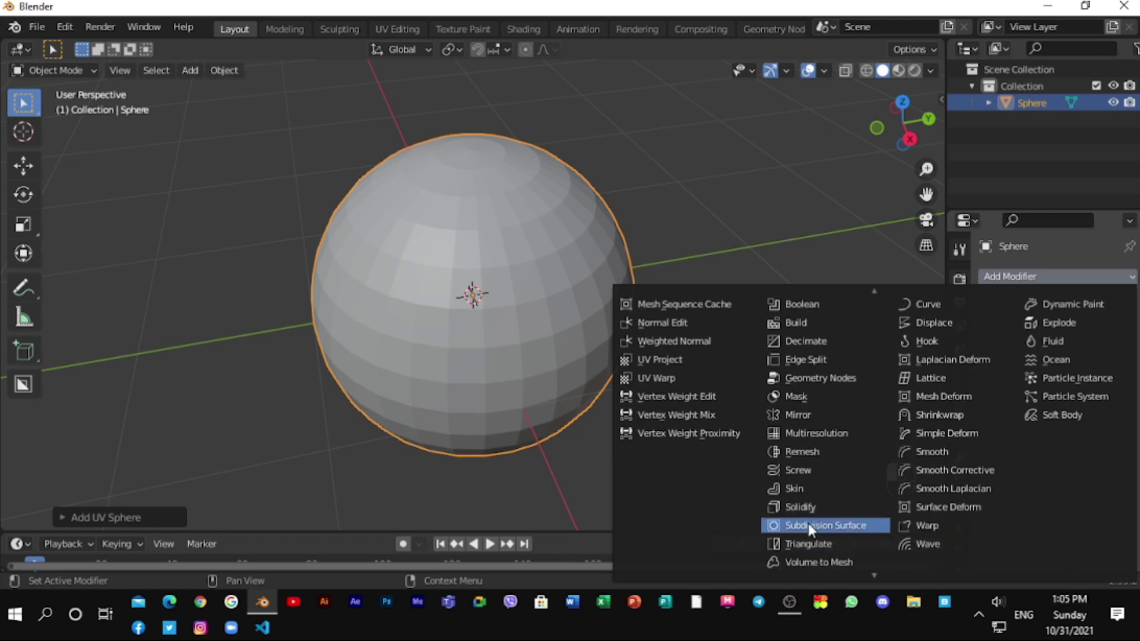
{"action": "left_click", "coordinate": [814, 524]}
{"action": "scroll", "coordinate": [734, 460], "scroll_direction": "up", "scroll_amount": 2}
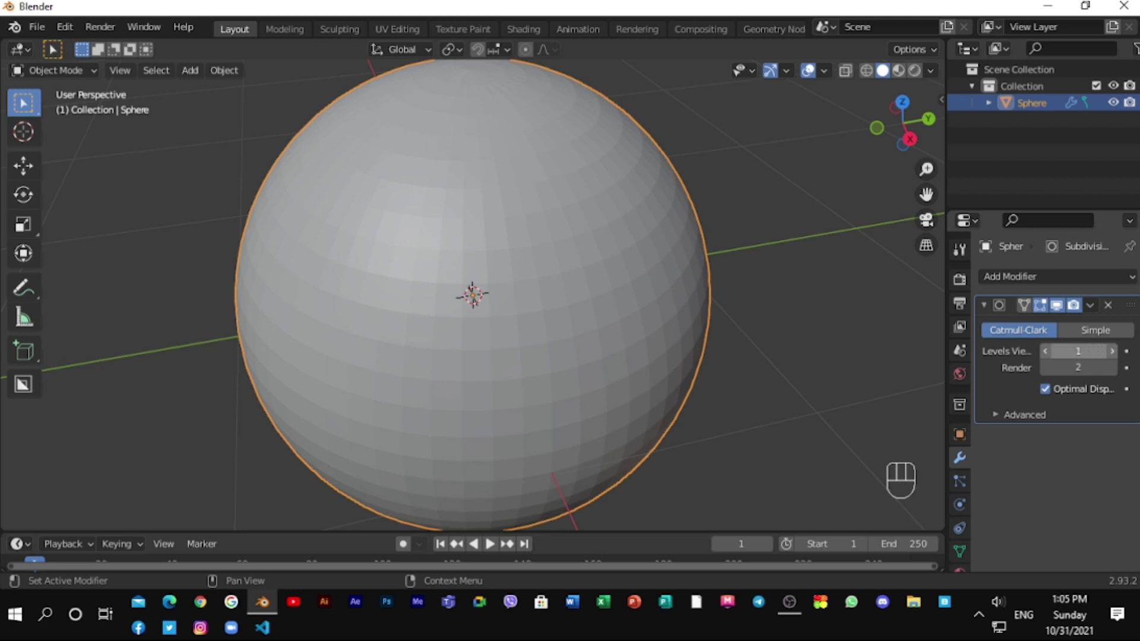
Step: Set the modifier's viewport subdivision level to 4
{"action": "left_click", "coordinate": [1086, 350]}
{"action": "type", "text": "2"}
{"action": "key", "text": "Return"}
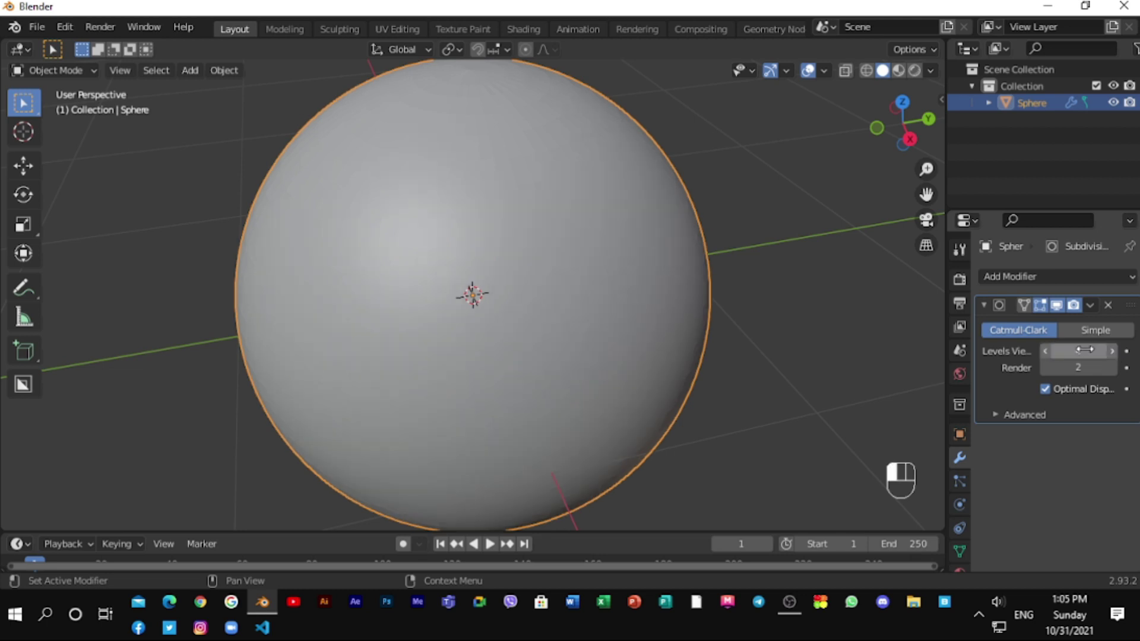
{"action": "left_click", "coordinate": [1110, 351]}
{"action": "left_click", "coordinate": [1111, 350]}
{"action": "left_click", "coordinate": [1111, 350]}
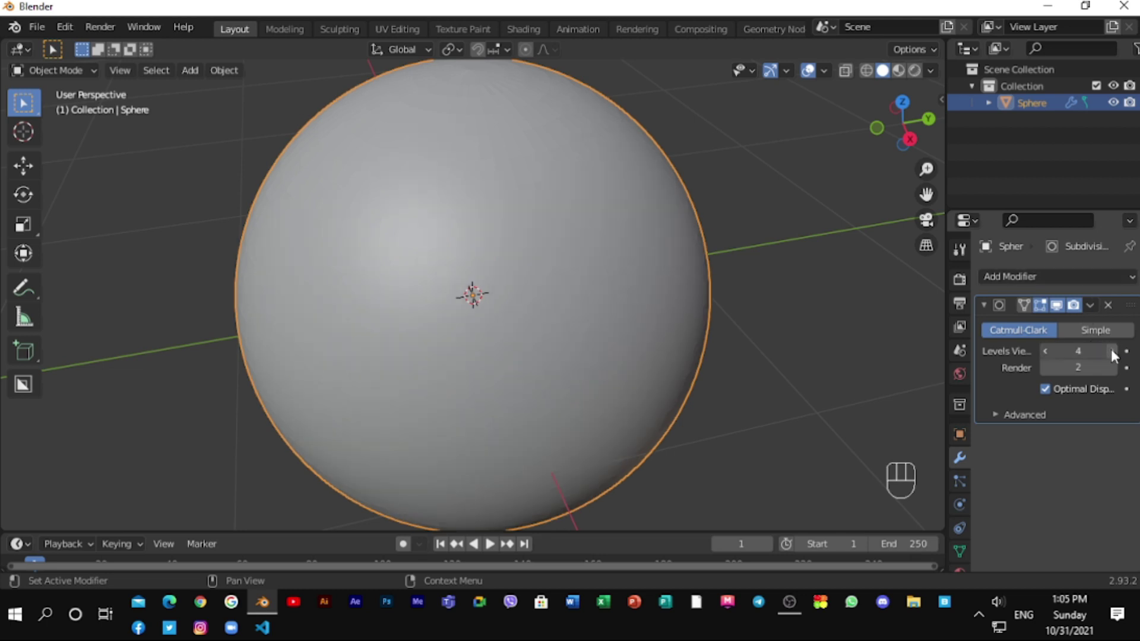
{"action": "left_click", "coordinate": [1048, 350]}
{"action": "scroll", "coordinate": [792, 196], "scroll_direction": "down", "scroll_amount": 5}
{"action": "middle_click_drag", "start_coordinate": [793, 195], "coordinate": [656, 208]}
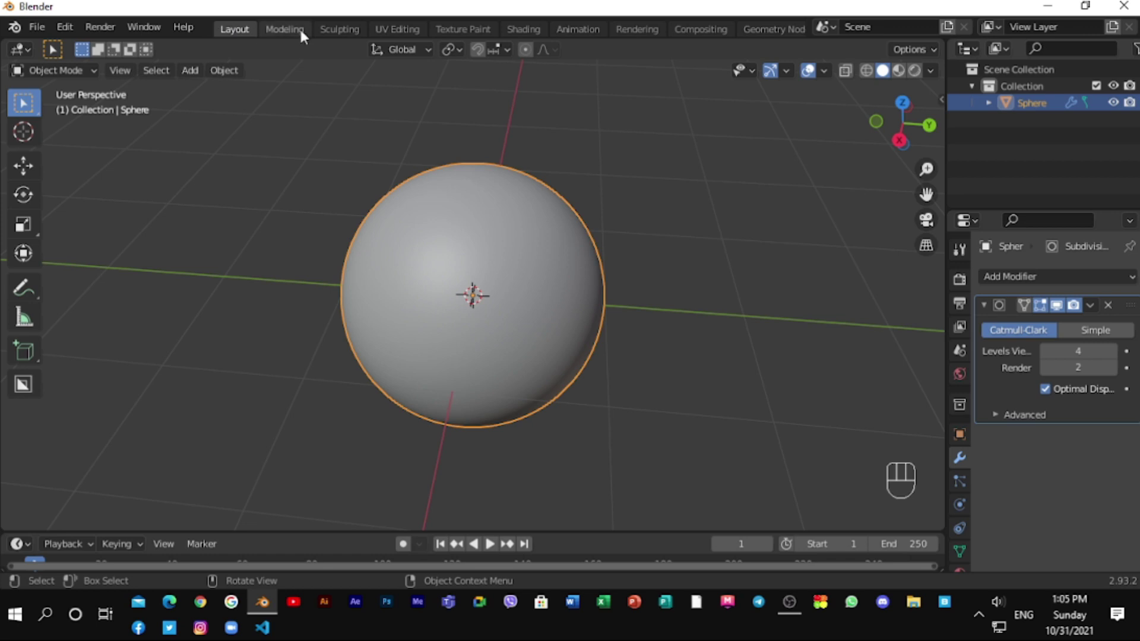
Step: Switch to the Shading workspace and frame the sphere in the viewport
{"action": "left_click", "coordinate": [536, 28]}
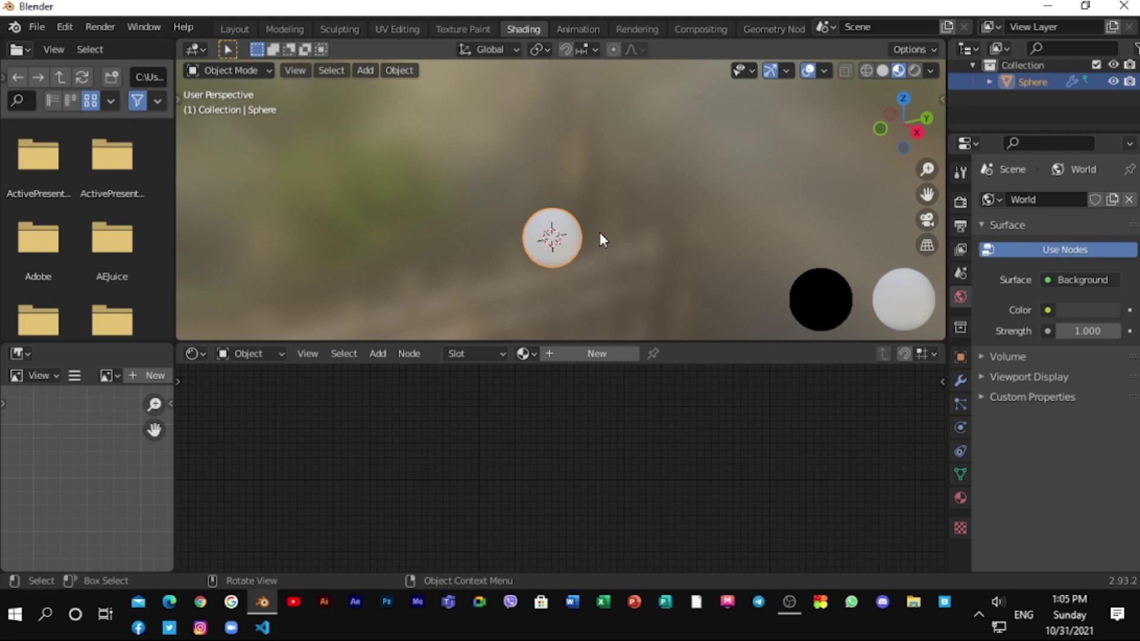
{"action": "scroll", "coordinate": [600, 231], "scroll_direction": "up", "scroll_amount": 4}
{"action": "middle_click_drag", "start_coordinate": [599, 231], "coordinate": [548, 252]}
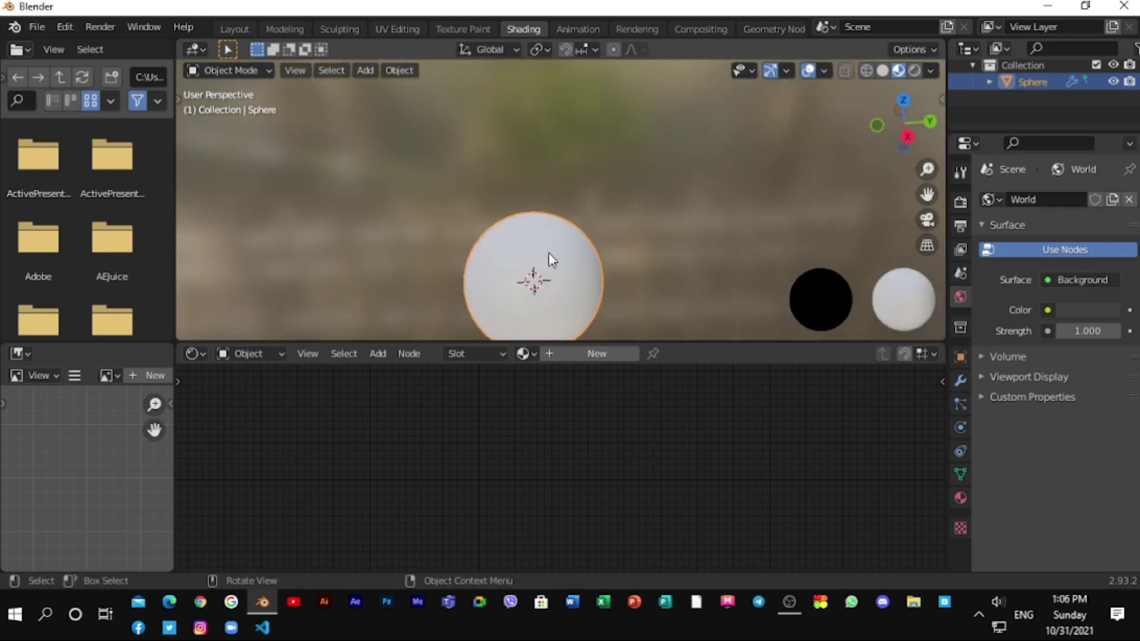
{"action": "left_click_drag", "start_coordinate": [926, 194], "coordinate": [642, 261]}
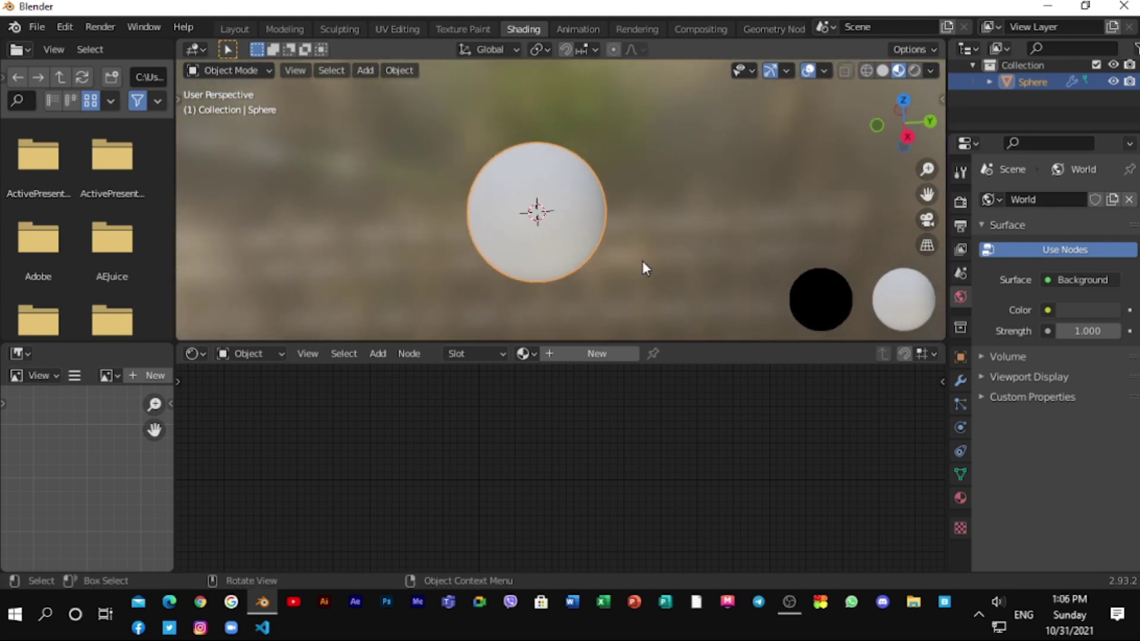
{"action": "scroll", "coordinate": [642, 261], "scroll_direction": "up", "scroll_amount": 2}
{"action": "mouse_move", "coordinate": [642, 261]}
{"action": "middle_mouse_down"}
{"action": "mouse_move", "coordinate": [659, 240]}
{"action": "mouse_move", "coordinate": [647, 280]}
{"action": "middle_mouse_up"}
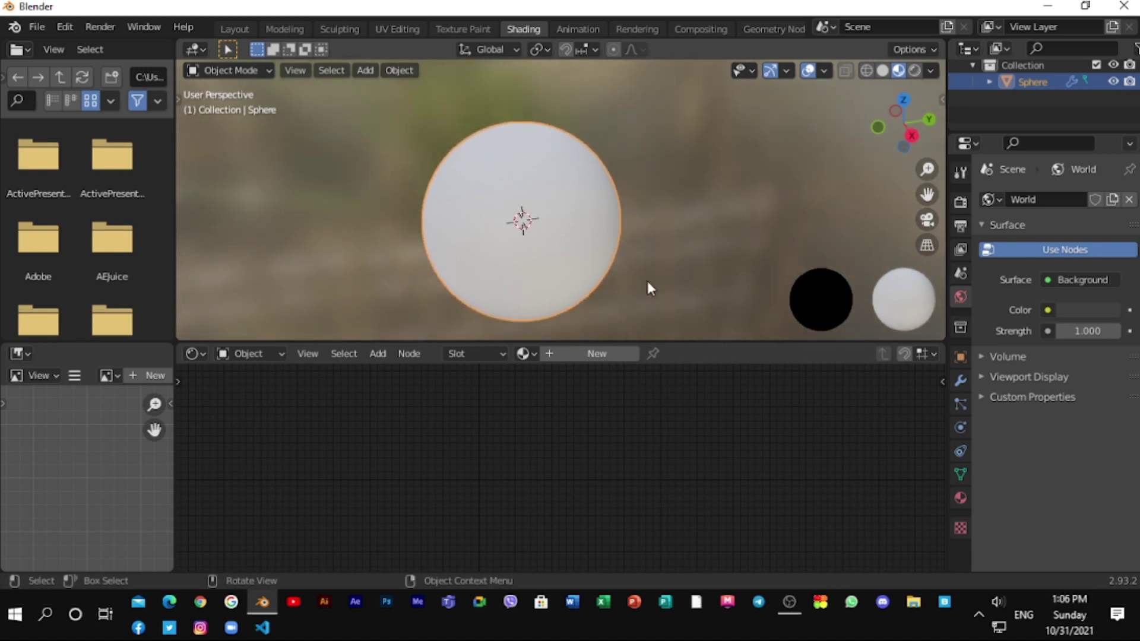
Step: Create a new material for the sphere and name it 'wood material'
{"action": "left_click", "coordinate": [593, 354]}
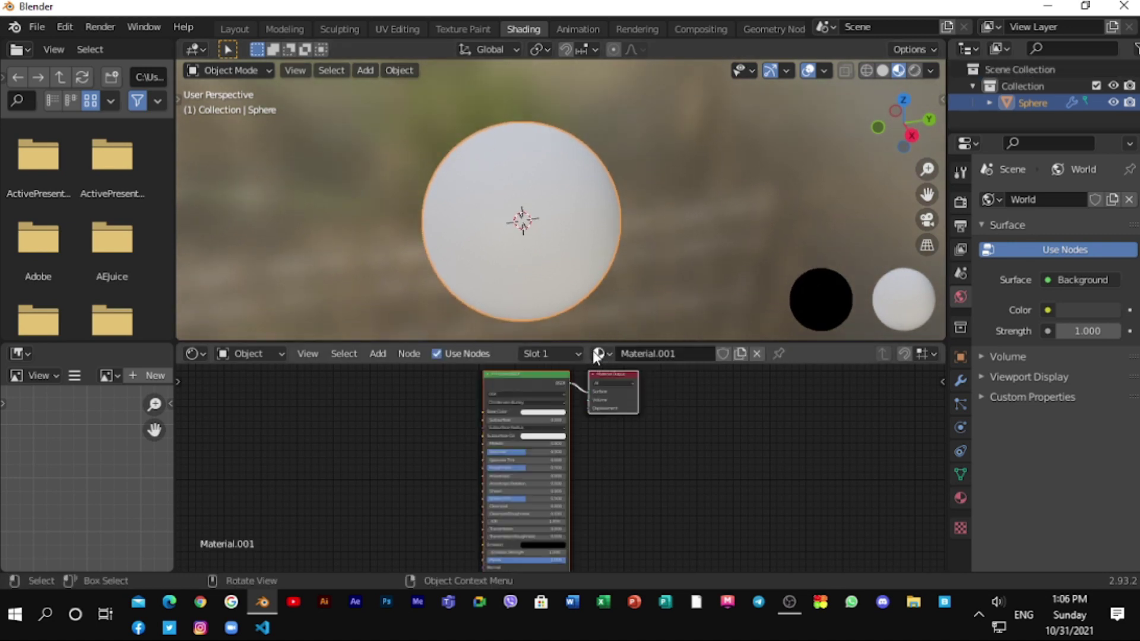
{"action": "scroll", "coordinate": [656, 365], "scroll_direction": "up", "scroll_amount": 1}
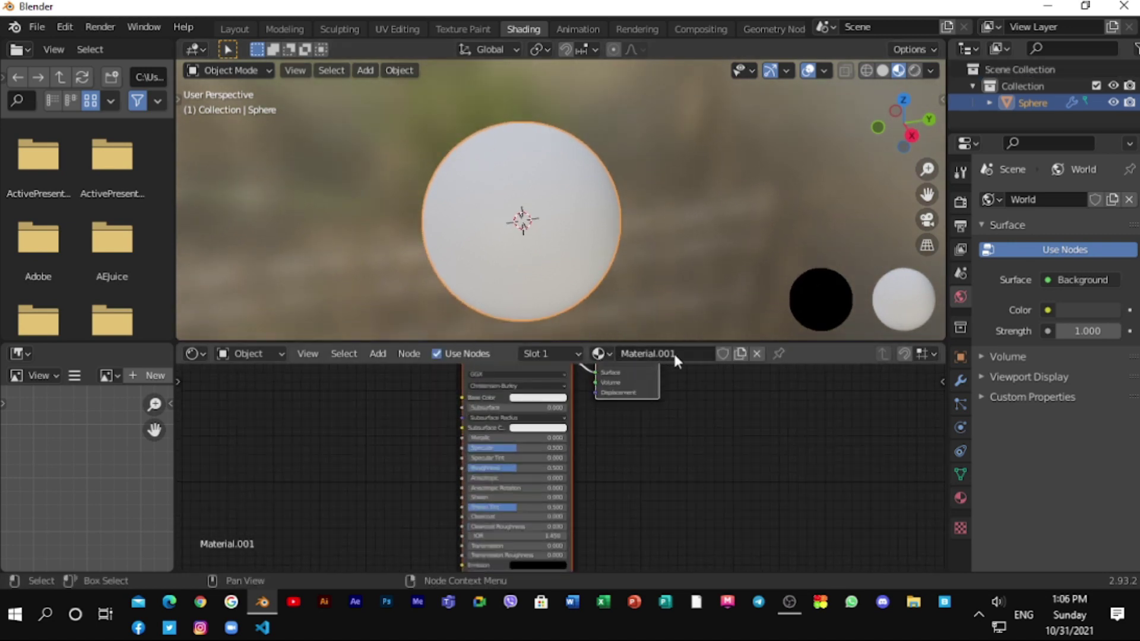
{"action": "left_click", "coordinate": [675, 353]}
{"action": "type", "text": "wood m"}
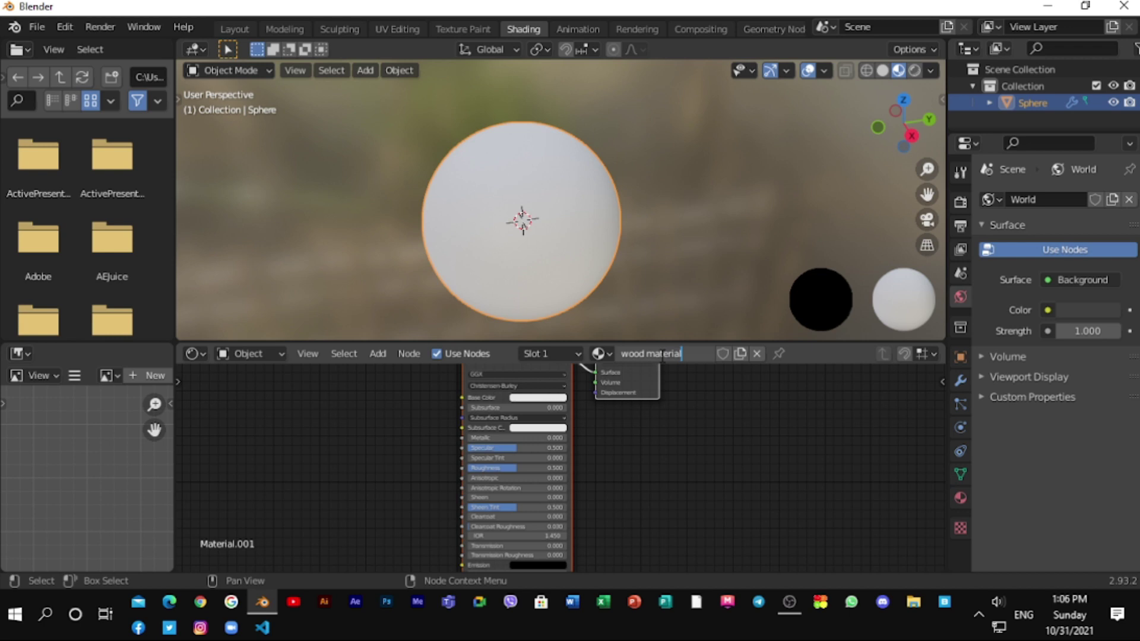
{"action": "key", "text": "Return"}
{"action": "scroll", "coordinate": [701, 403], "scroll_direction": "up", "scroll_amount": 1}
{"action": "middle_click_drag", "start_coordinate": [700, 403], "coordinate": [675, 470]}
{"action": "scroll", "coordinate": [641, 478], "scroll_direction": "up", "scroll_amount": 2}
{"action": "scroll", "coordinate": [641, 478], "scroll_direction": "down", "scroll_amount": 2}
{"action": "scroll", "coordinate": [651, 496], "scroll_direction": "down", "scroll_amount": 1}
{"action": "scroll", "coordinate": [676, 470], "scroll_direction": "up", "scroll_amount": 1}
{"action": "scroll", "coordinate": [677, 471], "scroll_direction": "down", "scroll_amount": 1}
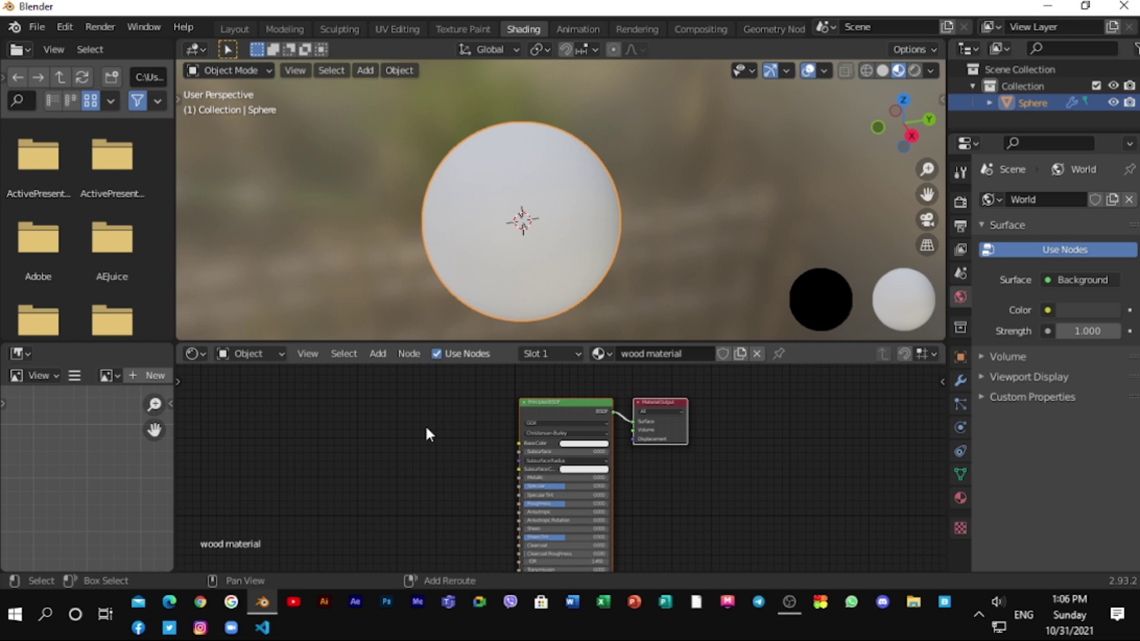
Step: Add a ColorRamp node feeding Base Color, leaving its stops at both ends
{"action": "key", "text": "shift+a"}
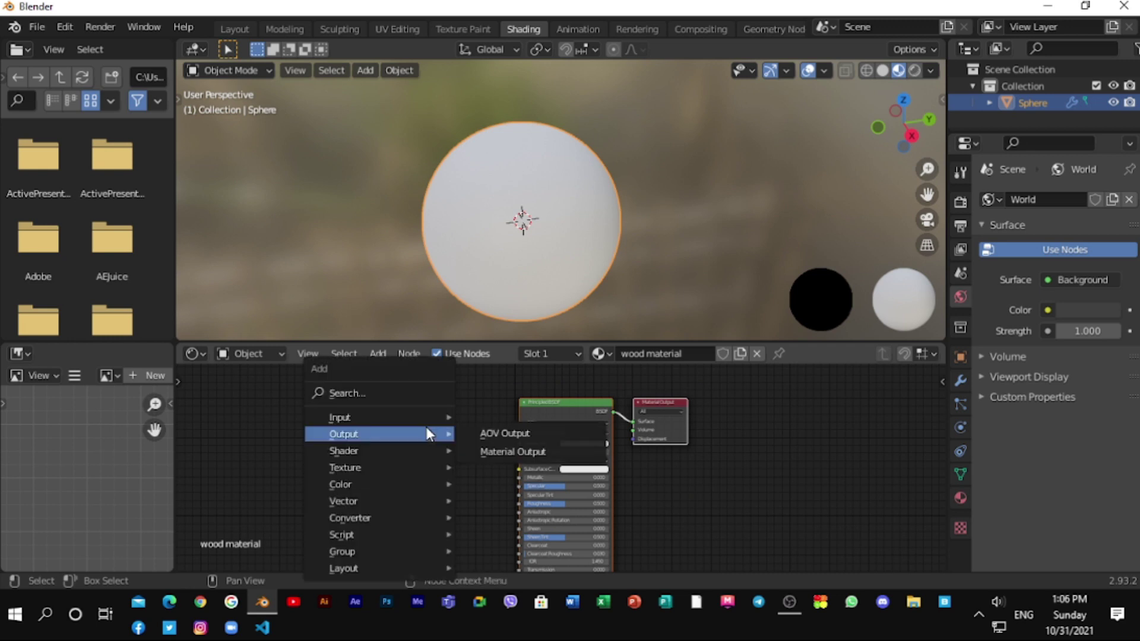
{"action": "left_click", "coordinate": [375, 389]}
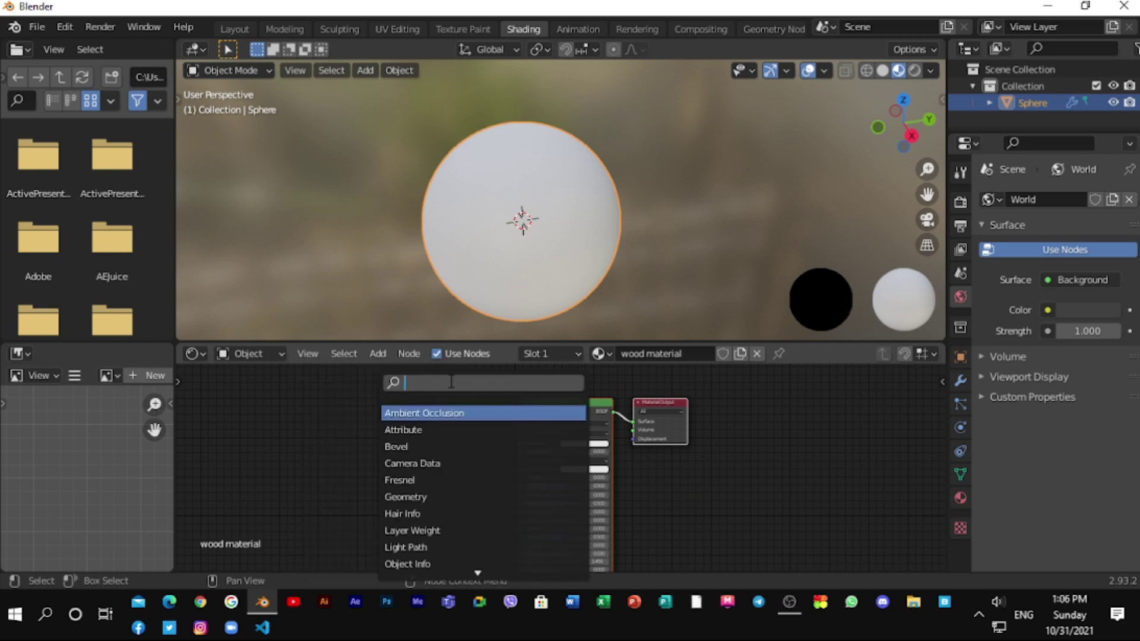
{"action": "type", "text": "colo"}
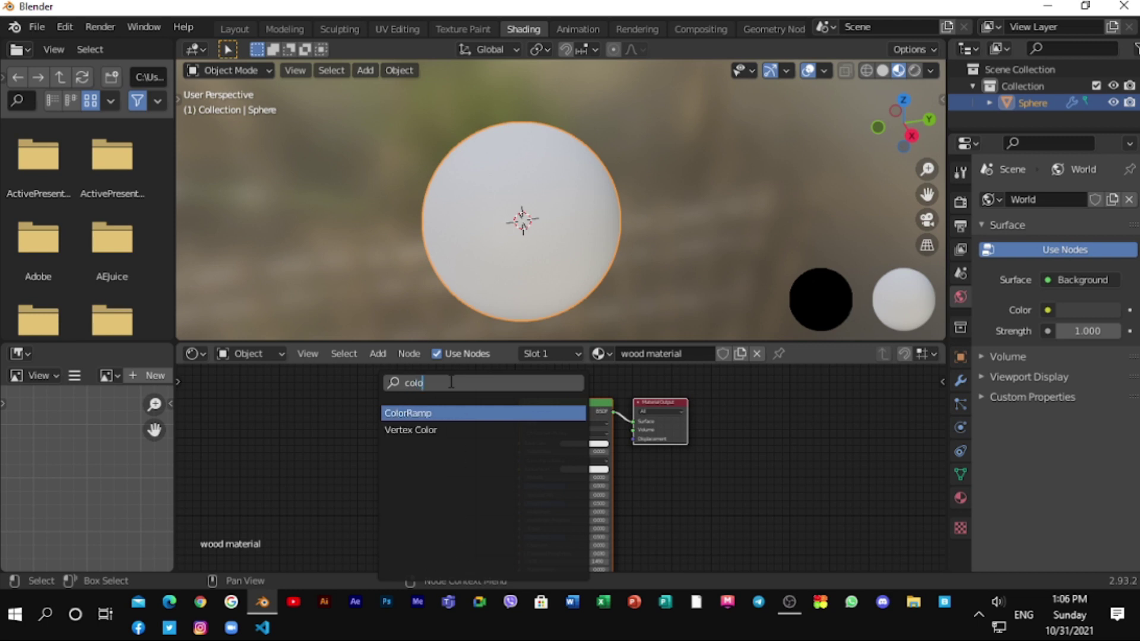
{"action": "left_click", "coordinate": [445, 412]}
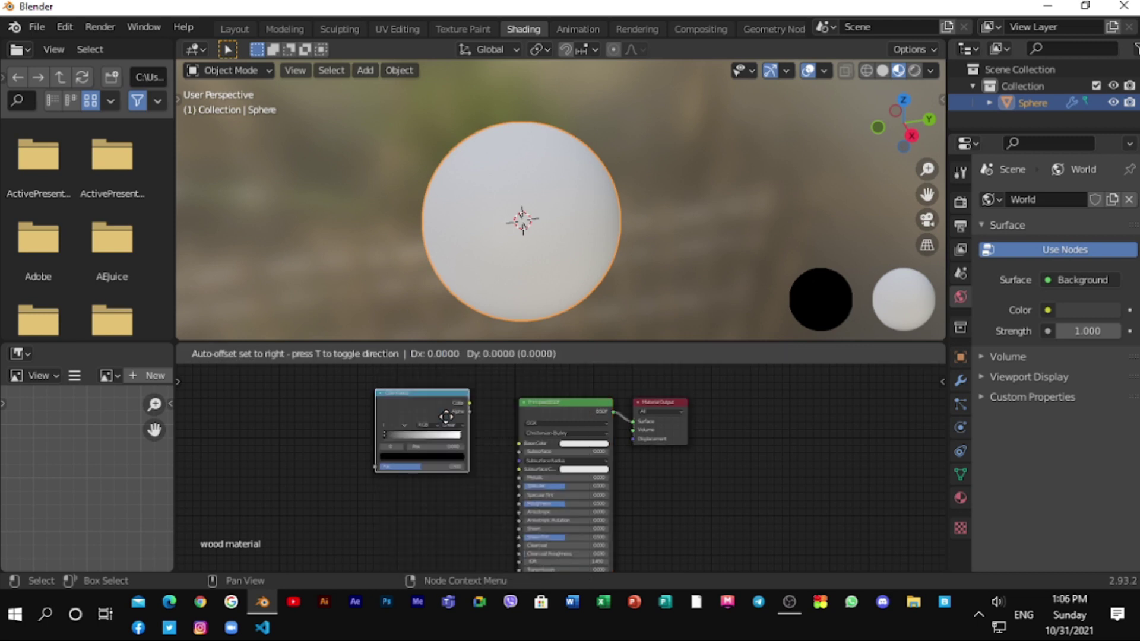
{"action": "left_click", "coordinate": [457, 449]}
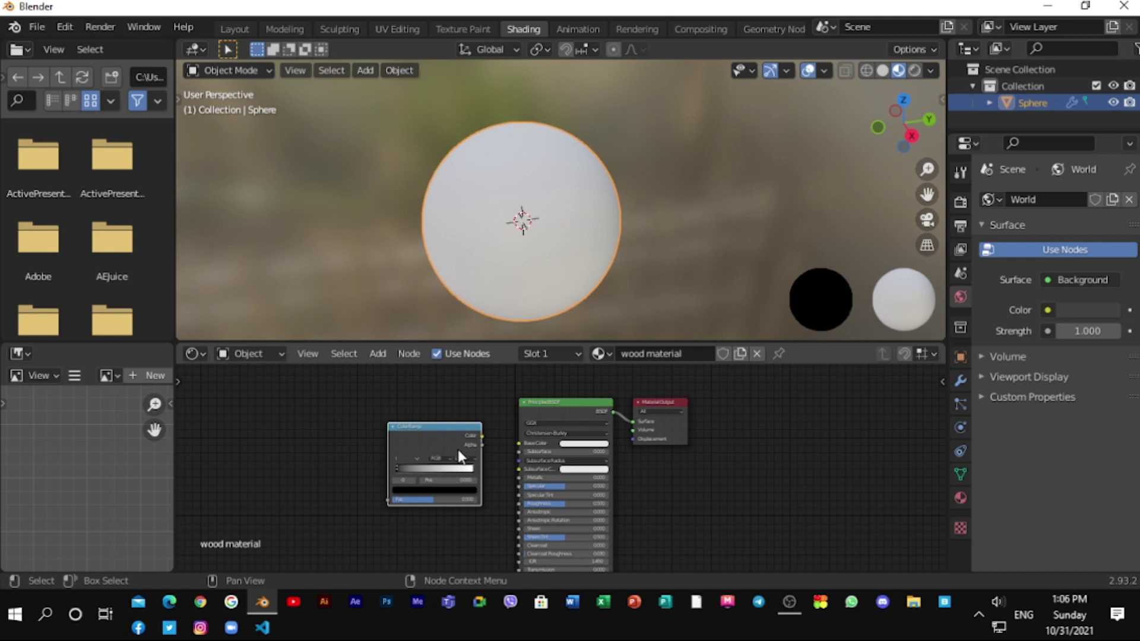
{"action": "scroll", "coordinate": [465, 419], "scroll_direction": "up", "scroll_amount": 4}
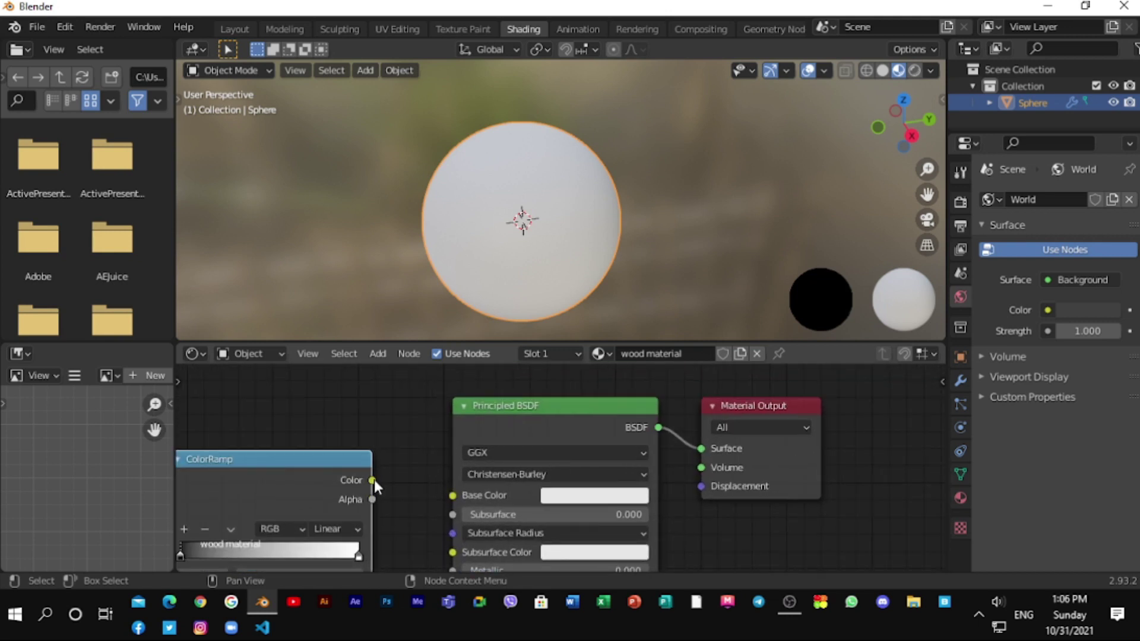
{"action": "left_click_drag", "start_coordinate": [374, 480], "coordinate": [454, 500]}
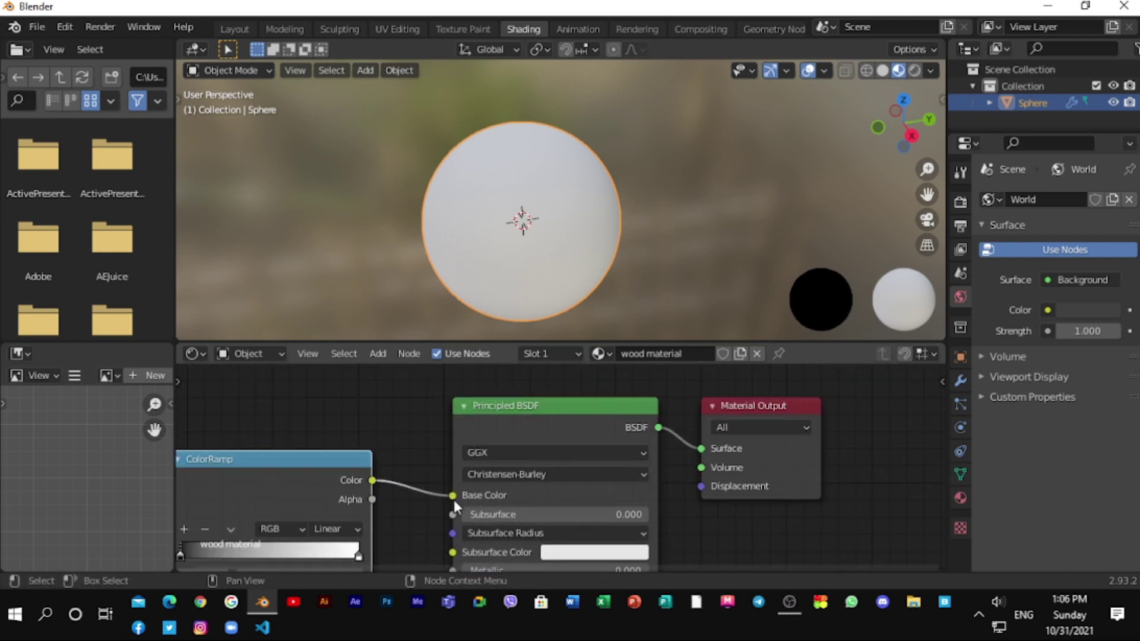
{"action": "scroll", "coordinate": [432, 502], "scroll_direction": "down", "scroll_amount": 3}
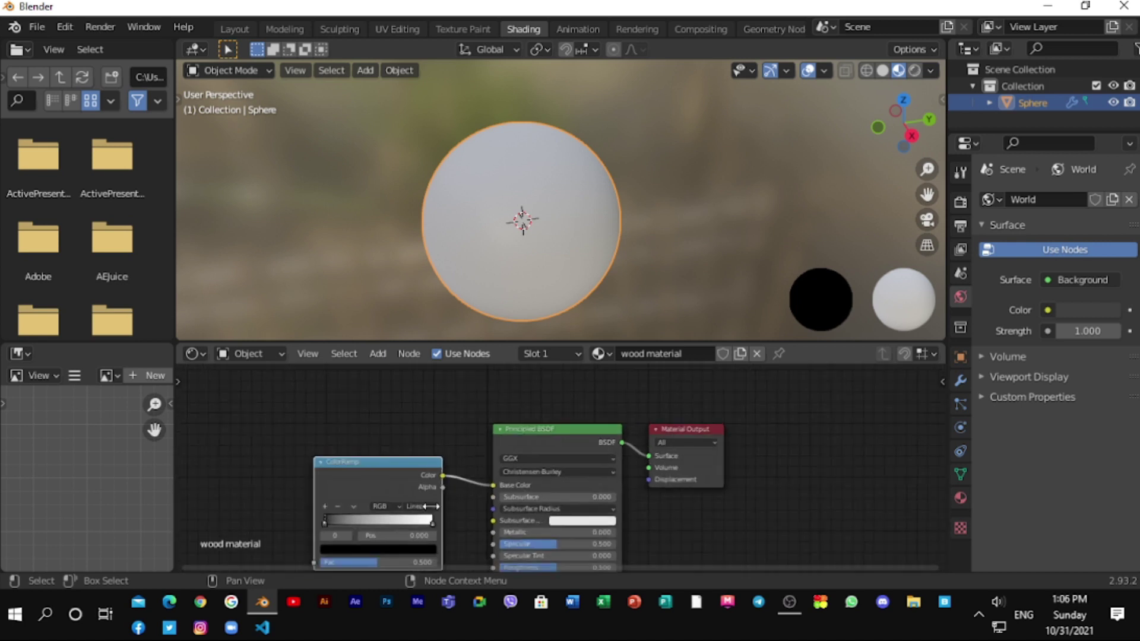
{"action": "left_click_drag", "start_coordinate": [472, 493], "coordinate": [415, 517]}
{"action": "key", "text": "Escape"}
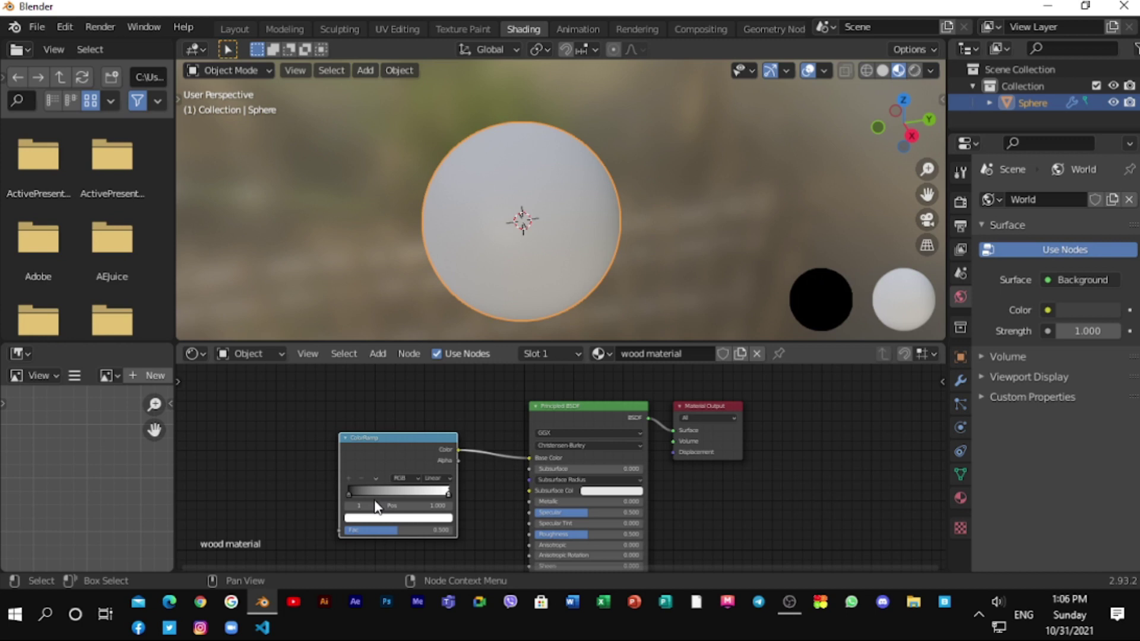
{"action": "left_click_drag", "start_coordinate": [357, 492], "coordinate": [273, 490]}
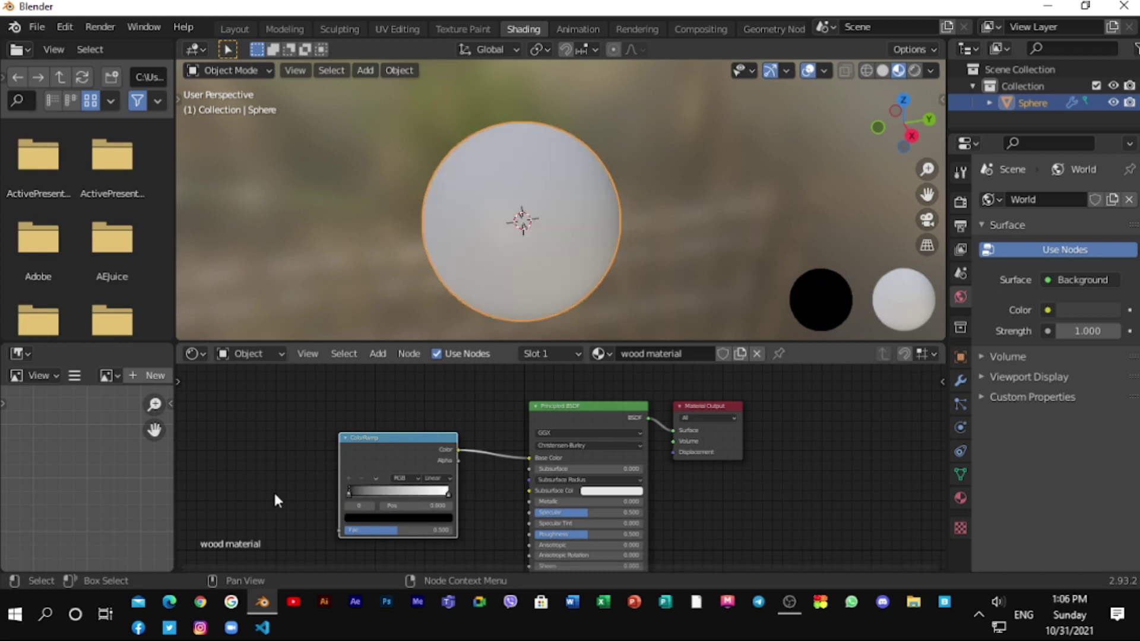
{"action": "scroll", "coordinate": [319, 464], "scroll_direction": "down", "scroll_amount": 2}
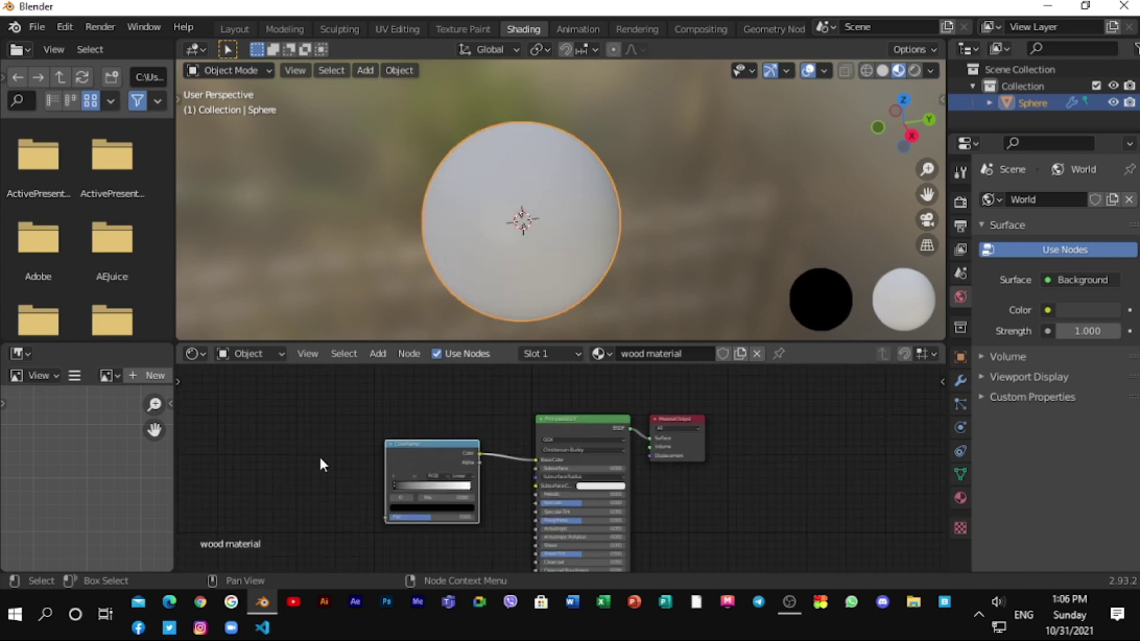
Step: Add a Noise Texture node to the left of the ColorRamp
{"action": "middle_click_drag", "start_coordinate": [318, 454], "coordinate": [365, 415]}
{"action": "key", "text": "shift+a"}
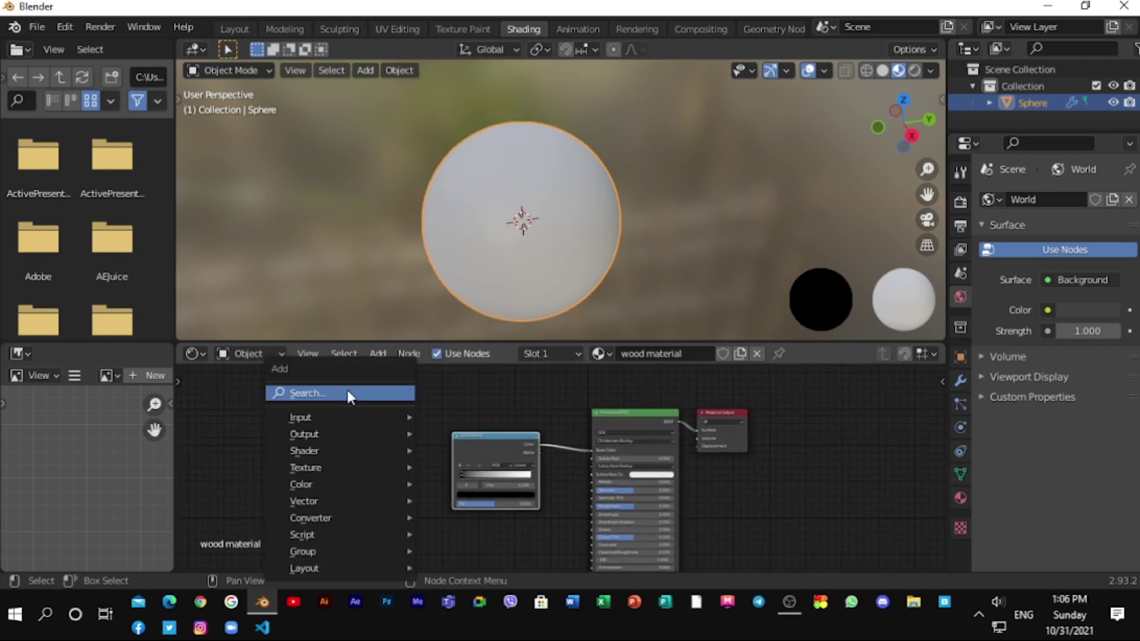
{"action": "left_click", "coordinate": [347, 395]}
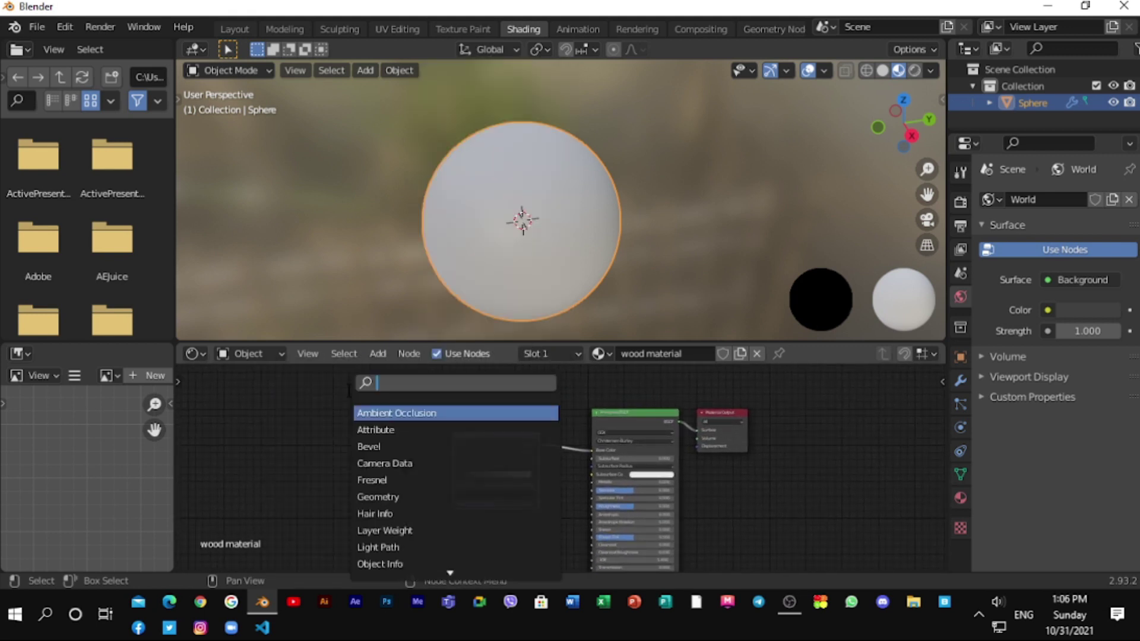
{"action": "type", "text": "noise"}
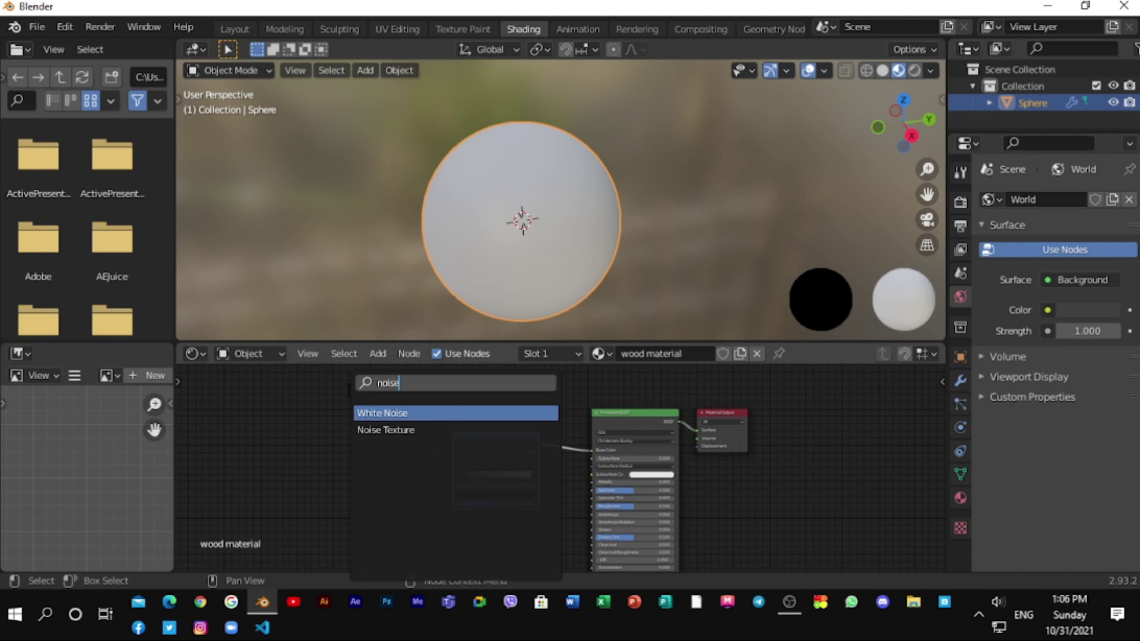
{"action": "left_click", "coordinate": [435, 429]}
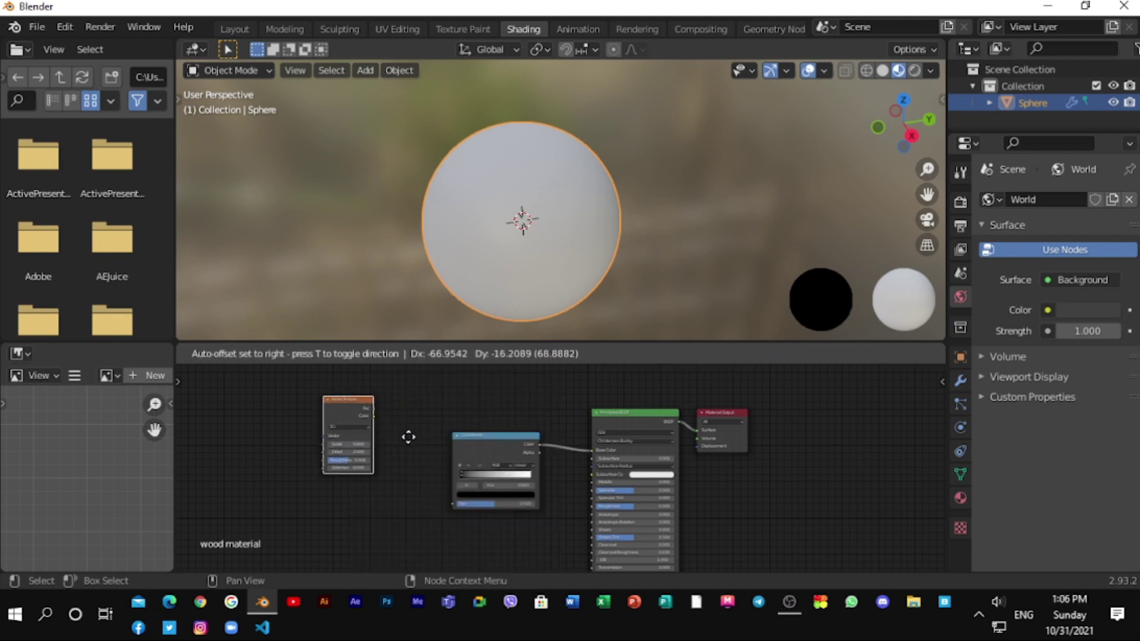
{"action": "left_click", "coordinate": [426, 476]}
{"action": "scroll", "coordinate": [426, 468], "scroll_direction": "up", "scroll_amount": 2}
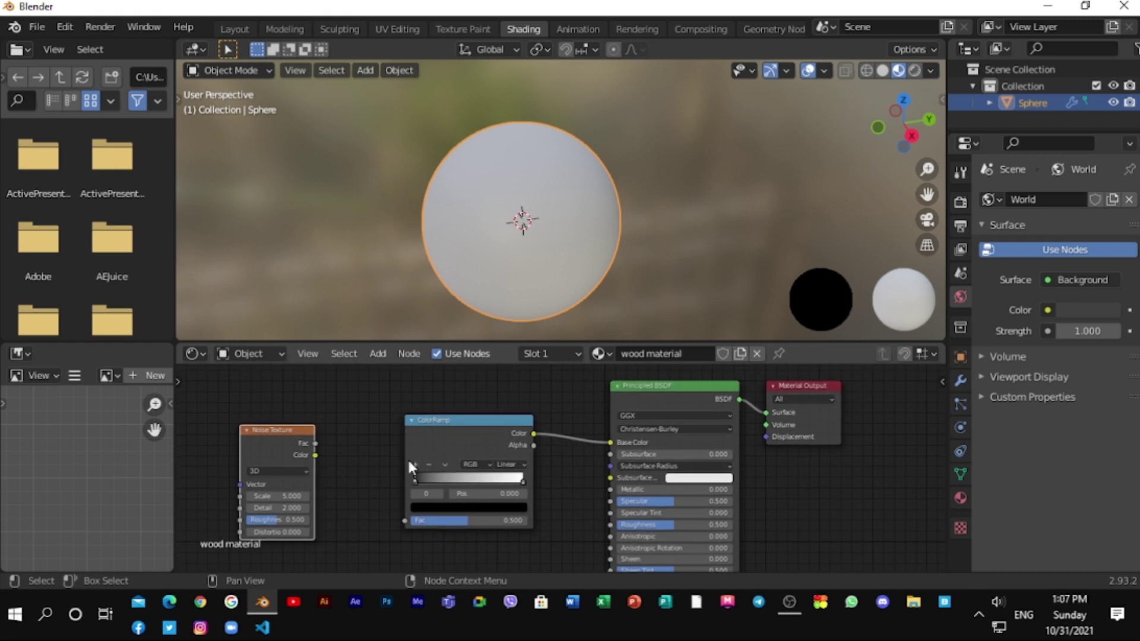
{"action": "scroll", "coordinate": [408, 461], "scroll_direction": "up", "scroll_amount": 2}
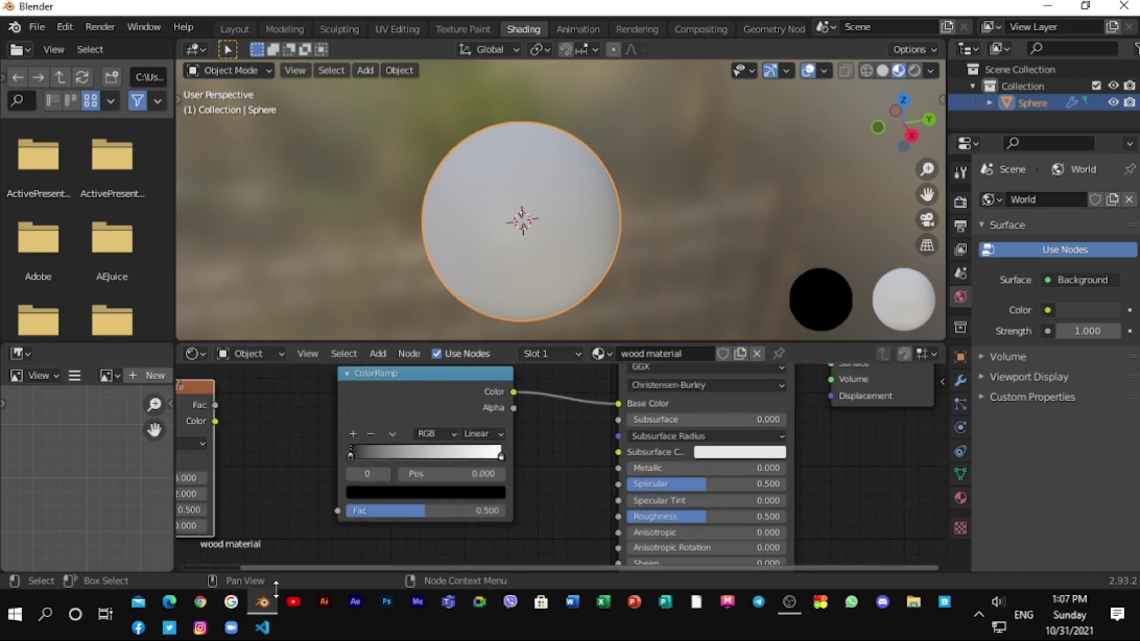
Step: In Chrome, search Google for adobe.color.com and open the suggested site
{"action": "left_click", "coordinate": [233, 606]}
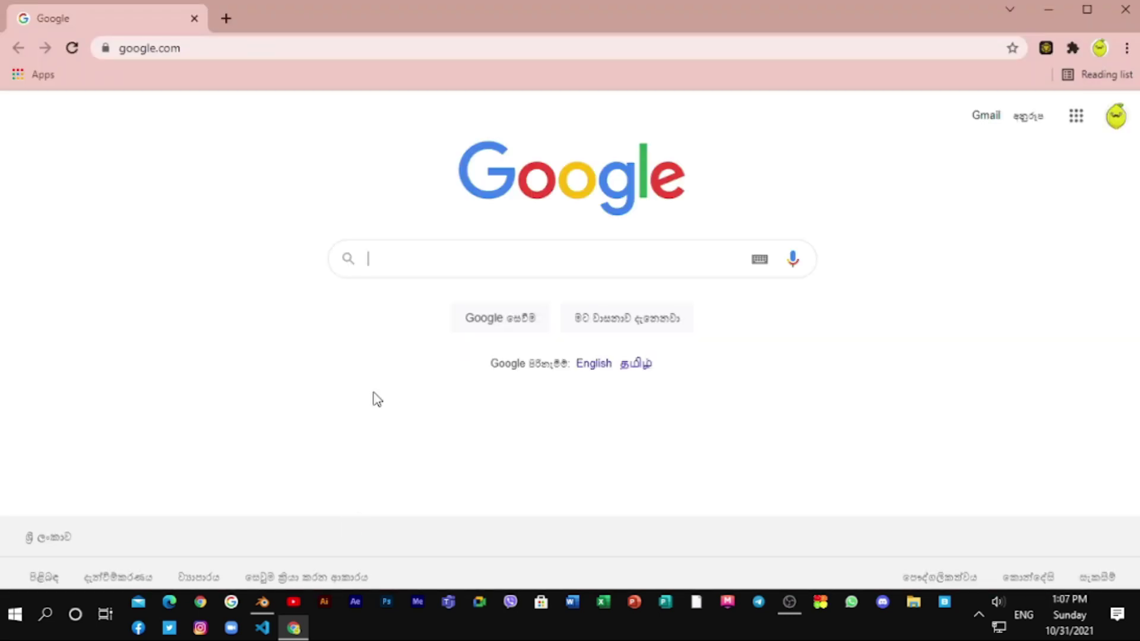
{"action": "left_click", "coordinate": [407, 262]}
{"action": "type", "text": "a"}
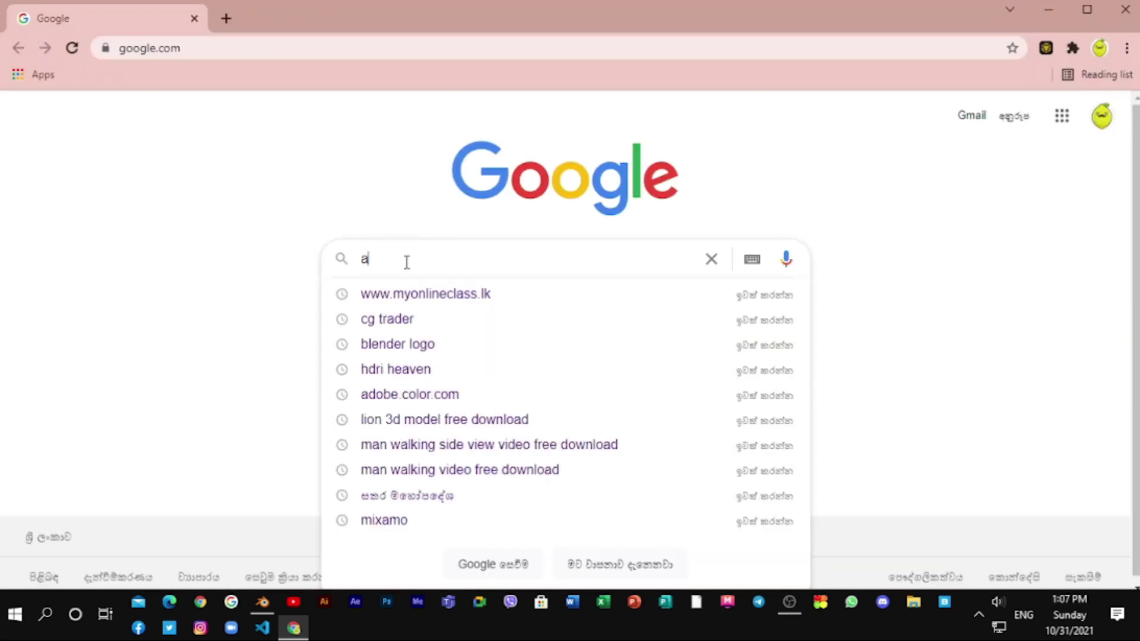
{"action": "type", "text": "c"}
{"action": "key", "text": "BackSpace"}
{"action": "type", "text": "do"}
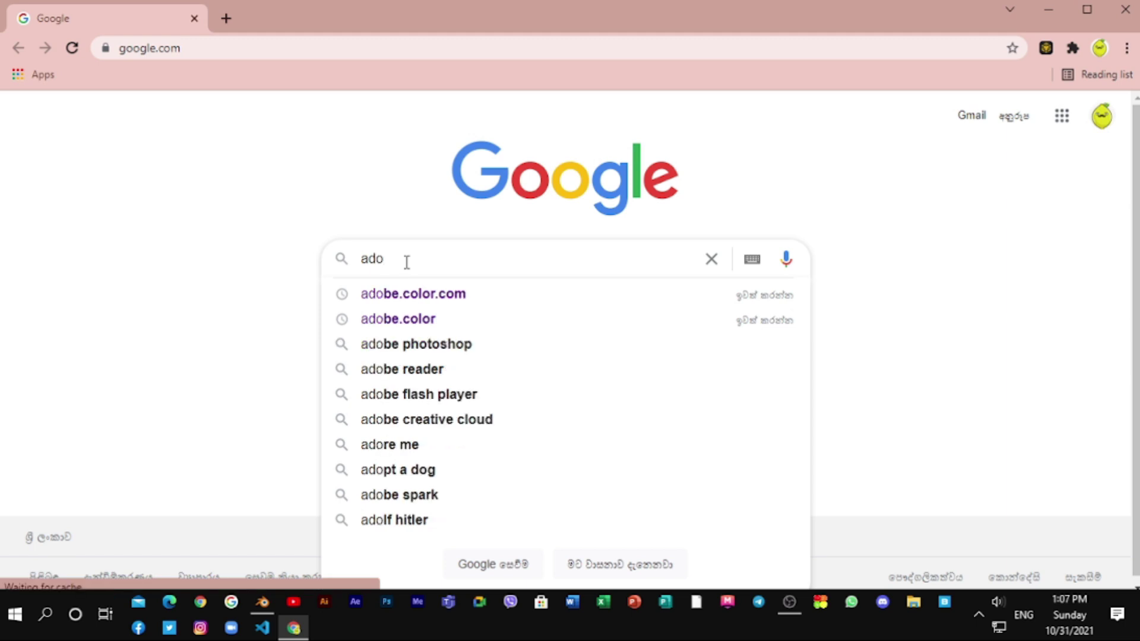
{"action": "key", "text": "Down"}
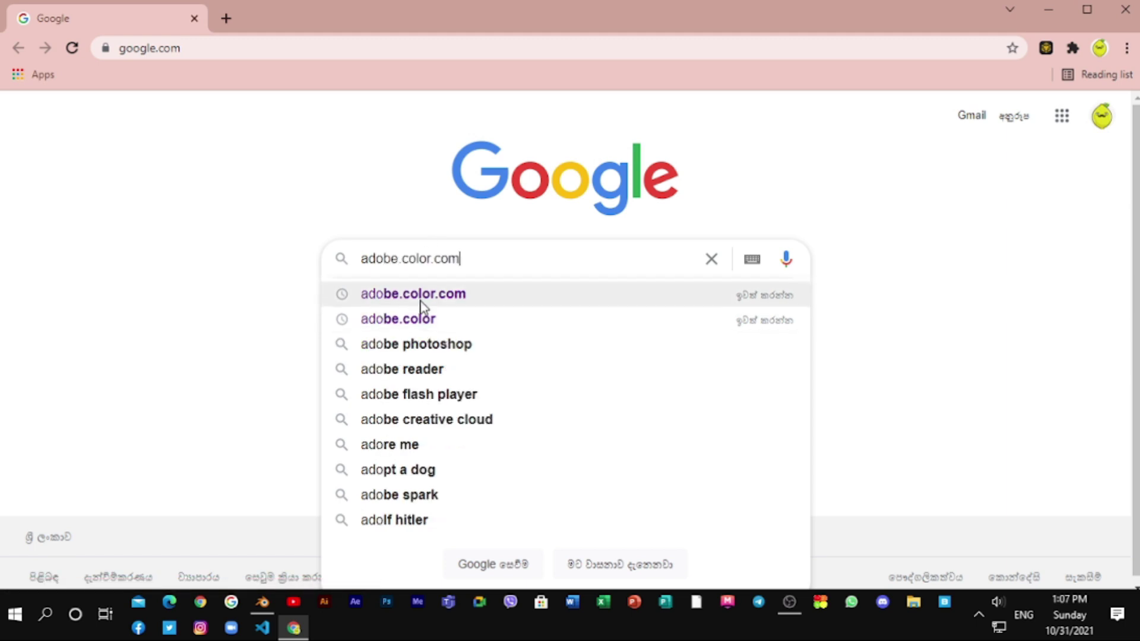
{"action": "left_click", "coordinate": [446, 294]}
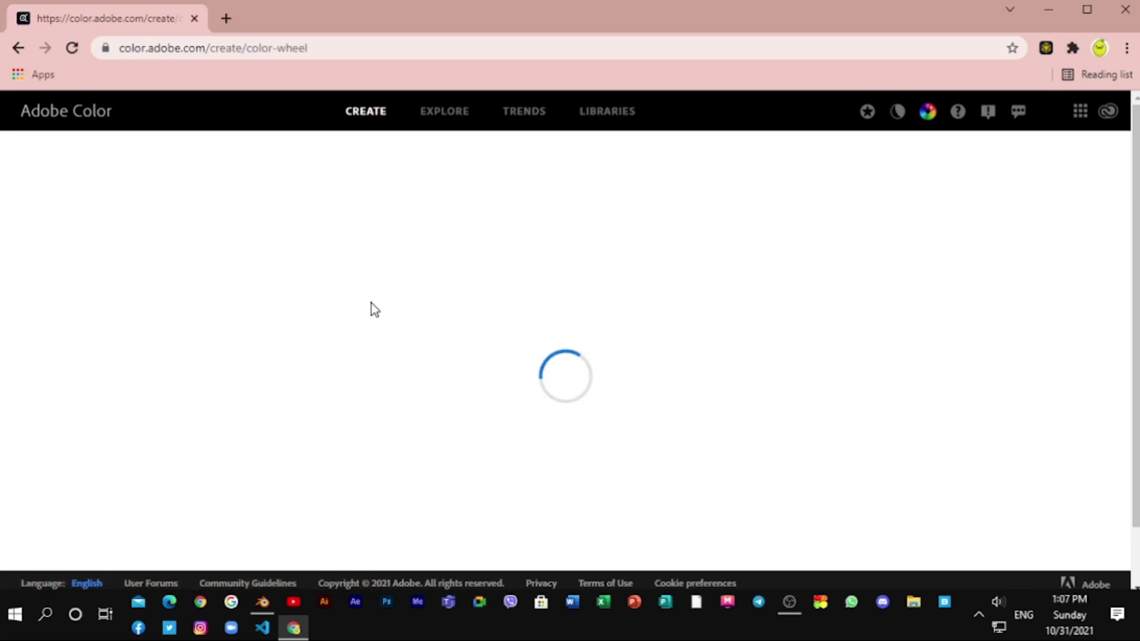
Step: Search Adobe Color's Explore palettes for 'wood', correcting the misspelt 'wodd'
{"action": "scroll", "coordinate": [372, 303], "scroll_direction": "down", "scroll_amount": 2}
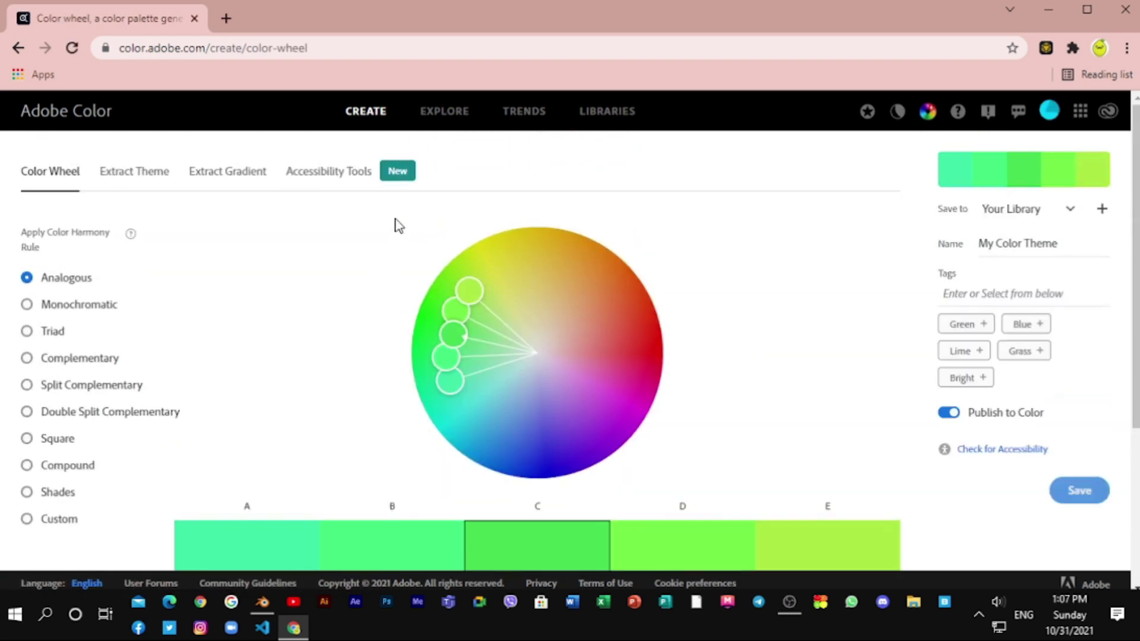
{"action": "left_click", "coordinate": [449, 118]}
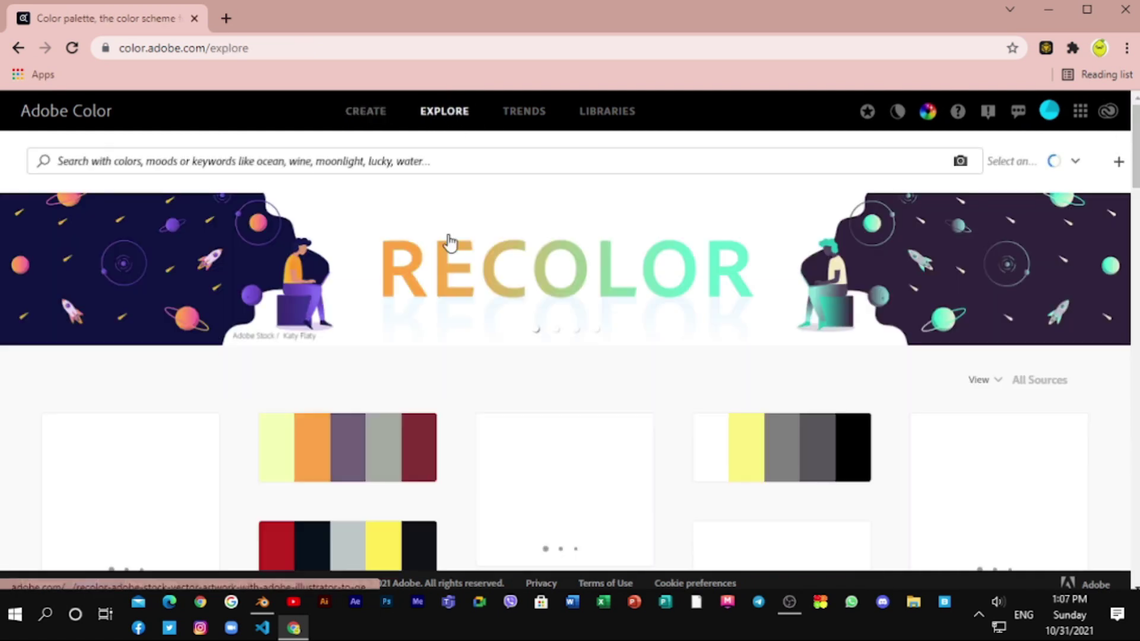
{"action": "left_click", "coordinate": [448, 160]}
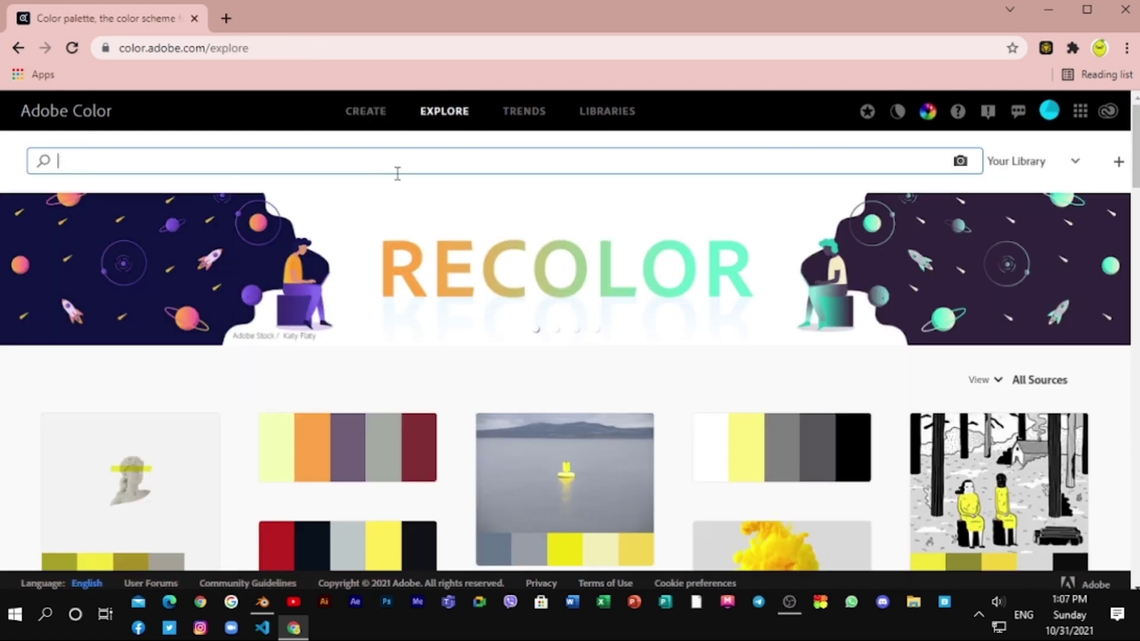
{"action": "type", "text": "w"}
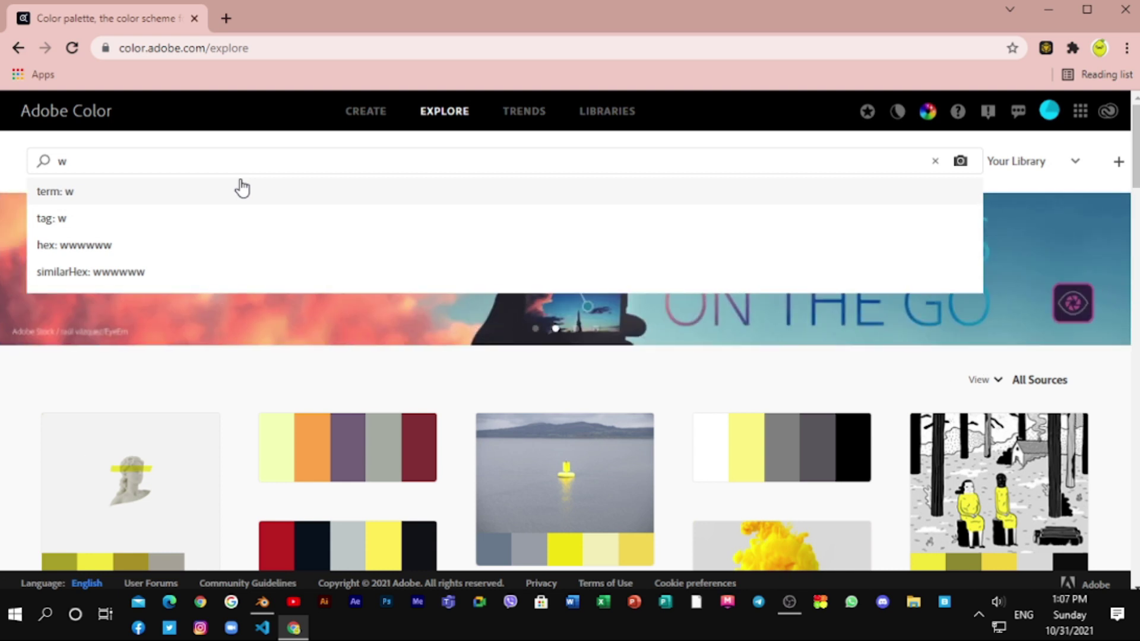
{"action": "left_click", "coordinate": [95, 159]}
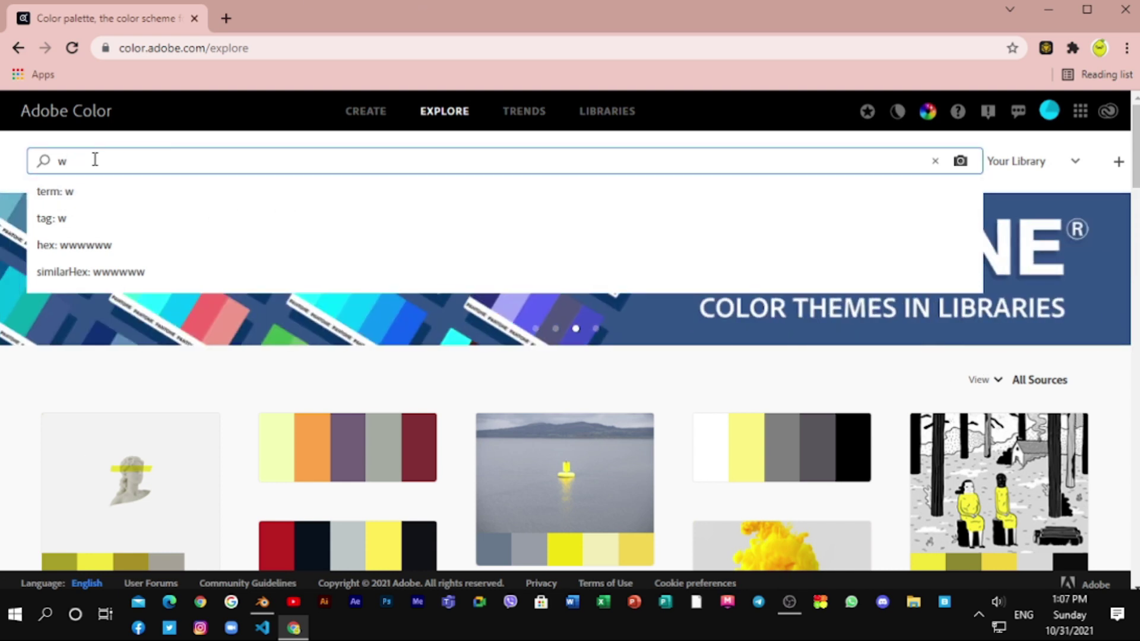
{"action": "type", "text": "odd"}
{"action": "key", "text": "Return"}
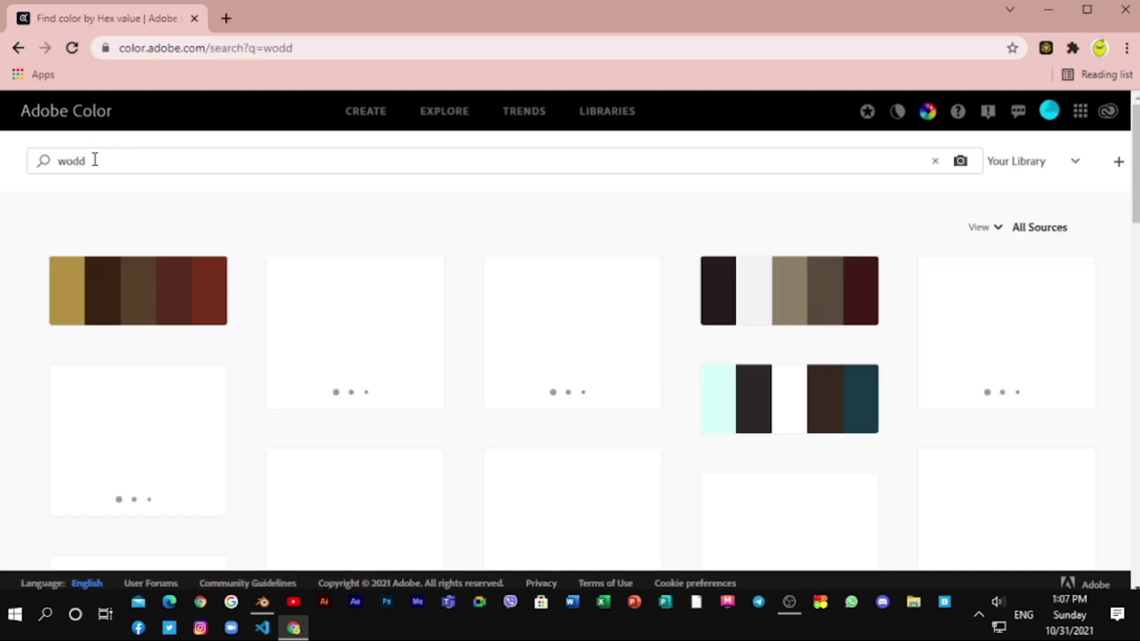
{"action": "double_click", "coordinate": [95, 159]}
{"action": "type", "text": "wo"}
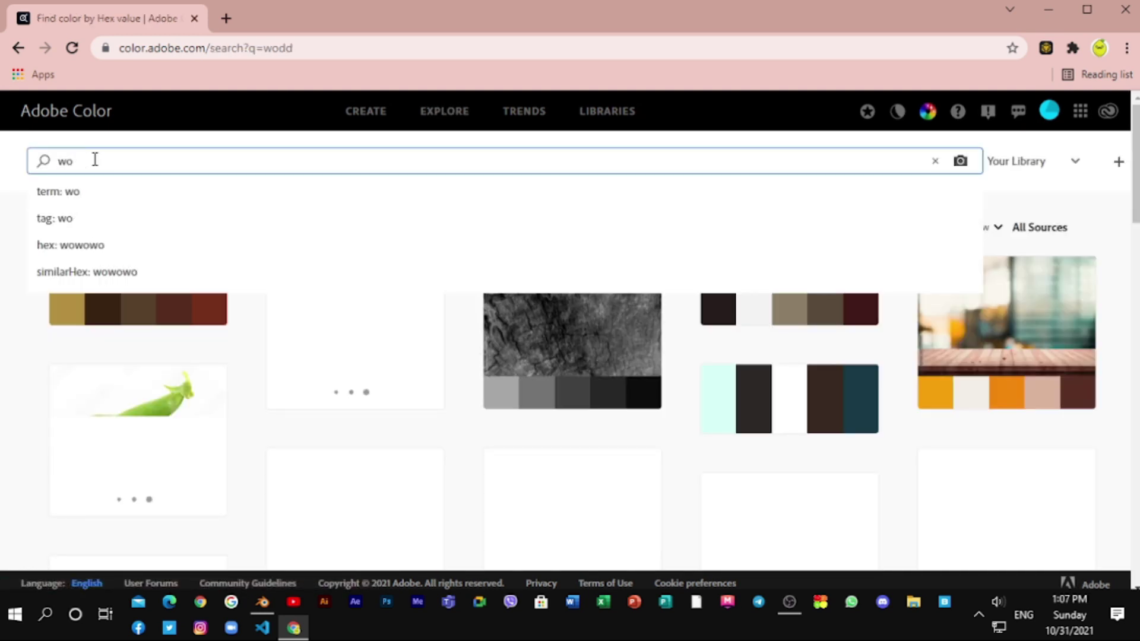
{"action": "type", "text": "od"}
{"action": "key", "text": "Return"}
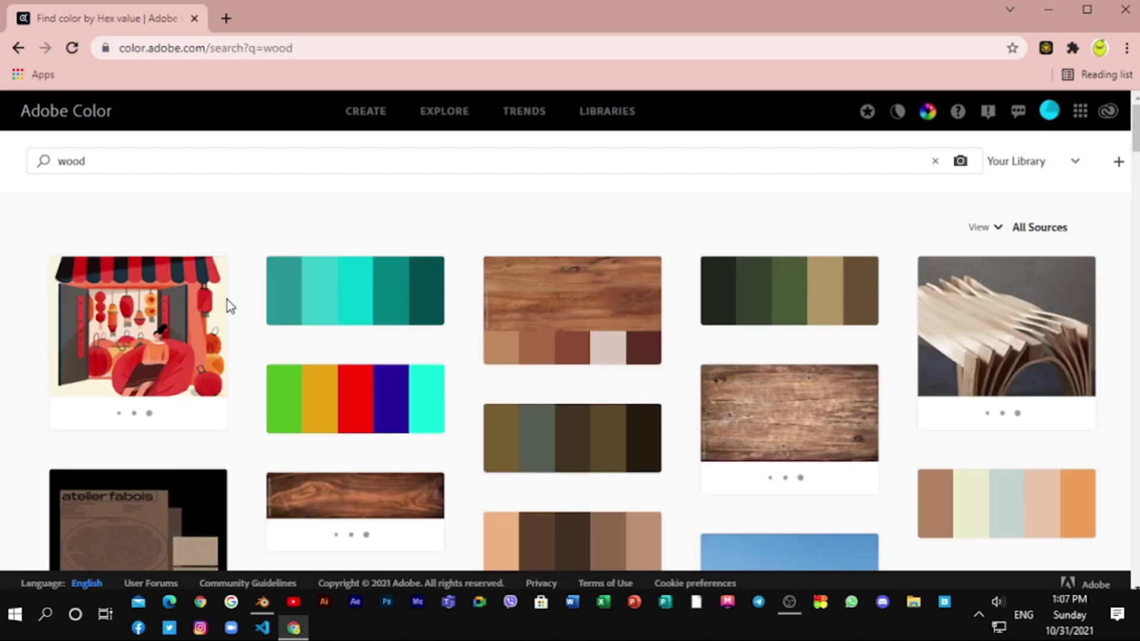
Step: Open the walnut wood texture palette to view its hex codes
{"action": "scroll", "coordinate": [237, 315], "scroll_direction": "down", "scroll_amount": 4}
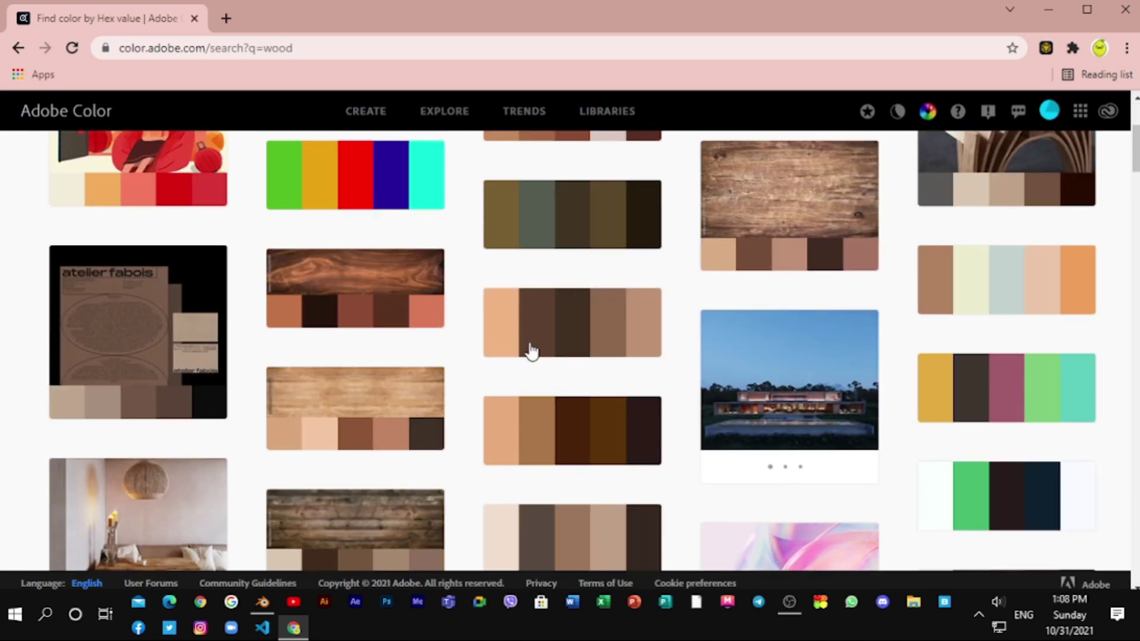
{"action": "scroll", "coordinate": [388, 452], "scroll_direction": "up", "scroll_amount": 2}
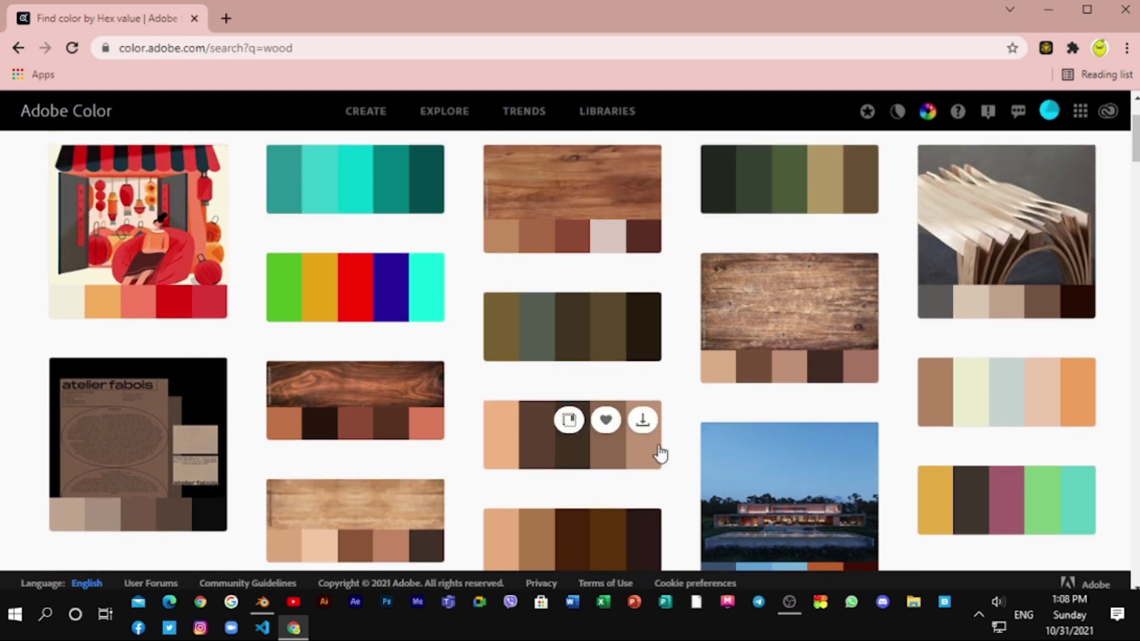
{"action": "scroll", "coordinate": [660, 454], "scroll_direction": "down", "scroll_amount": 2}
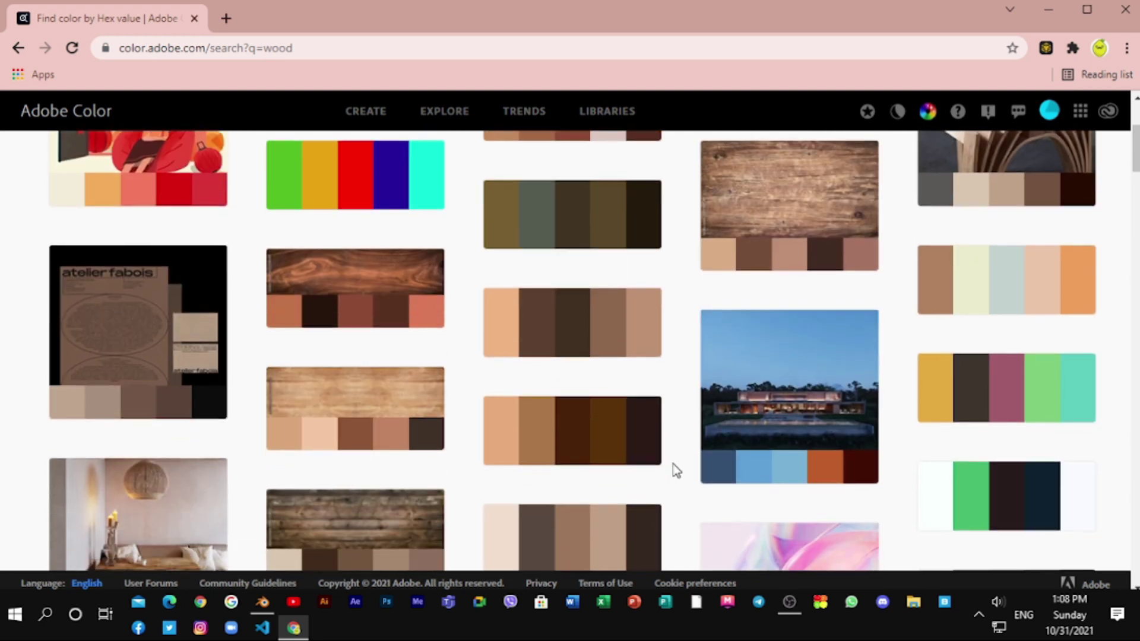
{"action": "left_click", "coordinate": [298, 317]}
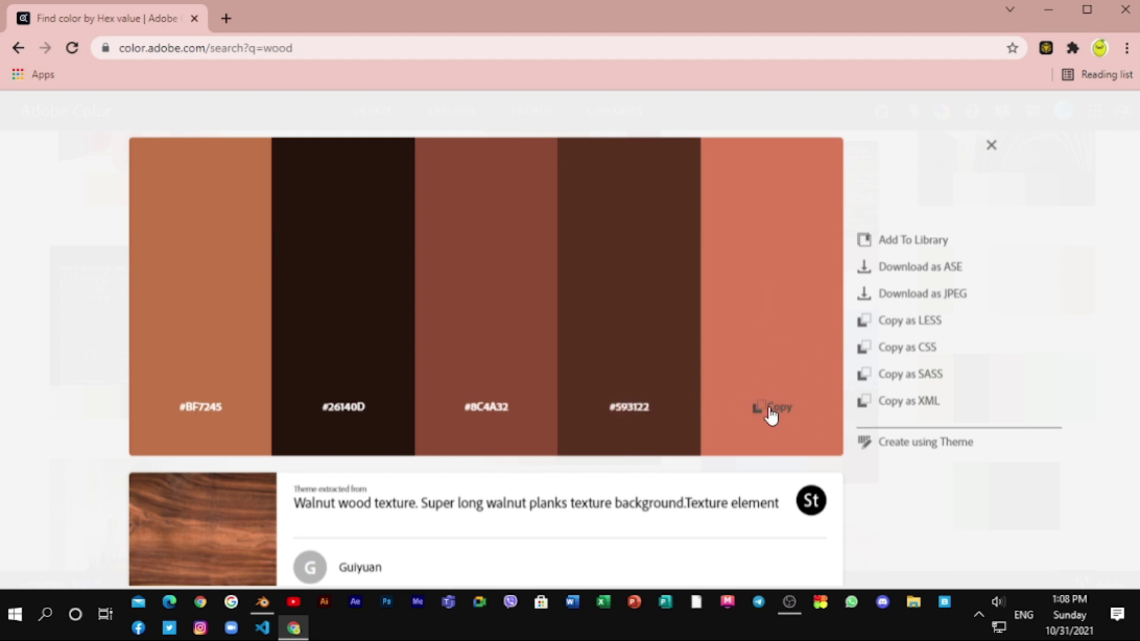
Step: In Blender, set the ColorRamp's black stop to hex D97855, then return to Chrome
{"action": "left_click", "coordinate": [260, 602]}
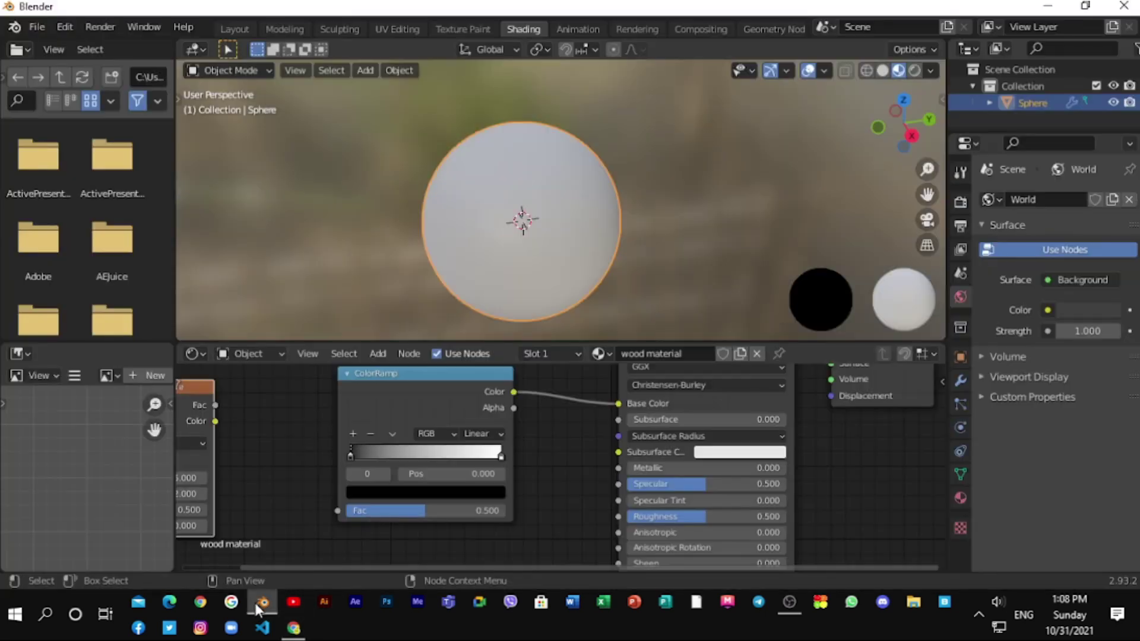
{"action": "middle_click_drag", "start_coordinate": [394, 469], "coordinate": [379, 445]}
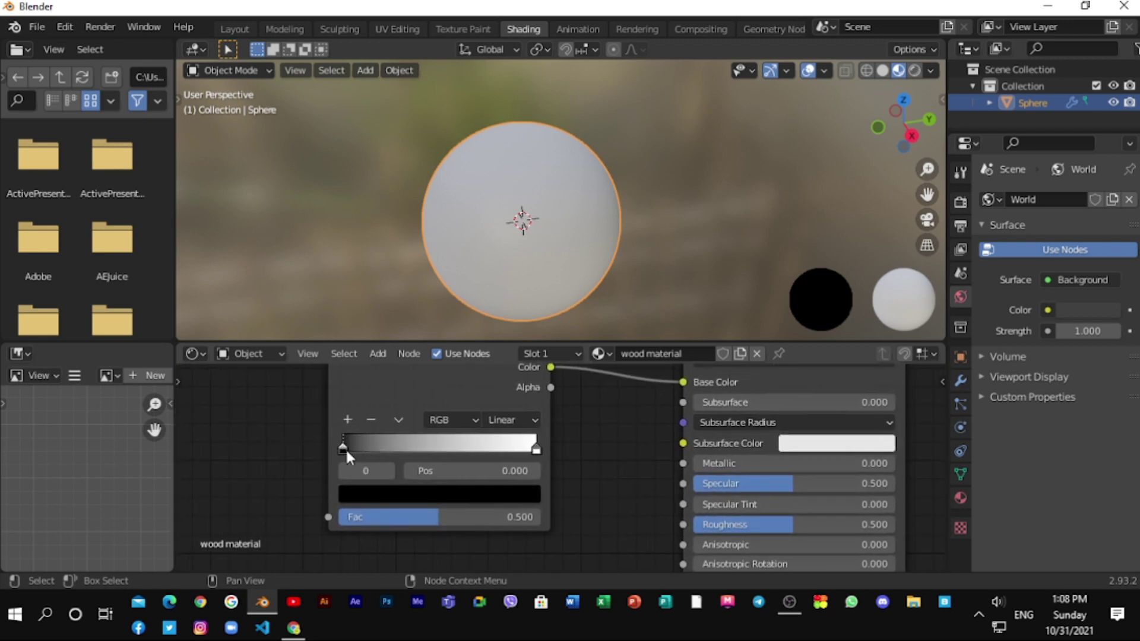
{"action": "left_click", "coordinate": [364, 491]}
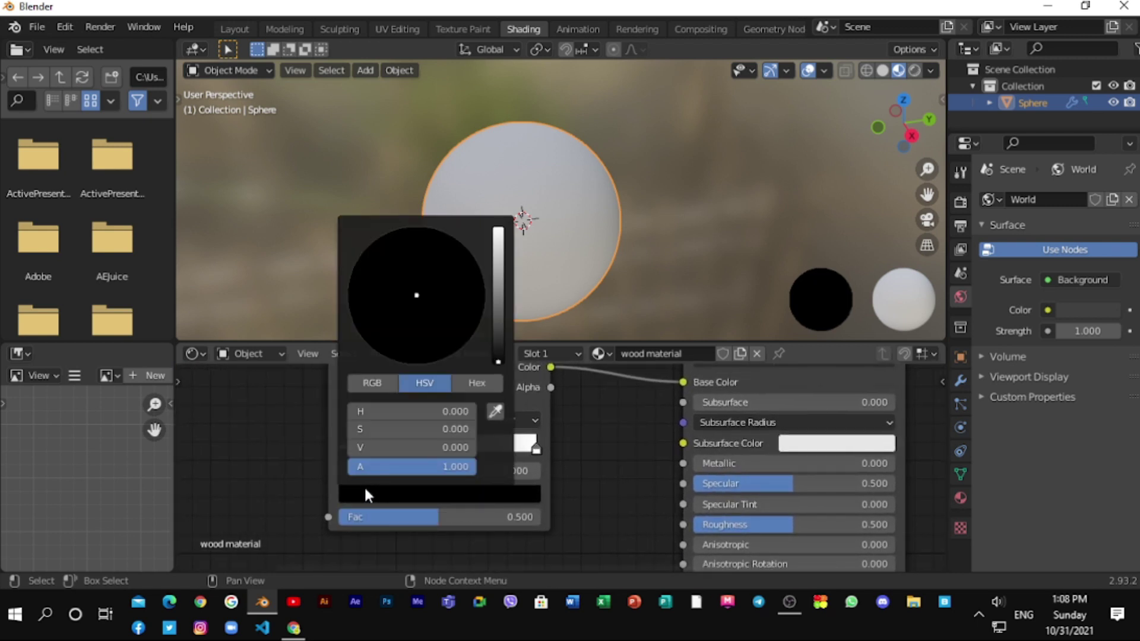
{"action": "left_click", "coordinate": [475, 384]}
{"action": "left_click", "coordinate": [438, 412]}
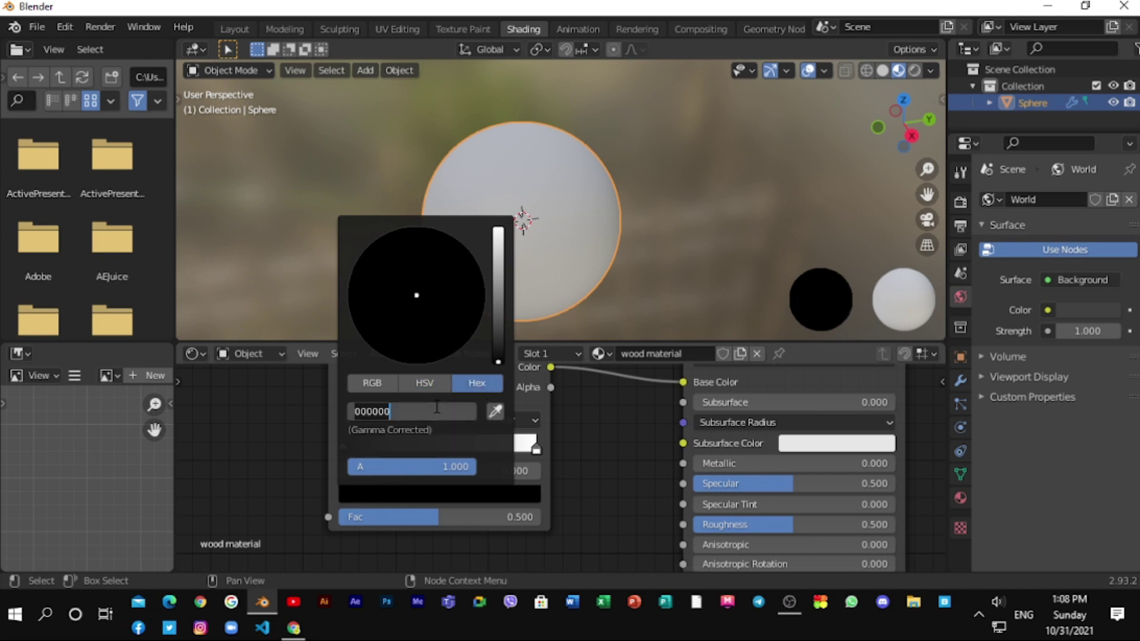
{"action": "type", "text": "#D97855"}
{"action": "key", "text": "Return"}
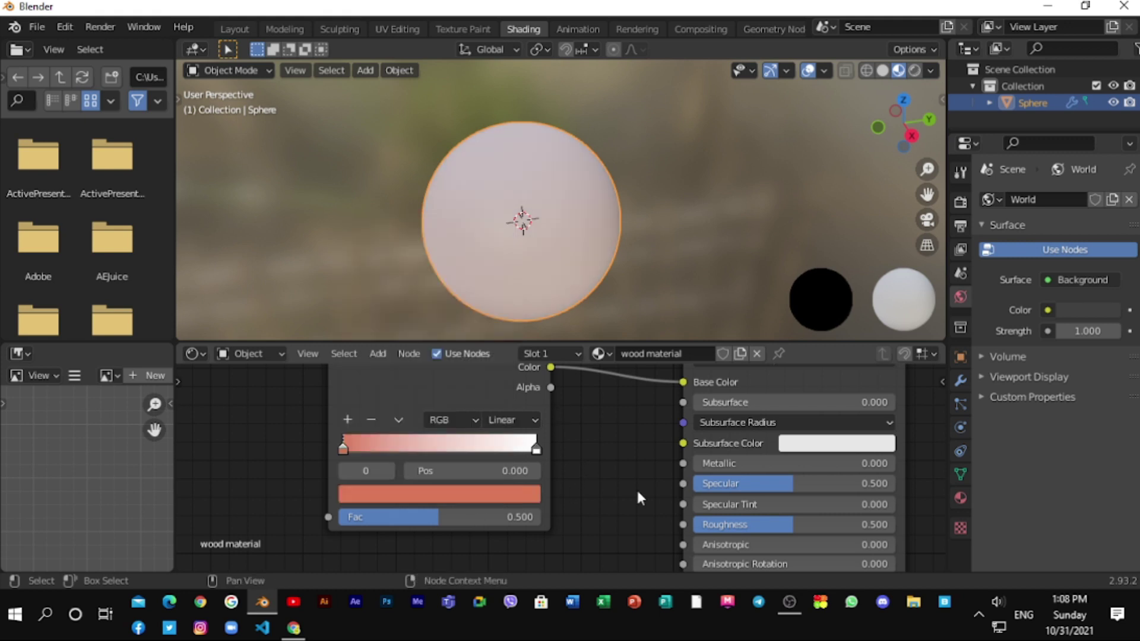
{"action": "key", "text": "alt+Tab"}
Step: Rerun the palette search as 'wood' and open the rough wood-texture palette
{"action": "left_click", "coordinate": [17, 50]}
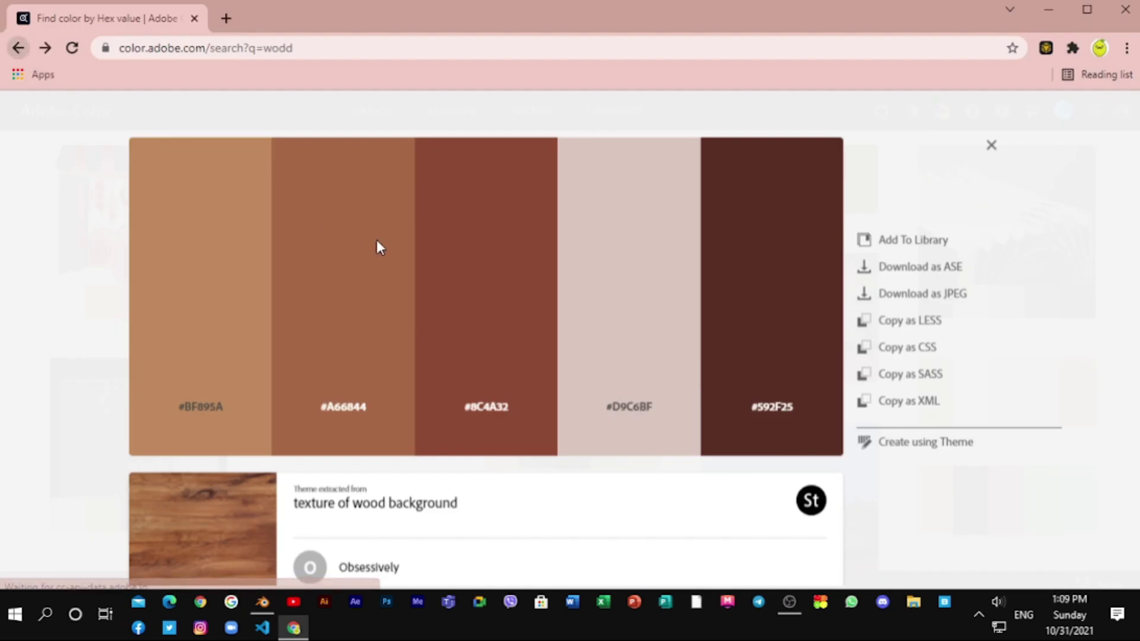
{"action": "left_click", "coordinate": [130, 159]}
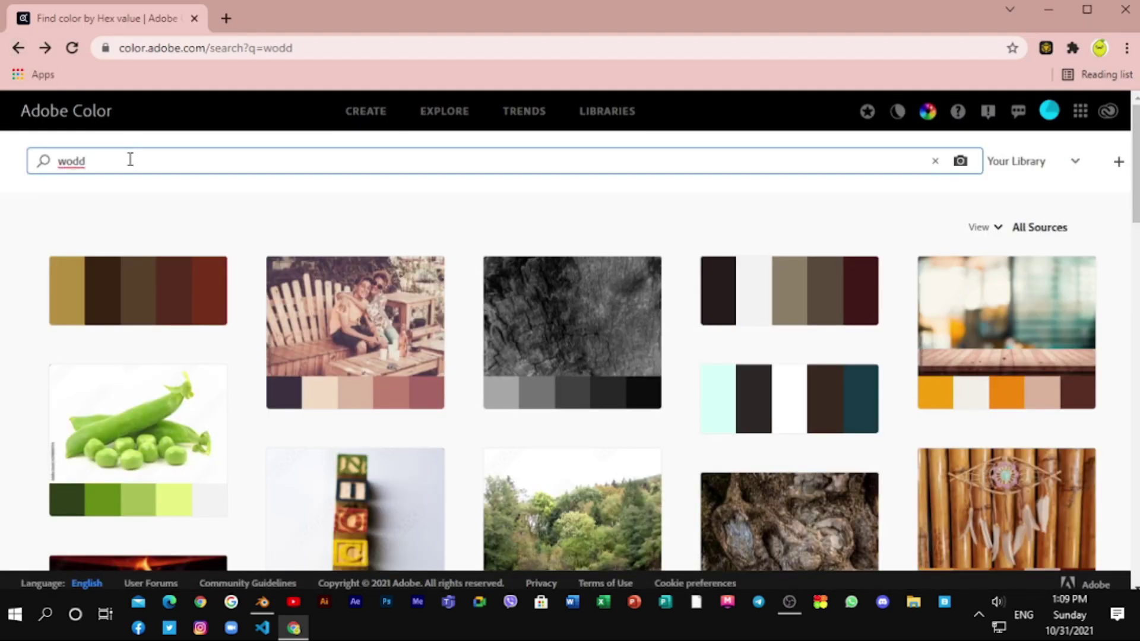
{"action": "key", "text": "BackSpace"}
{"action": "key", "text": "BackSpace"}
{"action": "type", "text": "od"}
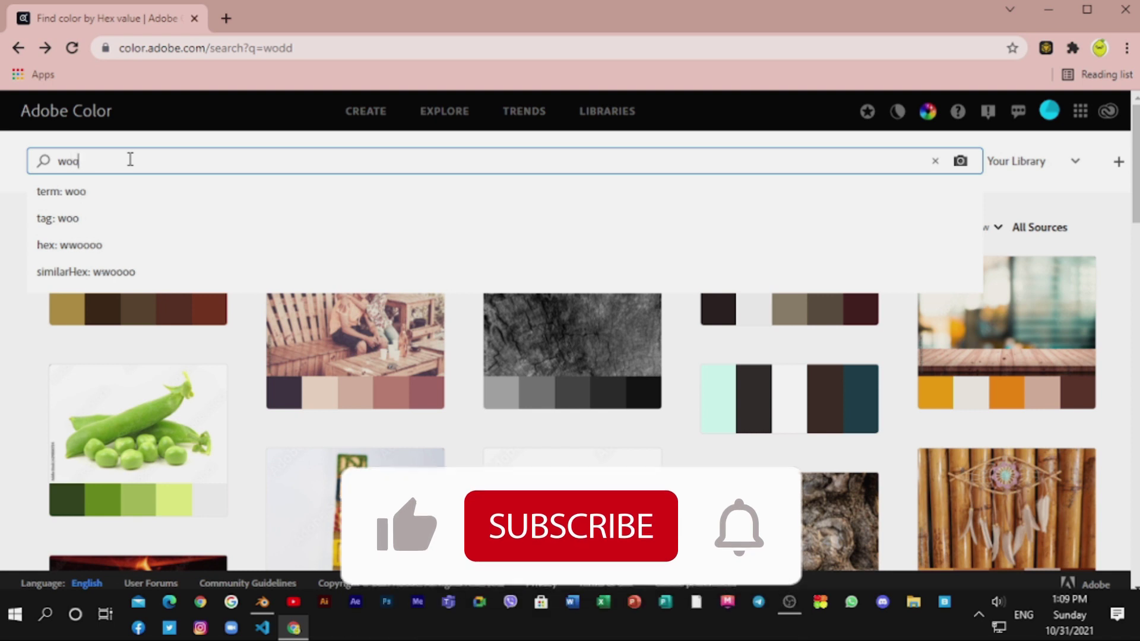
{"action": "key", "text": "Return"}
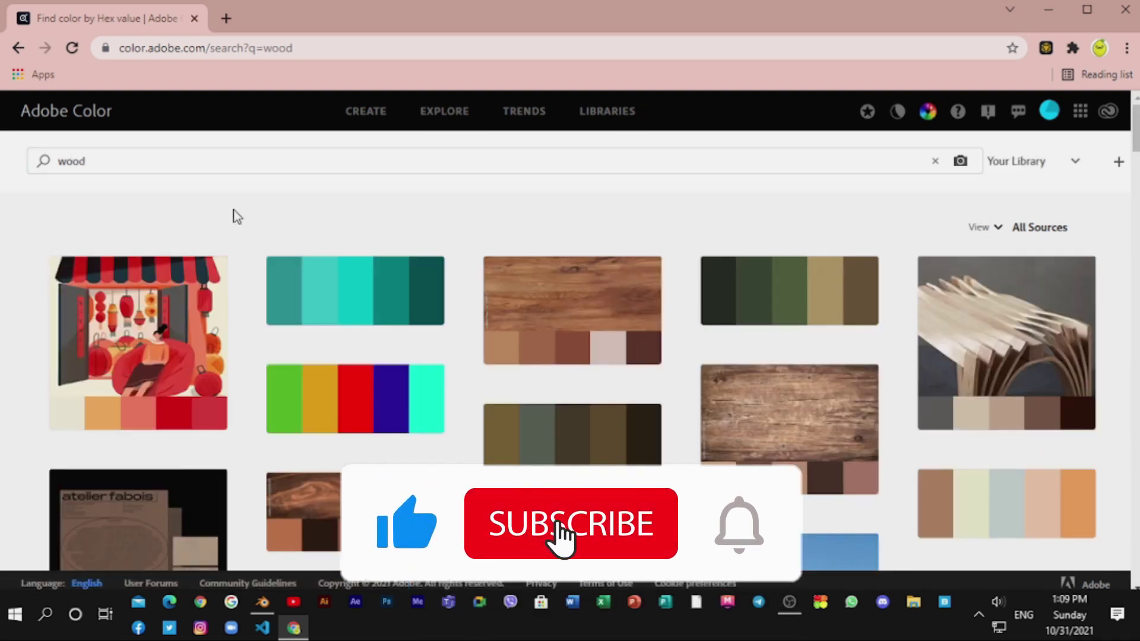
{"action": "scroll", "coordinate": [763, 325], "scroll_direction": "down", "scroll_amount": 2}
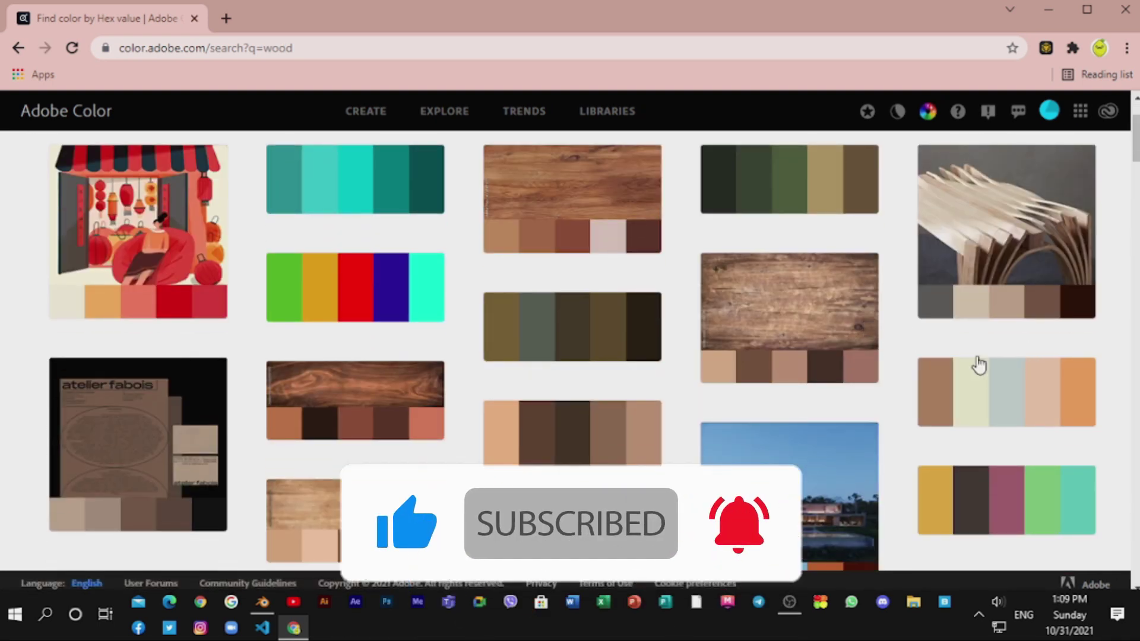
{"action": "left_click", "coordinate": [806, 354]}
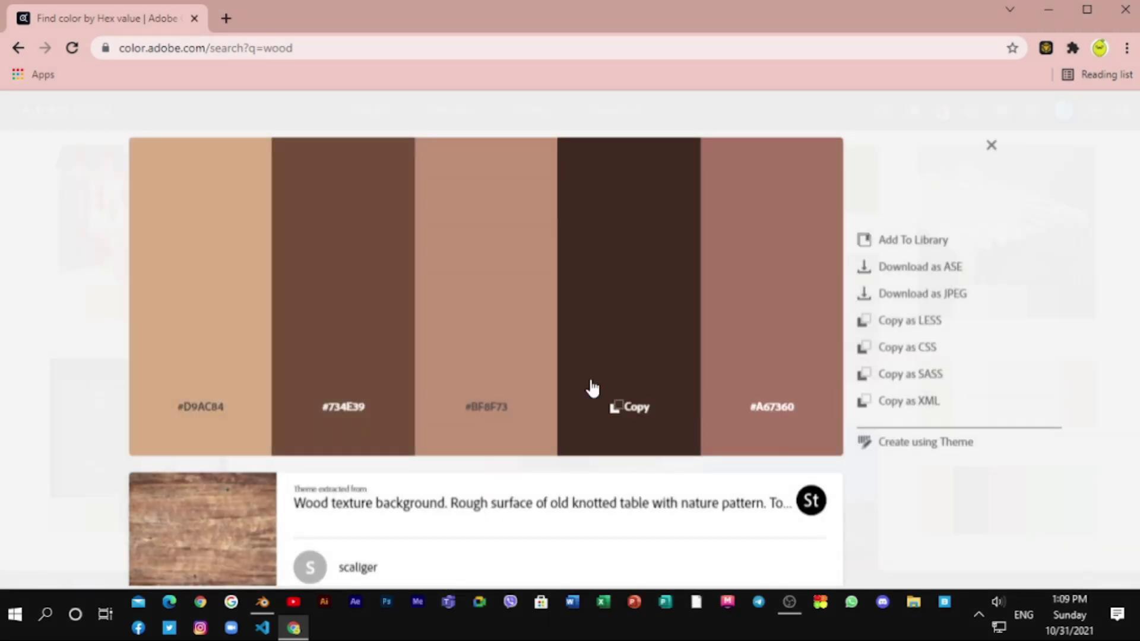
Step: Set the ColorRamp stop colour to hex 734E39
{"action": "left_click", "coordinate": [262, 601]}
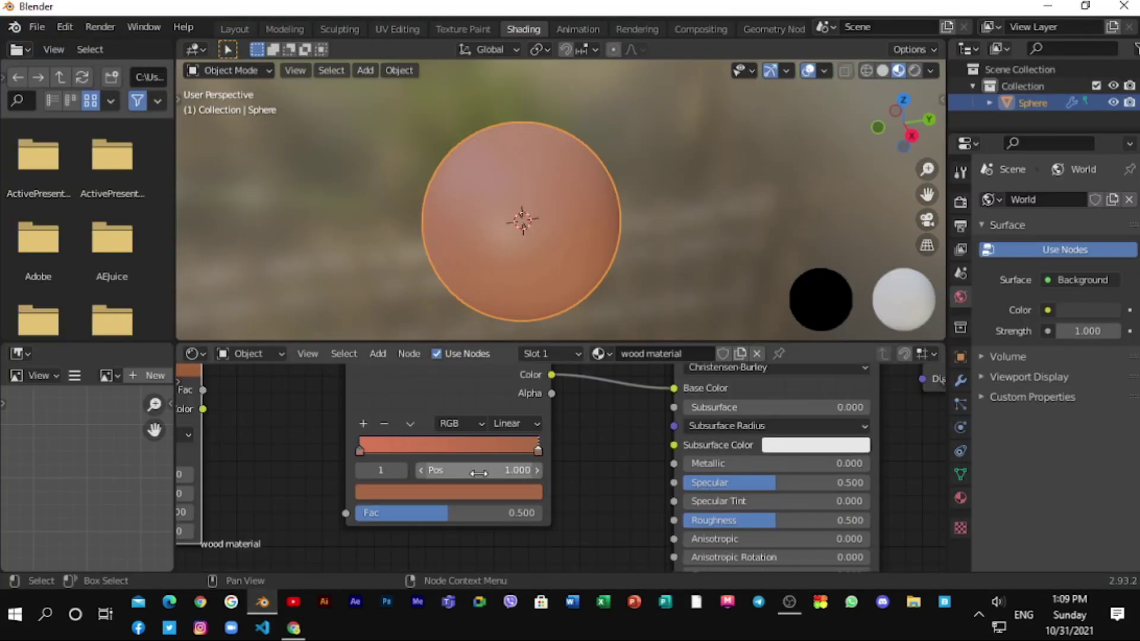
{"action": "left_click", "coordinate": [513, 493]}
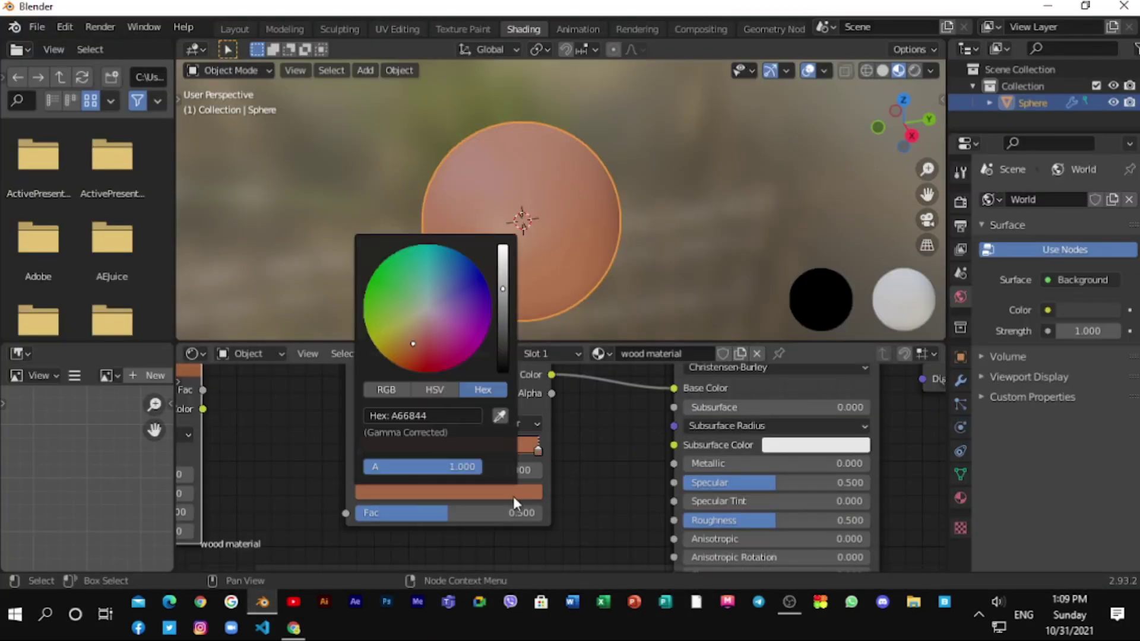
{"action": "left_click", "coordinate": [450, 415]}
{"action": "type", "text": "A66844"}
{"action": "type", "text": "#734829"}
{"action": "key", "text": "Return"}
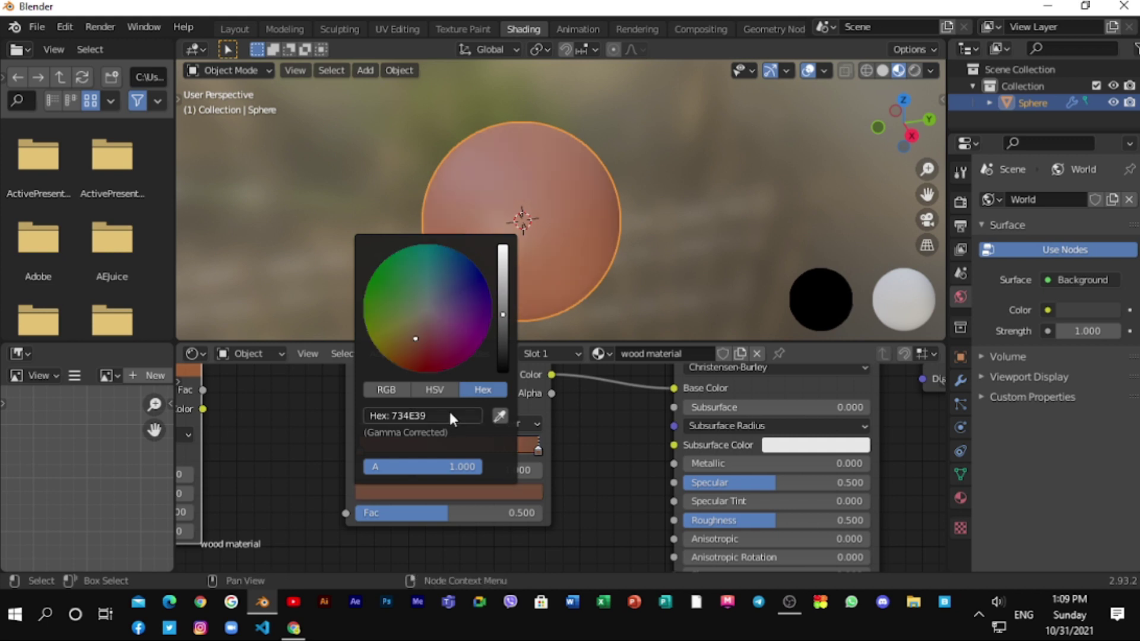
Step: Place the Noise Texture beside the ColorRamp and link its Fac to the ramp's Fac
{"action": "scroll", "coordinate": [561, 457], "scroll_direction": "down", "scroll_amount": 2}
{"action": "middle_click_drag", "start_coordinate": [560, 457], "coordinate": [780, 454]}
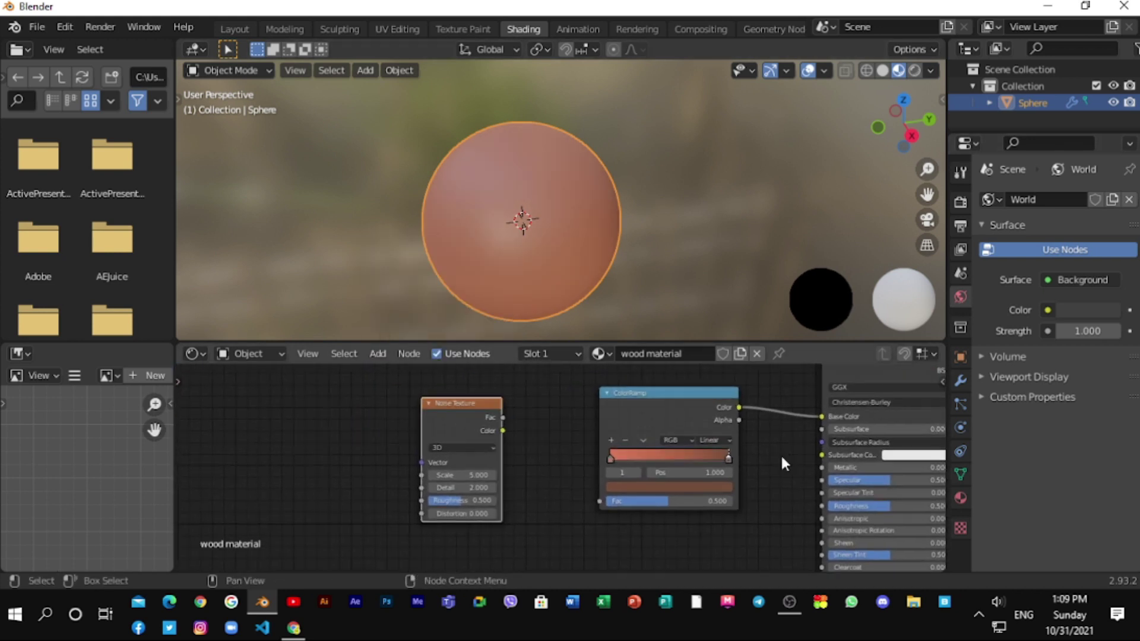
{"action": "middle_click_drag", "start_coordinate": [521, 468], "coordinate": [537, 471]}
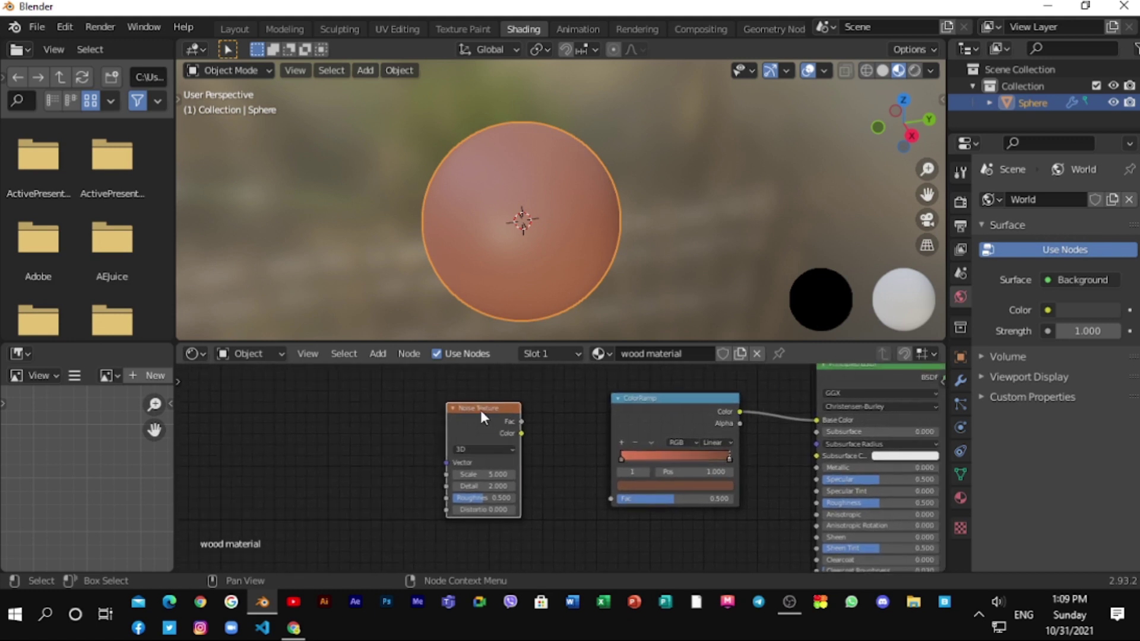
{"action": "left_click_drag", "start_coordinate": [480, 409], "coordinate": [528, 410]}
{"action": "scroll", "coordinate": [599, 436], "scroll_direction": "up", "scroll_amount": 1}
{"action": "middle_click_drag", "start_coordinate": [600, 439], "coordinate": [554, 435]}
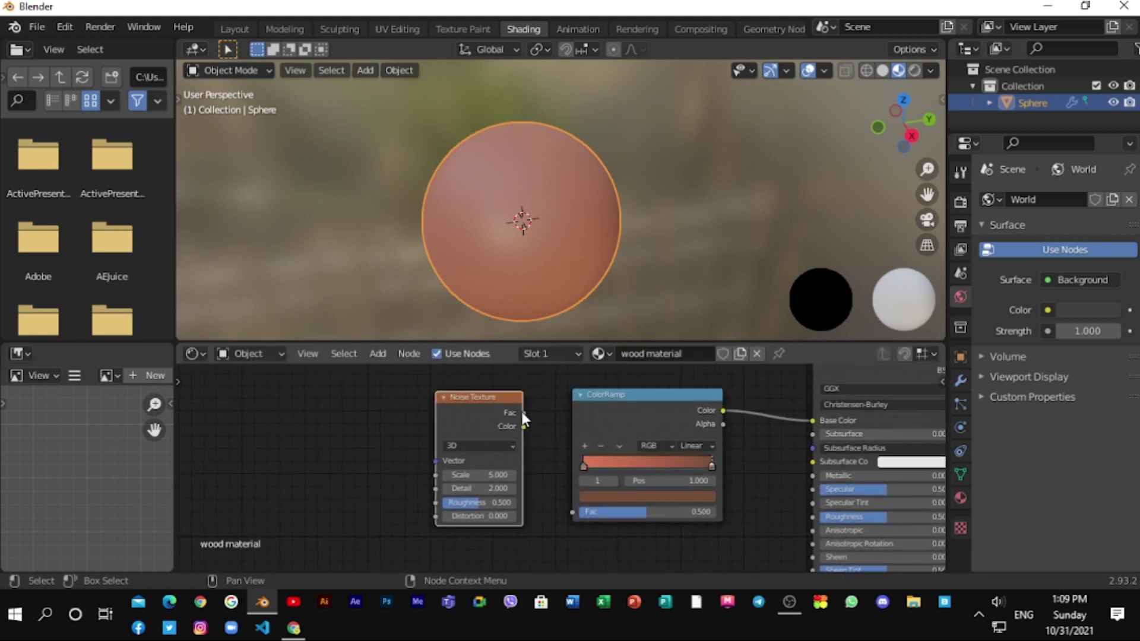
{"action": "left_click_drag", "start_coordinate": [522, 412], "coordinate": [586, 513]}
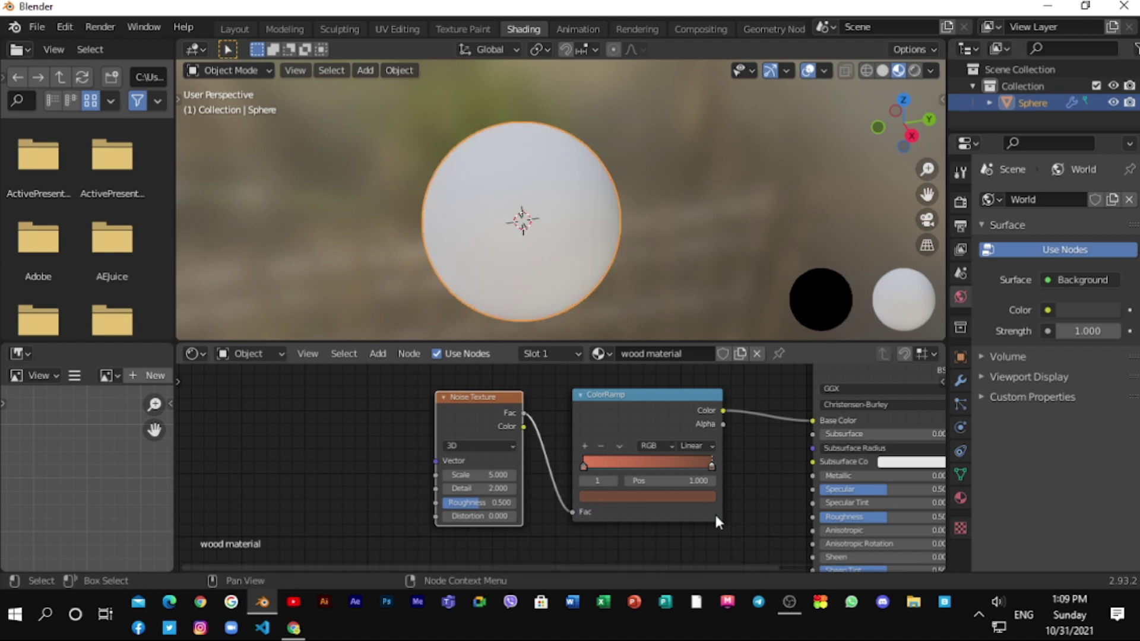
Step: Add Texture Coordinate and Mapping nodes to the Noise Texture with Ctrl+T
{"action": "scroll", "coordinate": [601, 205], "scroll_direction": "up", "scroll_amount": 5}
{"action": "scroll", "coordinate": [599, 202], "scroll_direction": "down", "scroll_amount": 4}
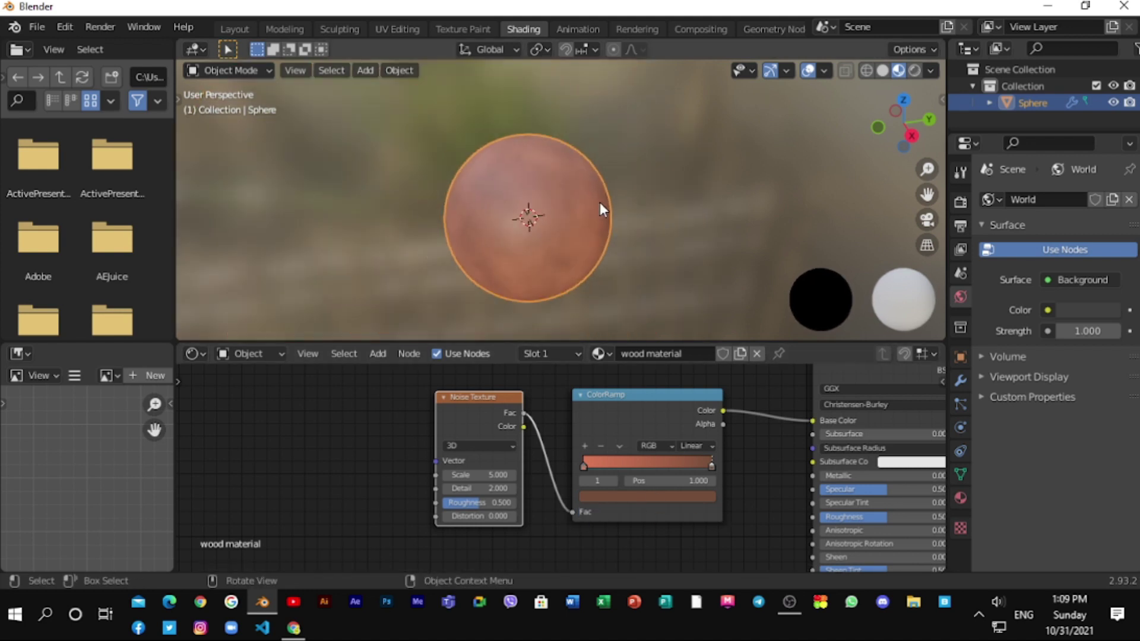
{"action": "scroll", "coordinate": [470, 461], "scroll_direction": "up", "scroll_amount": 2}
{"action": "scroll", "coordinate": [470, 503], "scroll_direction": "up", "scroll_amount": 2}
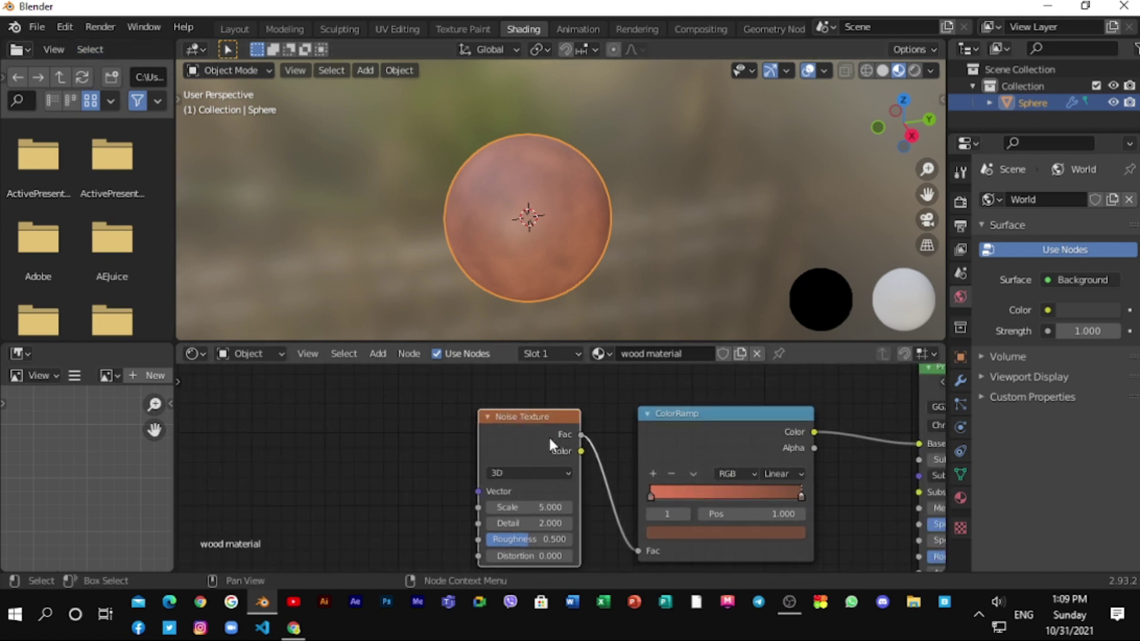
{"action": "key", "text": "ctrl+t"}
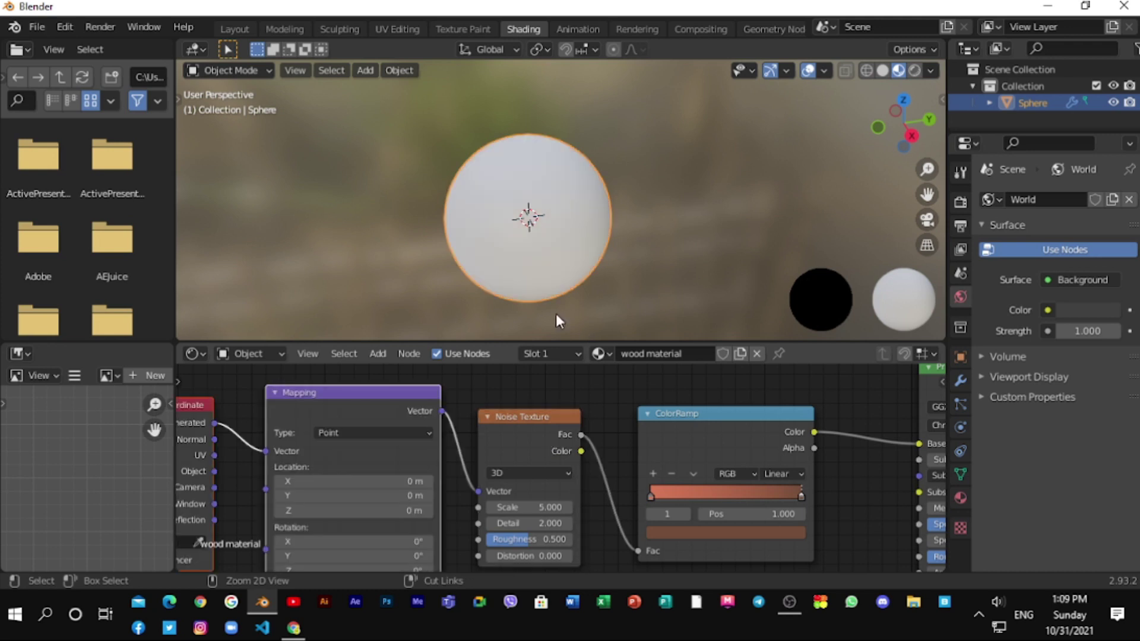
{"action": "scroll", "coordinate": [475, 436], "scroll_direction": "down", "scroll_amount": 1}
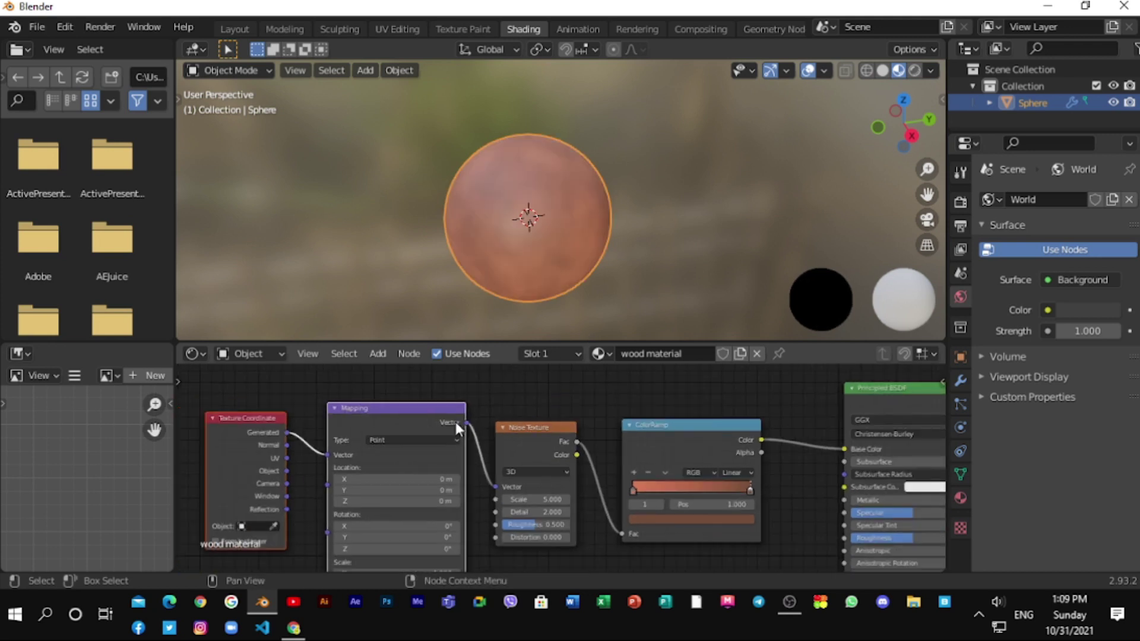
{"action": "middle_click_drag", "start_coordinate": [454, 421], "coordinate": [561, 377]}
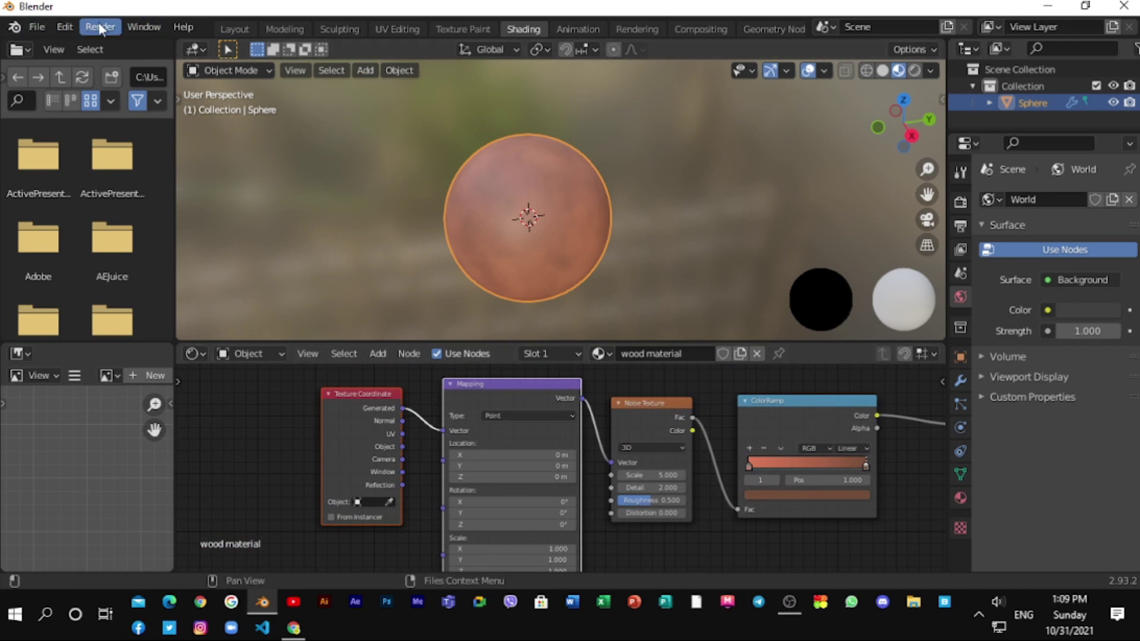
{"action": "left_click", "coordinate": [66, 29]}
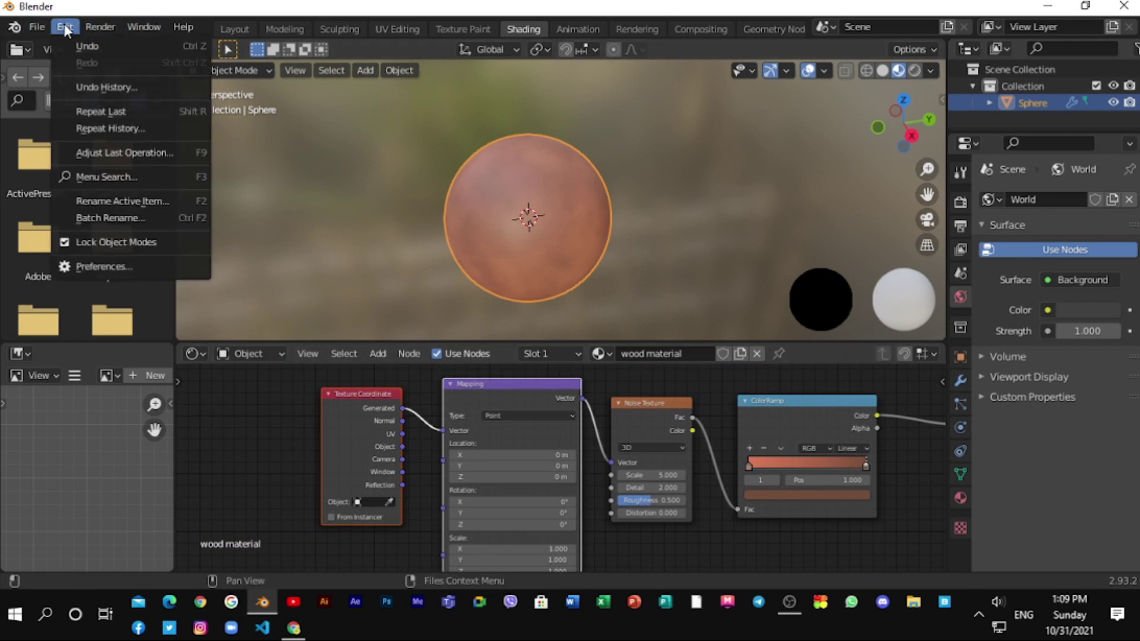
{"action": "left_click", "coordinate": [111, 268]}
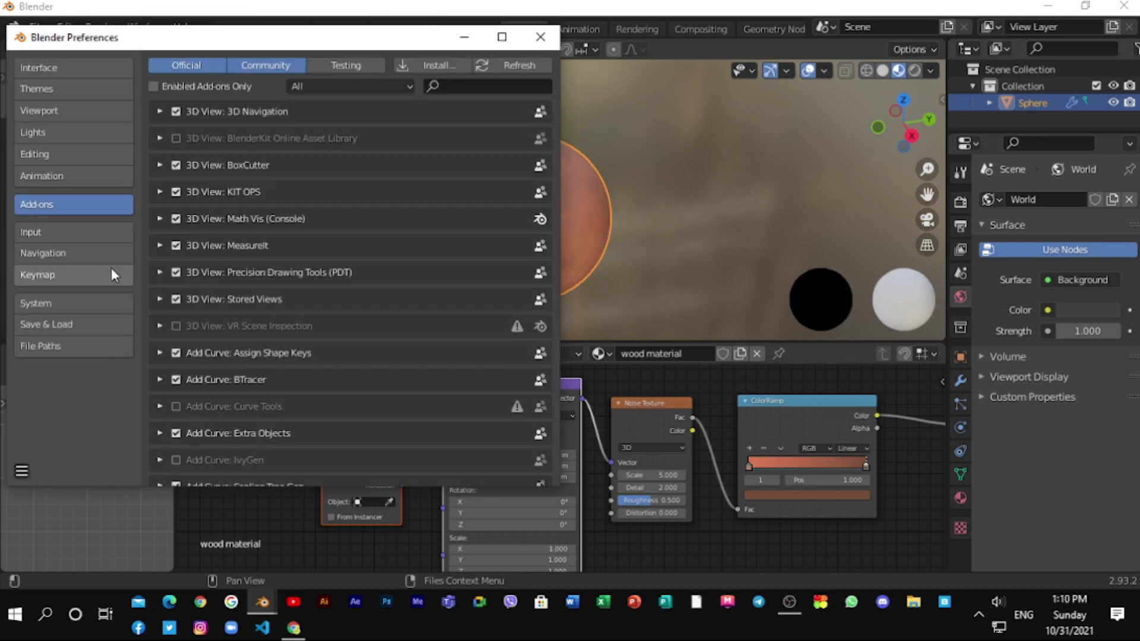
{"action": "left_click", "coordinate": [453, 86]}
{"action": "type", "text": "node"}
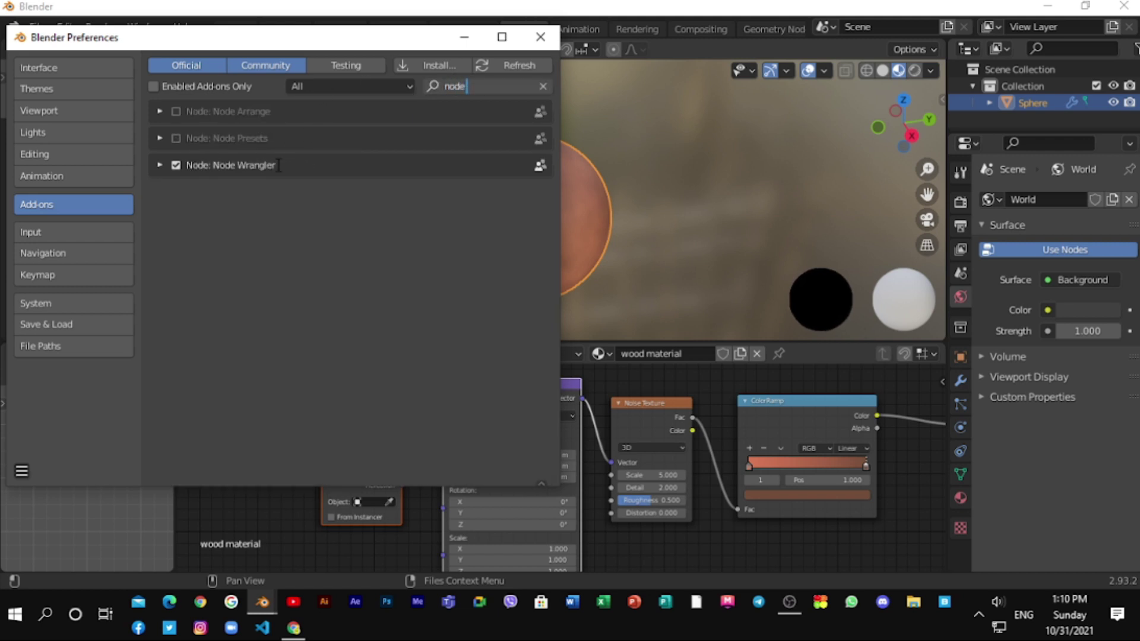
{"action": "left_click", "coordinate": [159, 165]}
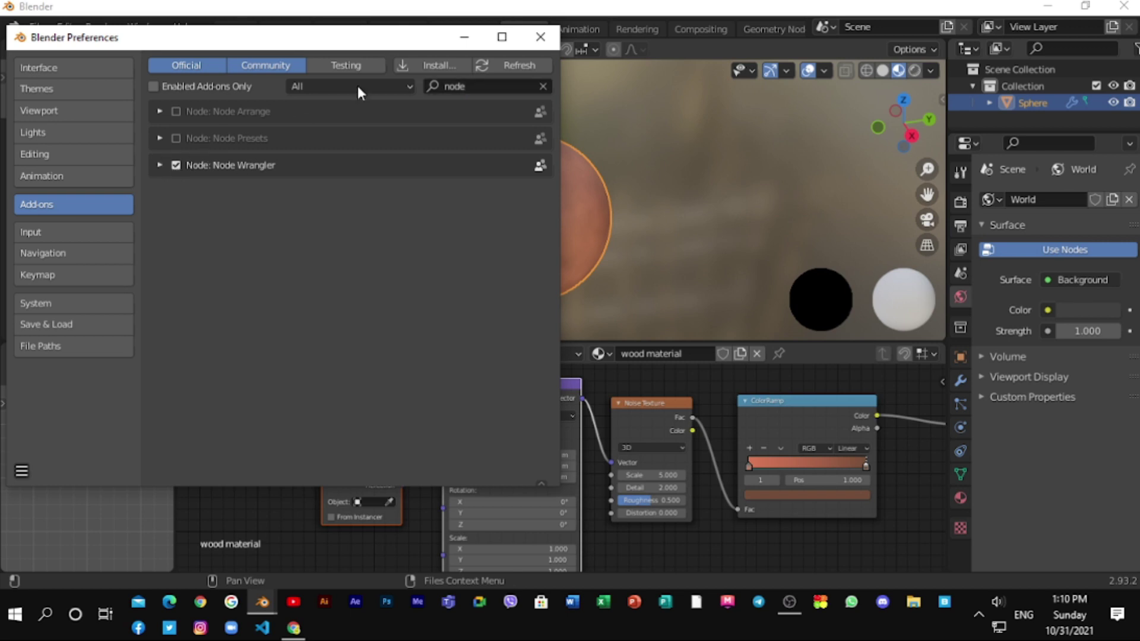
{"action": "left_click", "coordinate": [540, 37]}
Step: Feed the Mapping Vector from Object instead of Generated texture coordinates
{"action": "scroll", "coordinate": [544, 423], "scroll_direction": "up", "scroll_amount": 2}
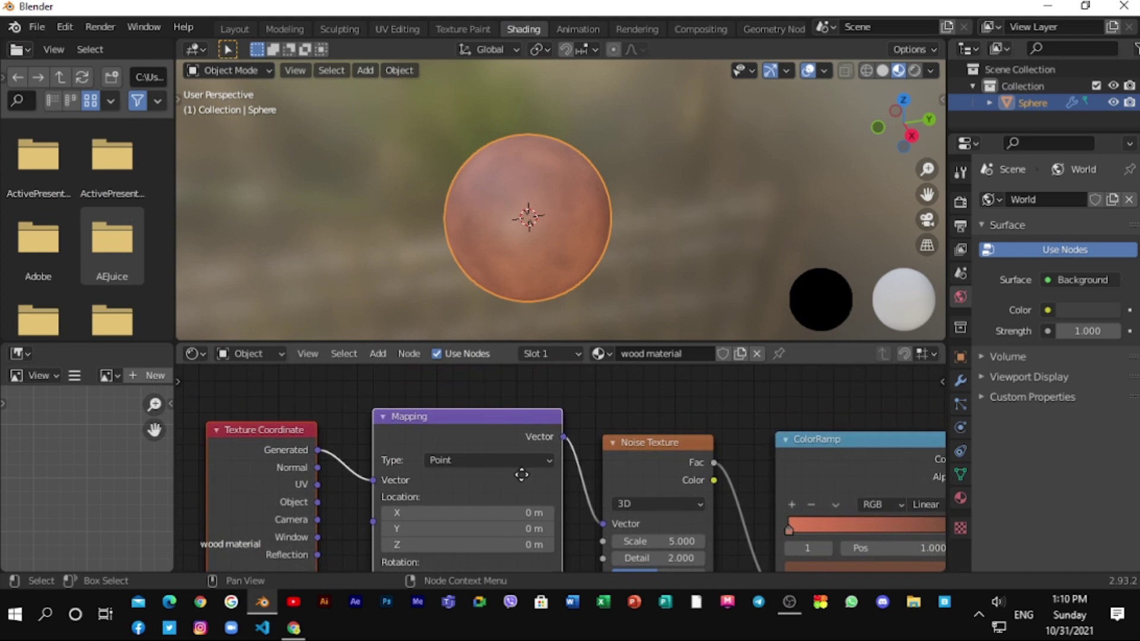
{"action": "middle_click_drag", "start_coordinate": [521, 474], "coordinate": [527, 423]}
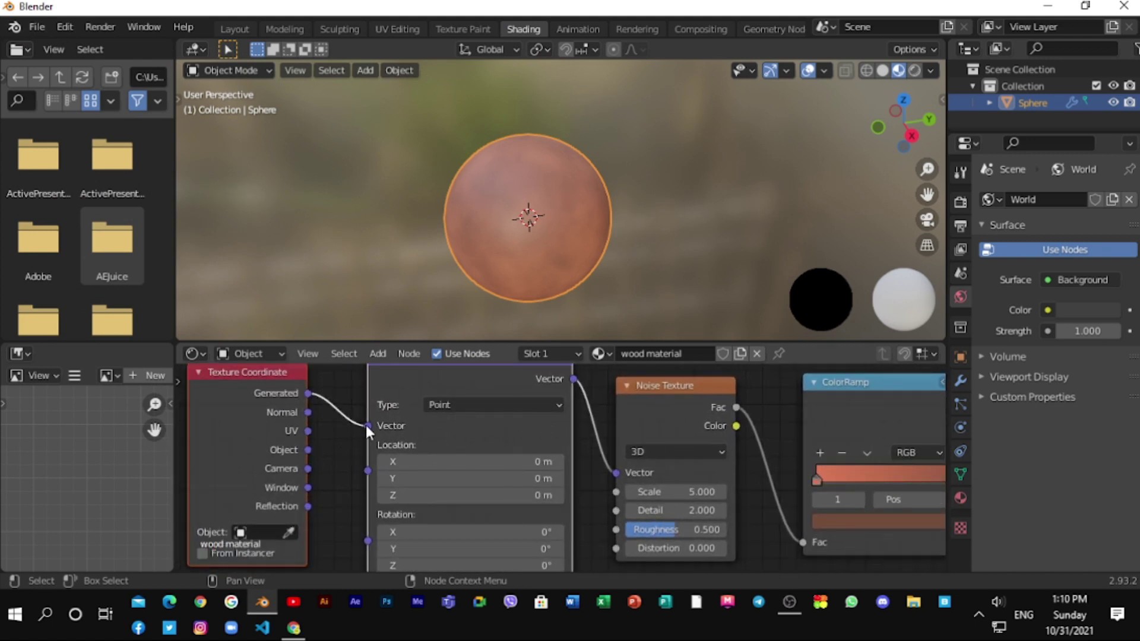
{"action": "left_click_drag", "start_coordinate": [367, 426], "coordinate": [320, 387]}
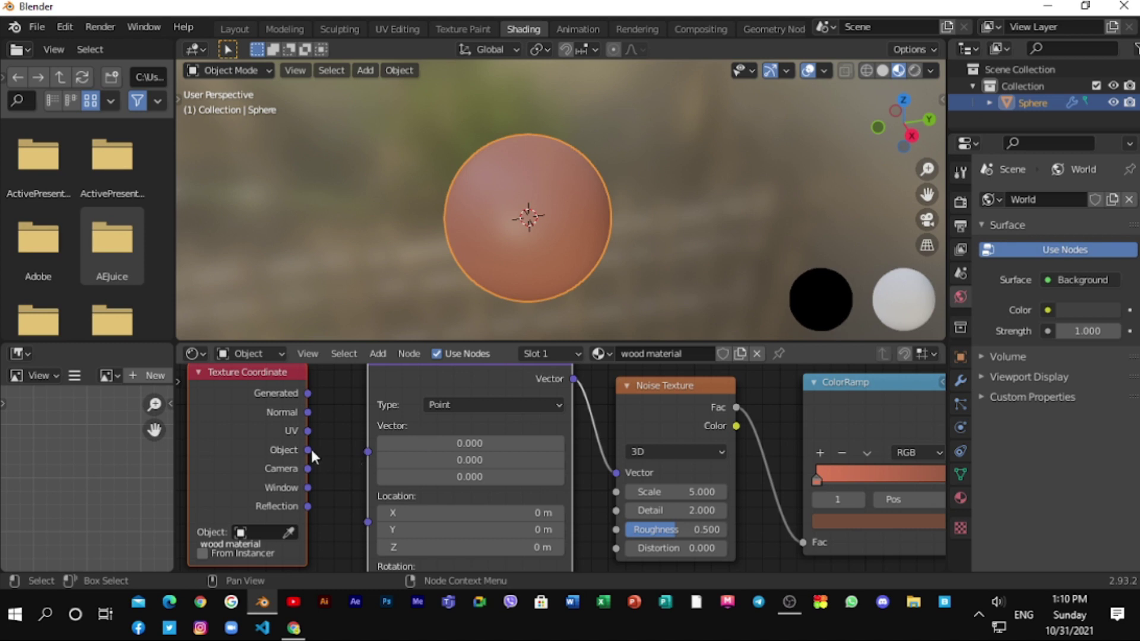
{"action": "left_click_drag", "start_coordinate": [308, 450], "coordinate": [368, 451]}
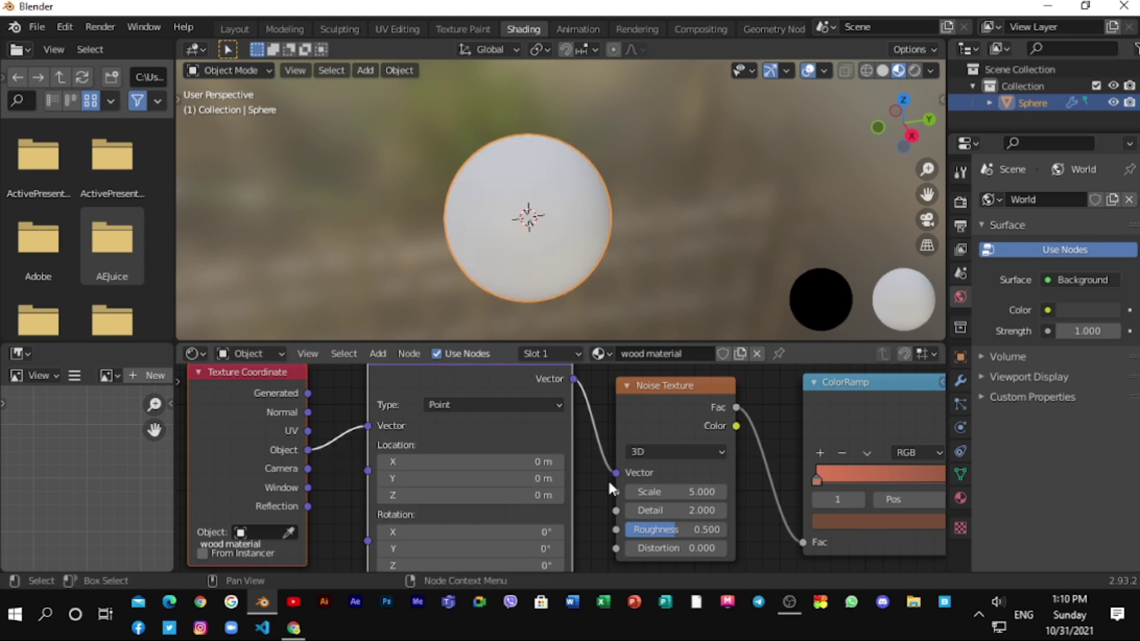
Step: Set the Noise Texture Detail to 16
{"action": "scroll", "coordinate": [607, 479], "scroll_direction": "down", "scroll_amount": 2}
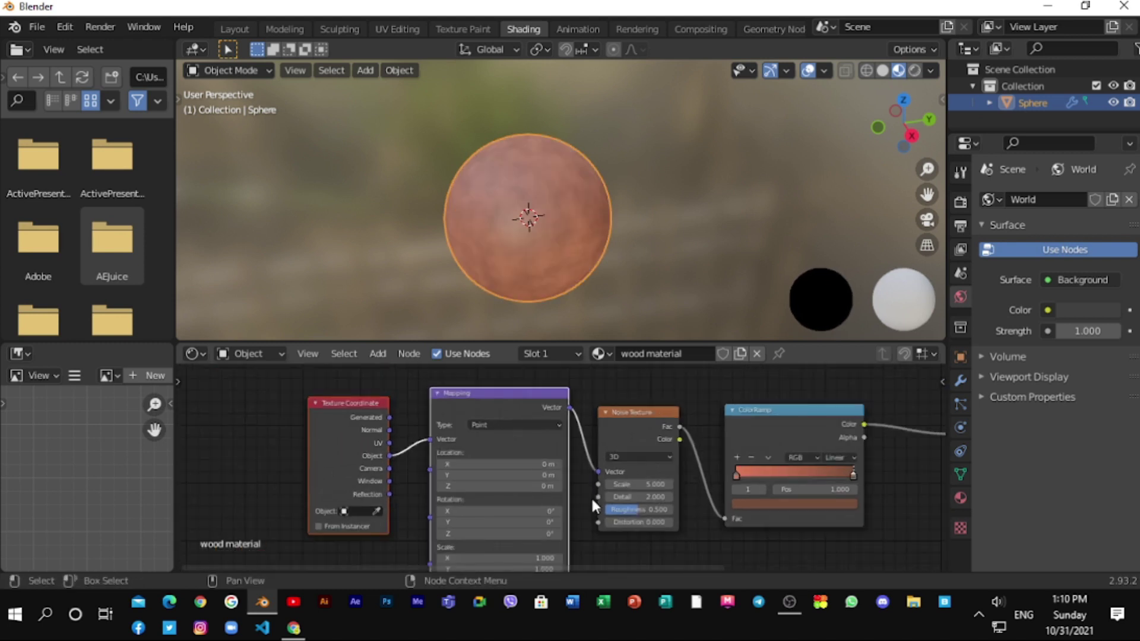
{"action": "middle_click_drag", "start_coordinate": [590, 496], "coordinate": [543, 460]}
{"action": "scroll", "coordinate": [536, 266], "scroll_direction": "up", "scroll_amount": 4}
{"action": "scroll", "coordinate": [521, 163], "scroll_direction": "down", "scroll_amount": 2}
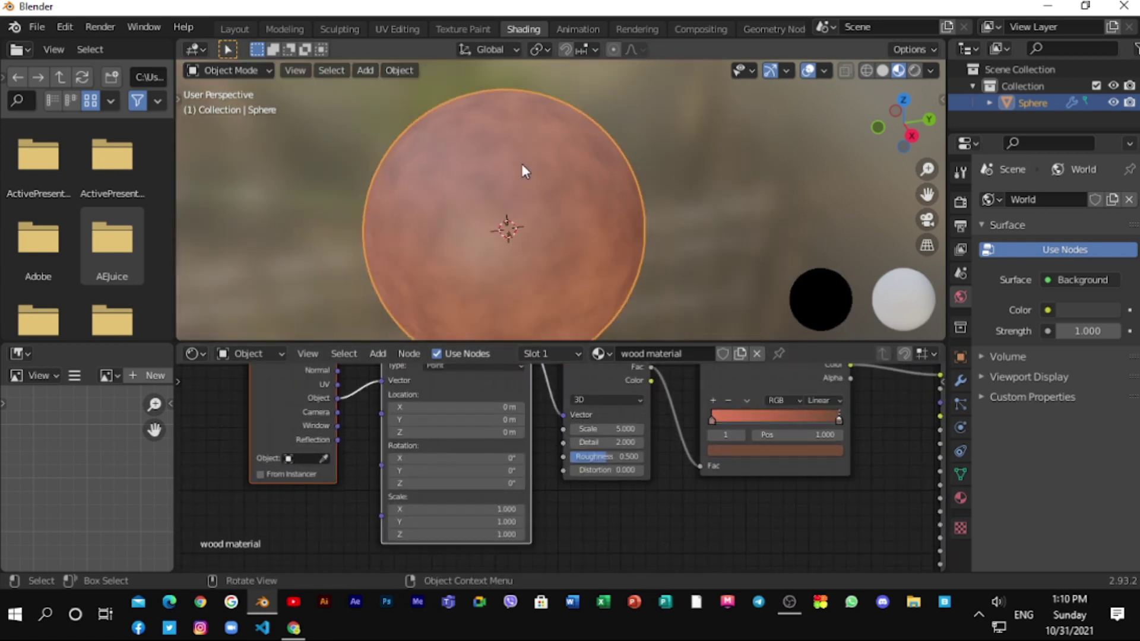
{"action": "middle_click_drag", "start_coordinate": [521, 163], "coordinate": [492, 190]}
{"action": "scroll", "coordinate": [568, 471], "scroll_direction": "up", "scroll_amount": 3}
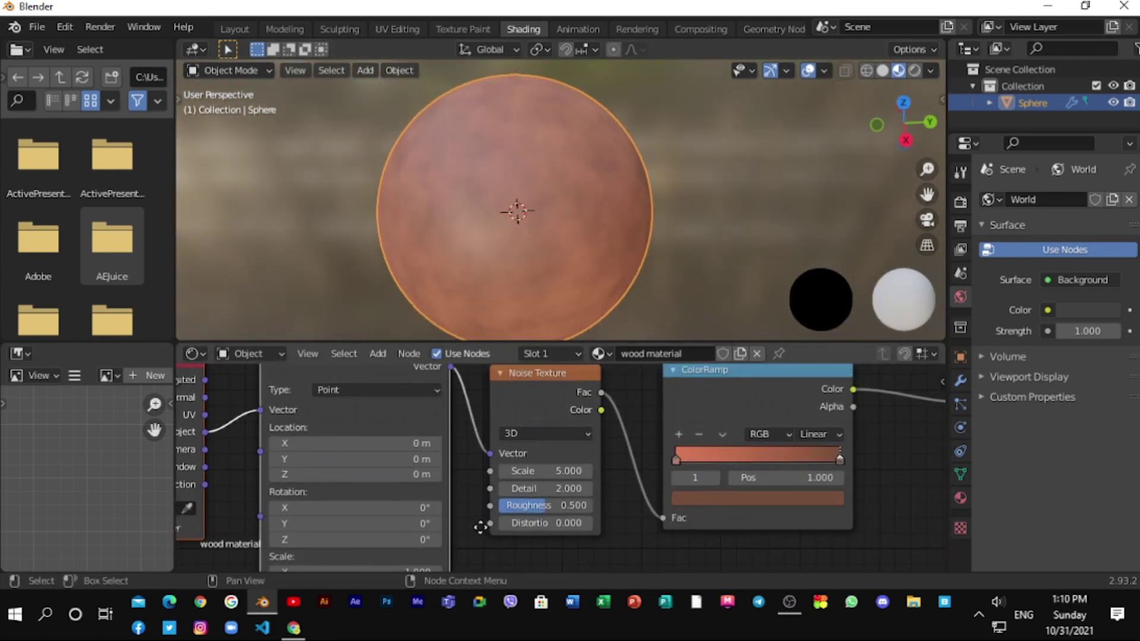
{"action": "left_click", "coordinate": [522, 496]}
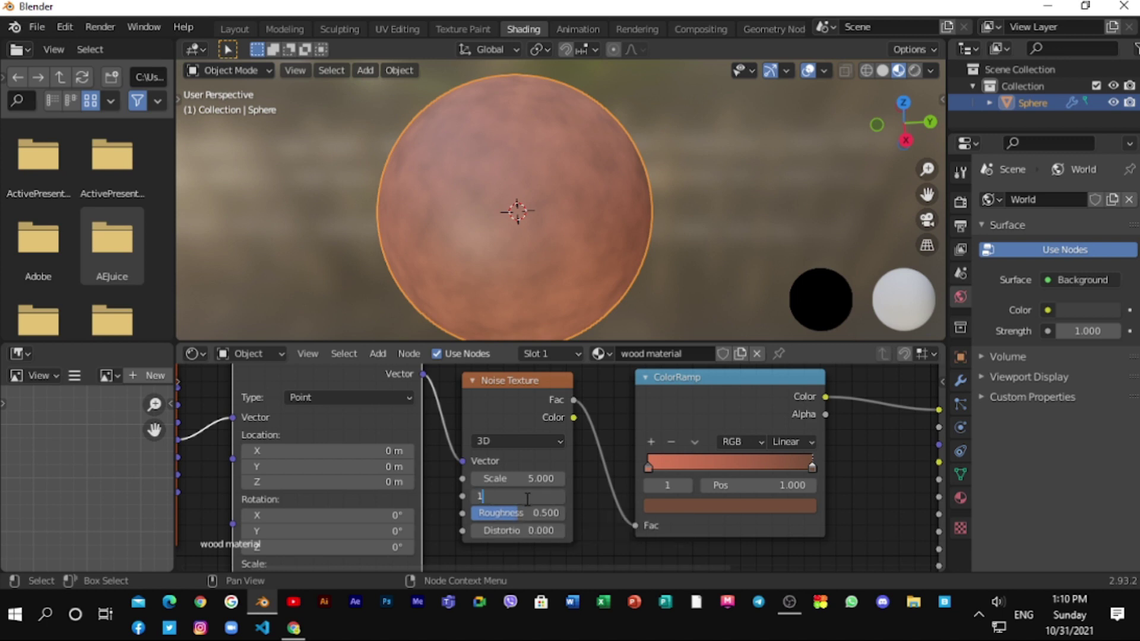
{"action": "key", "text": "Return"}
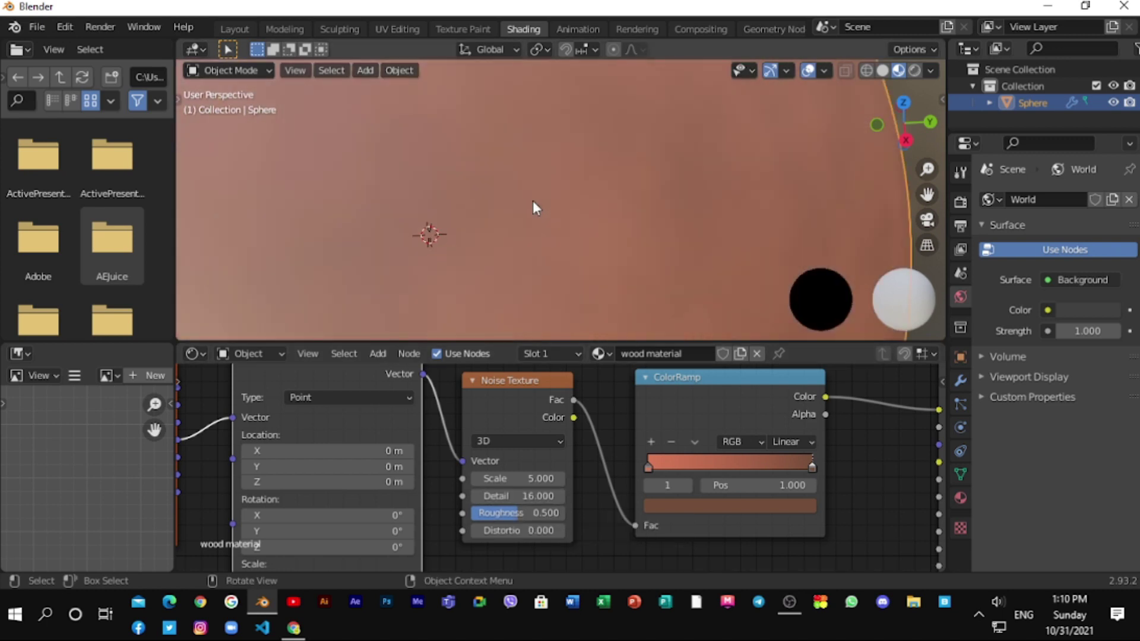
Step: Slide the ColorRamp's right stop left to position 0.577
{"action": "scroll", "coordinate": [532, 208], "scroll_direction": "down", "scroll_amount": 4}
{"action": "scroll", "coordinate": [564, 427], "scroll_direction": "down", "scroll_amount": 4}
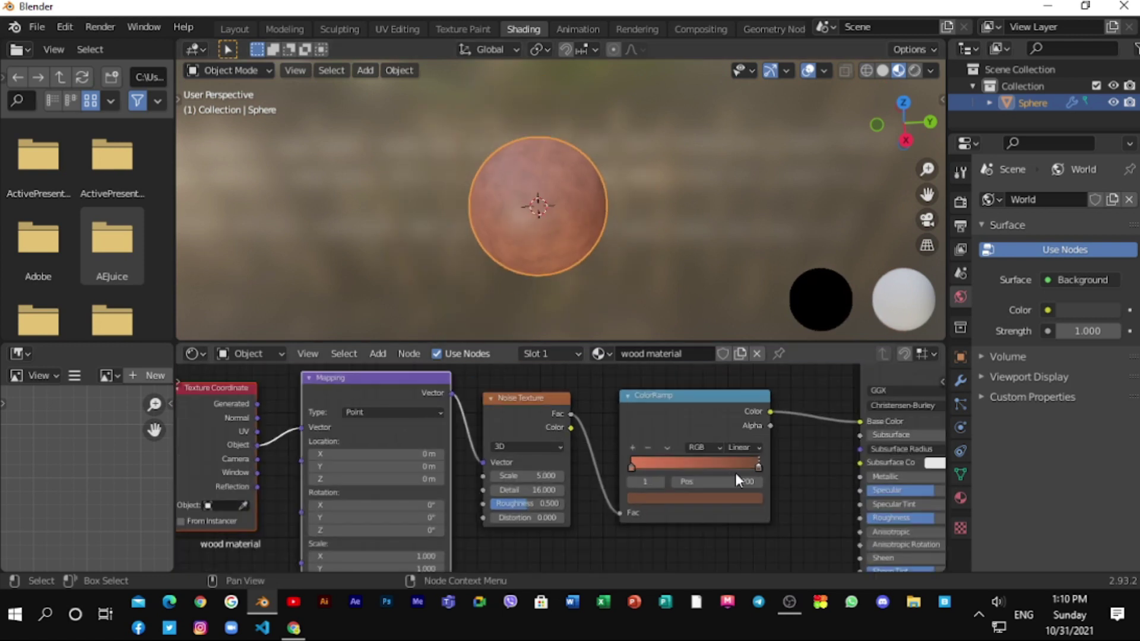
{"action": "scroll", "coordinate": [743, 472], "scroll_direction": "up", "scroll_amount": 5}
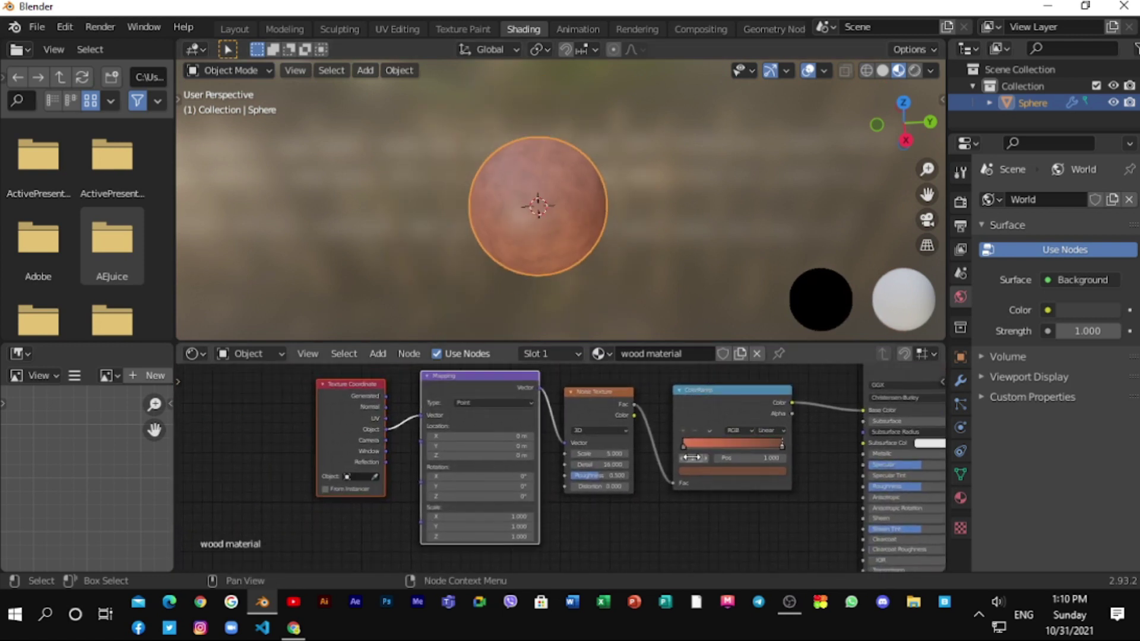
{"action": "middle_click_drag", "start_coordinate": [690, 454], "coordinate": [557, 496]}
{"action": "left_click_drag", "start_coordinate": [734, 483], "coordinate": [683, 481]}
Step: Lower the Noise Texture Scale to 2.2 so the sphere shows streaky wood grain
{"action": "scroll", "coordinate": [497, 231], "scroll_direction": "up", "scroll_amount": 6}
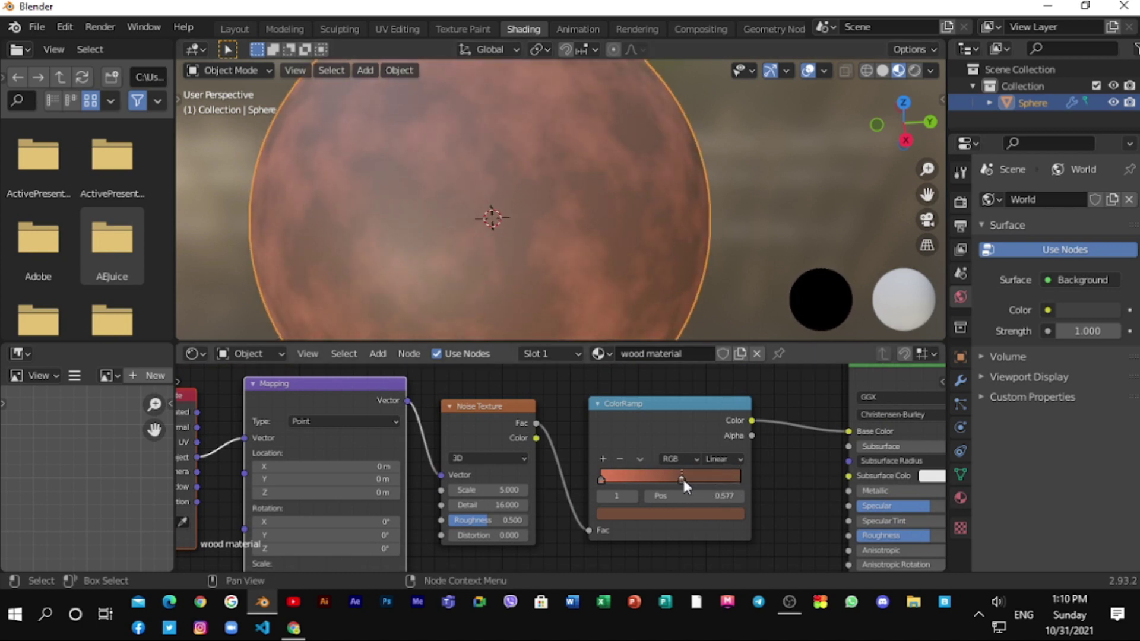
{"action": "scroll", "coordinate": [508, 216], "scroll_direction": "down", "scroll_amount": 4}
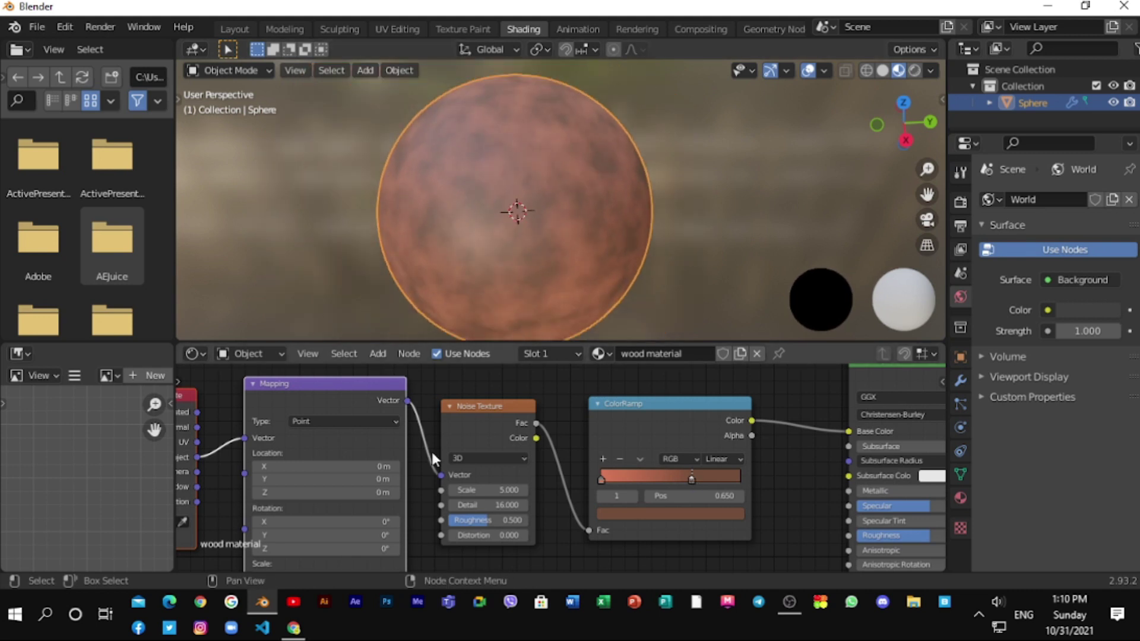
{"action": "mouse_move", "coordinate": [420, 455]}
{"action": "middle_mouse_down"}
{"action": "mouse_move", "coordinate": [527, 392]}
{"action": "mouse_move", "coordinate": [521, 378]}
{"action": "mouse_move", "coordinate": [420, 464]}
{"action": "middle_mouse_up"}
{"action": "left_click_drag", "start_coordinate": [486, 489], "coordinate": [446, 490]}
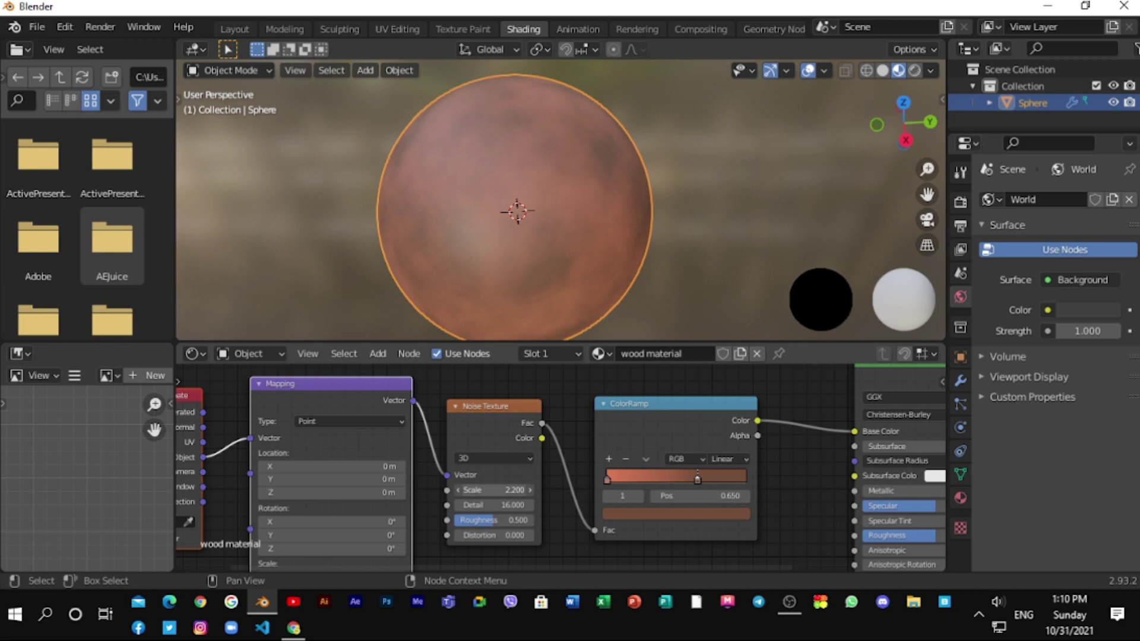
{"action": "scroll", "coordinate": [564, 486], "scroll_direction": "down", "scroll_amount": 3}
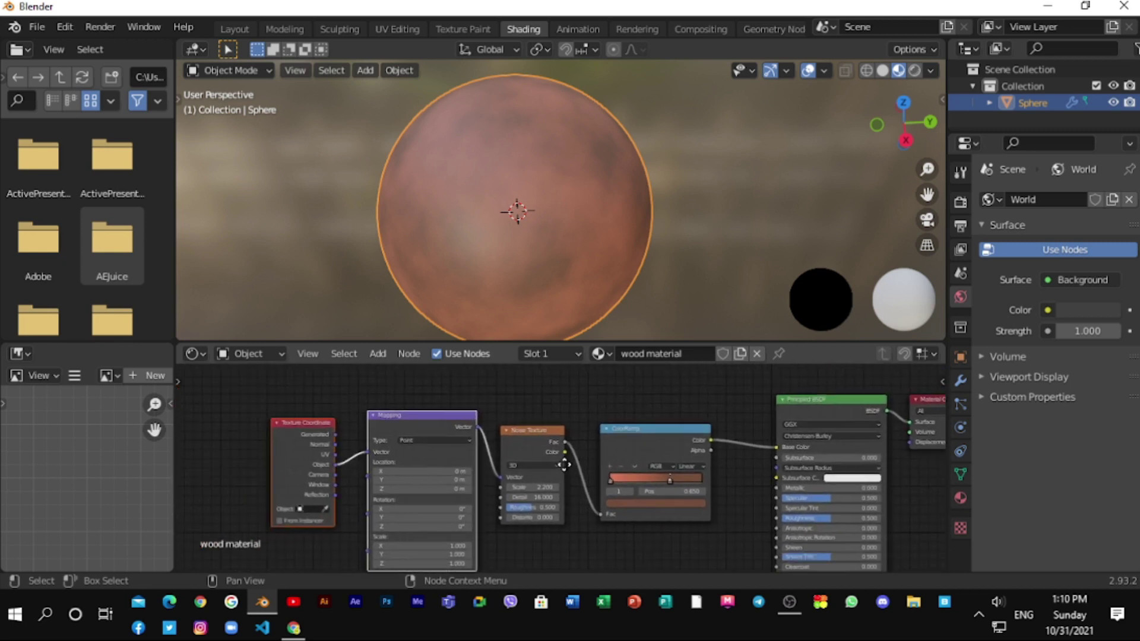
{"action": "scroll", "coordinate": [564, 464], "scroll_direction": "up", "scroll_amount": 3}
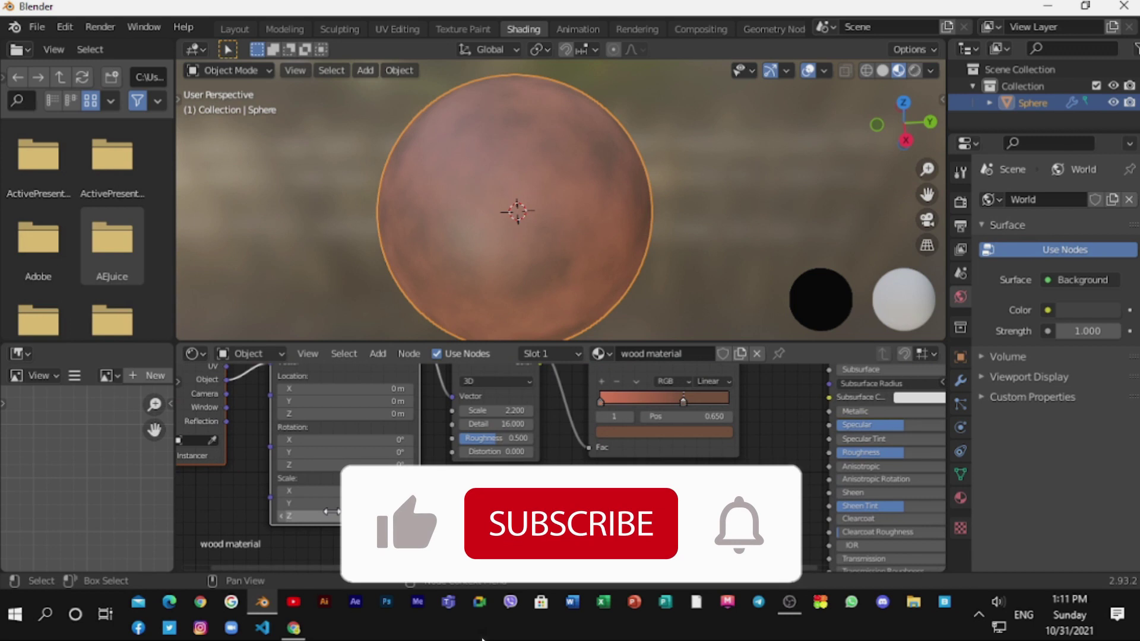
{"action": "scroll", "coordinate": [332, 512], "scroll_direction": "up", "scroll_amount": 1}
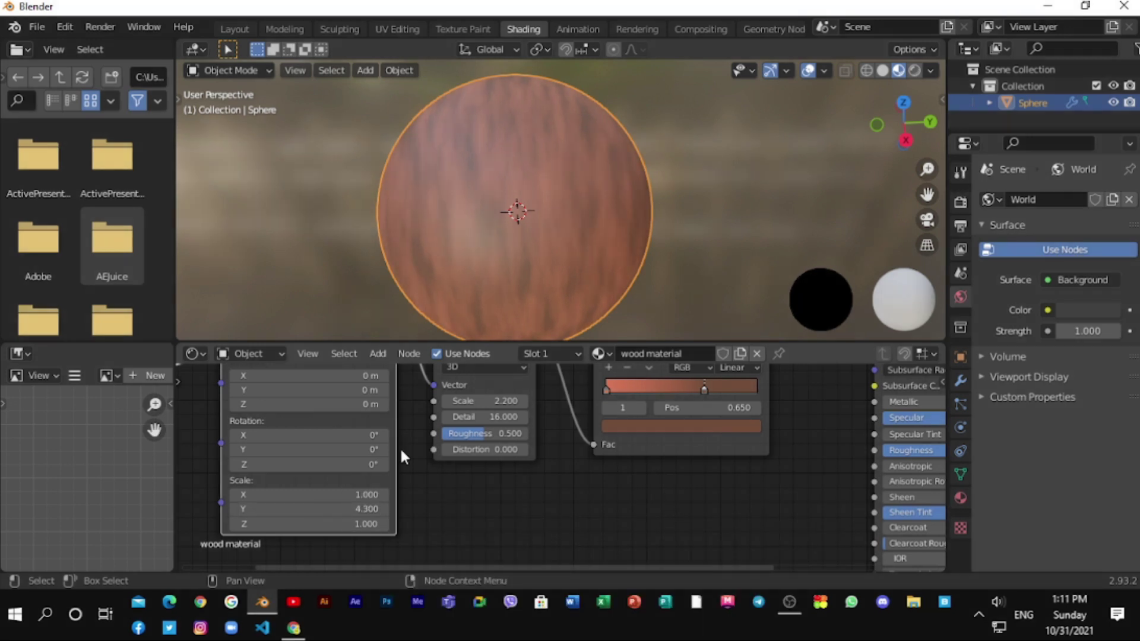
Step: Raise the Noise Texture Roughness to 0.725
{"action": "middle_click_drag", "start_coordinate": [574, 297], "coordinate": [776, 196]}
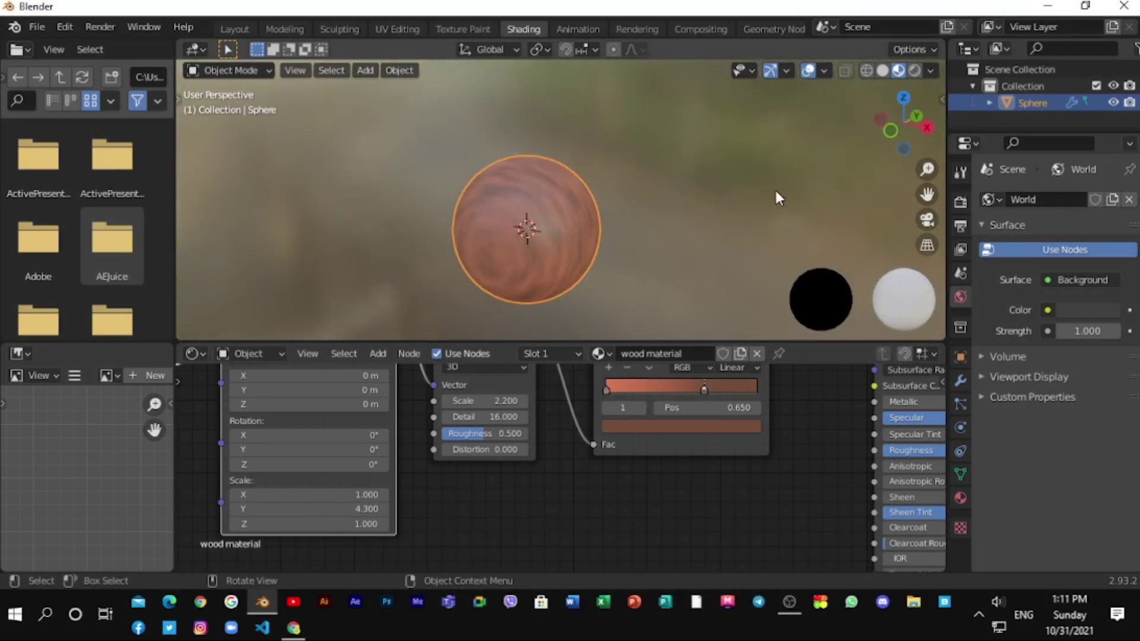
{"action": "scroll", "coordinate": [691, 196], "scroll_direction": "up", "scroll_amount": 5}
{"action": "scroll", "coordinate": [691, 196], "scroll_direction": "down", "scroll_amount": 2}
{"action": "middle_click_drag", "start_coordinate": [691, 196], "coordinate": [613, 206]}
{"action": "scroll", "coordinate": [613, 206], "scroll_direction": "down", "scroll_amount": 3}
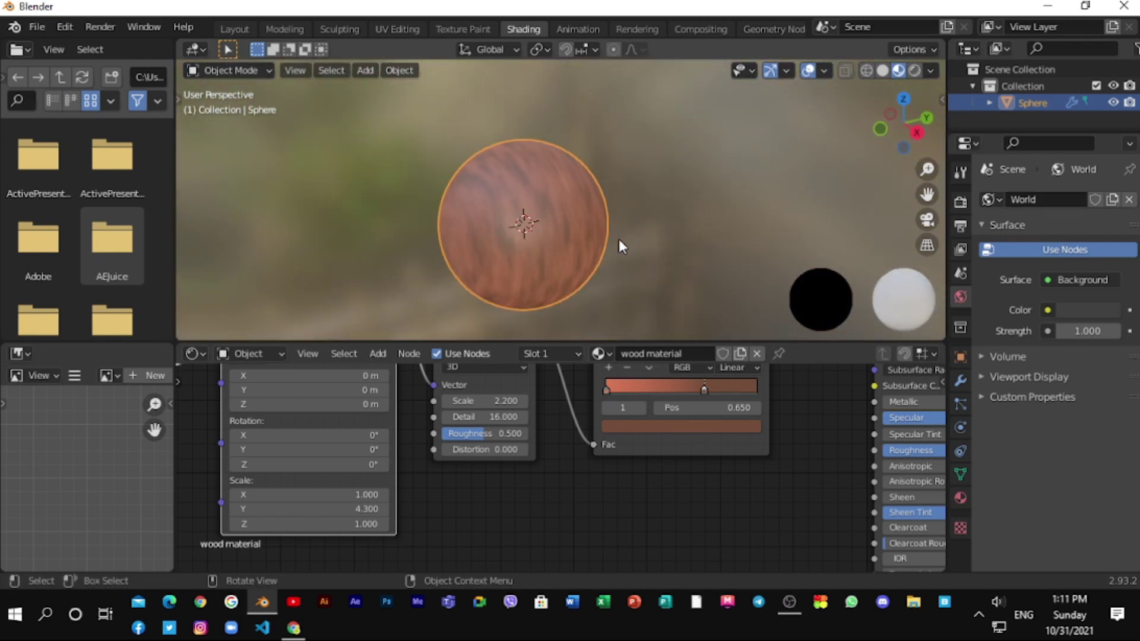
{"action": "scroll", "coordinate": [618, 240], "scroll_direction": "up", "scroll_amount": 2}
{"action": "middle_click_drag", "start_coordinate": [483, 436], "coordinate": [465, 493]}
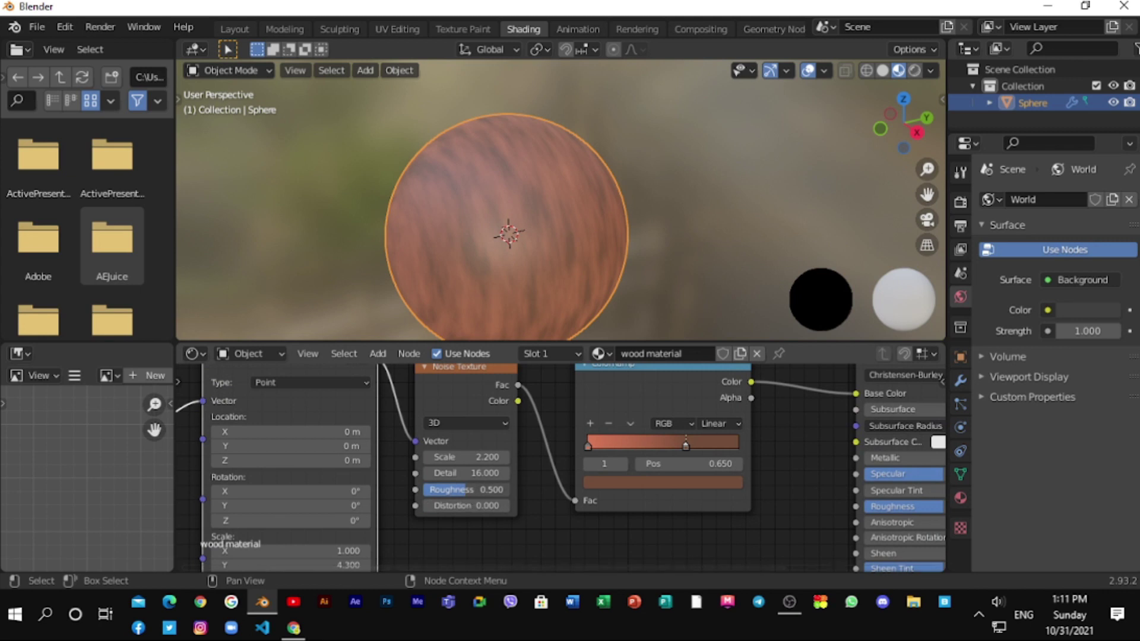
{"action": "left_click_drag", "start_coordinate": [465, 489], "coordinate": [485, 491]}
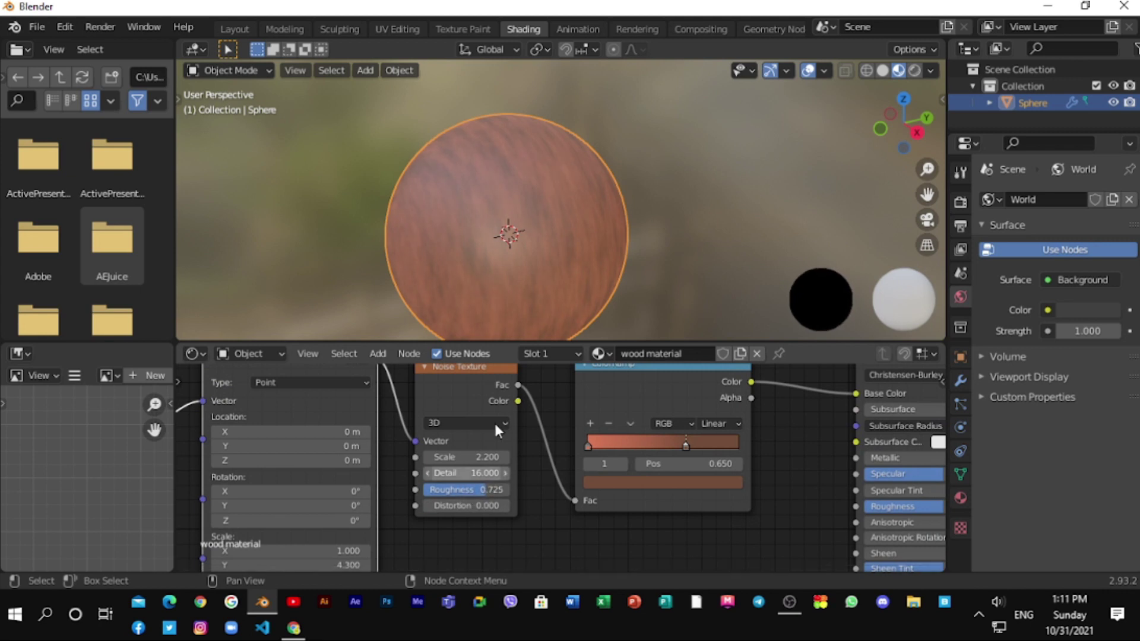
Step: Lower the Mapping node's Y scale to 2.500
{"action": "scroll", "coordinate": [519, 186], "scroll_direction": "up", "scroll_amount": 4}
{"action": "scroll", "coordinate": [518, 185], "scroll_direction": "down", "scroll_amount": 2}
{"action": "scroll", "coordinate": [521, 207], "scroll_direction": "down", "scroll_amount": 3}
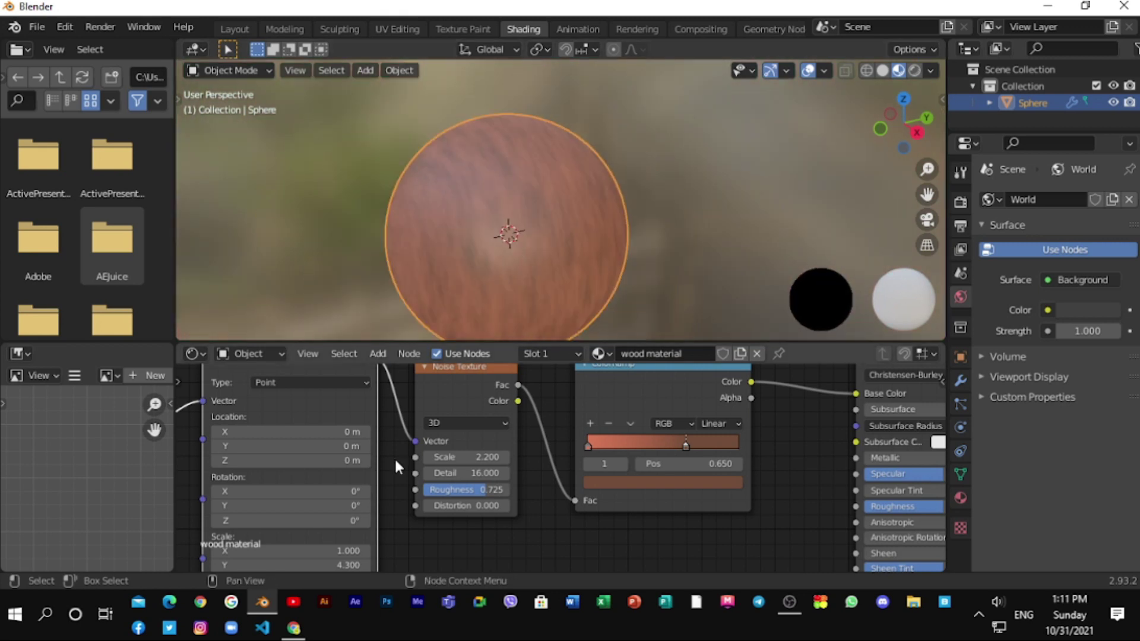
{"action": "scroll", "coordinate": [394, 457], "scroll_direction": "down", "scroll_amount": 2}
{"action": "left_click_drag", "start_coordinate": [309, 552], "coordinate": [279, 552]}
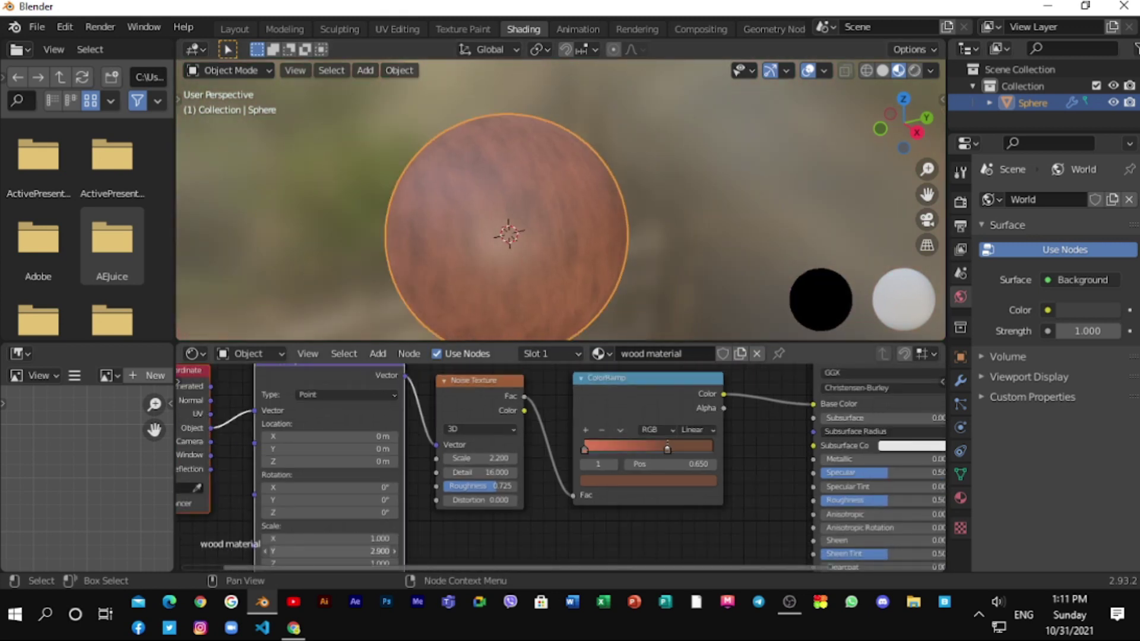
{"action": "scroll", "coordinate": [507, 480], "scroll_direction": "down", "scroll_amount": 3}
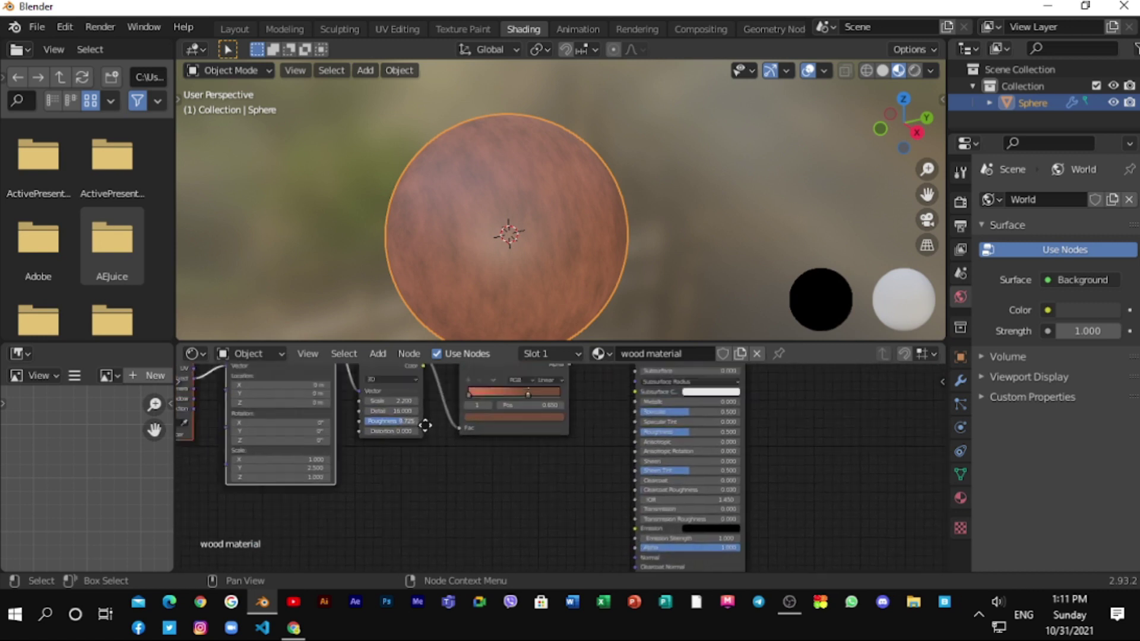
Step: Add a Bump node and connect its Normal output to the Principled BSDF Normal
{"action": "key", "text": "shift+a"}
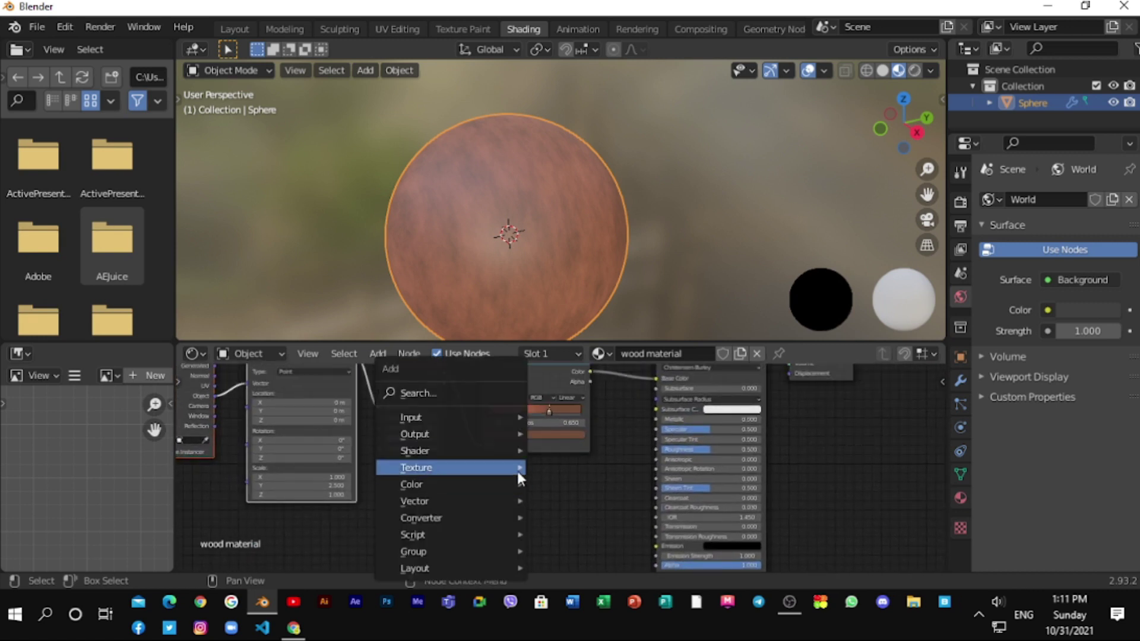
{"action": "left_click", "coordinate": [425, 387]}
{"action": "type", "text": "bump"}
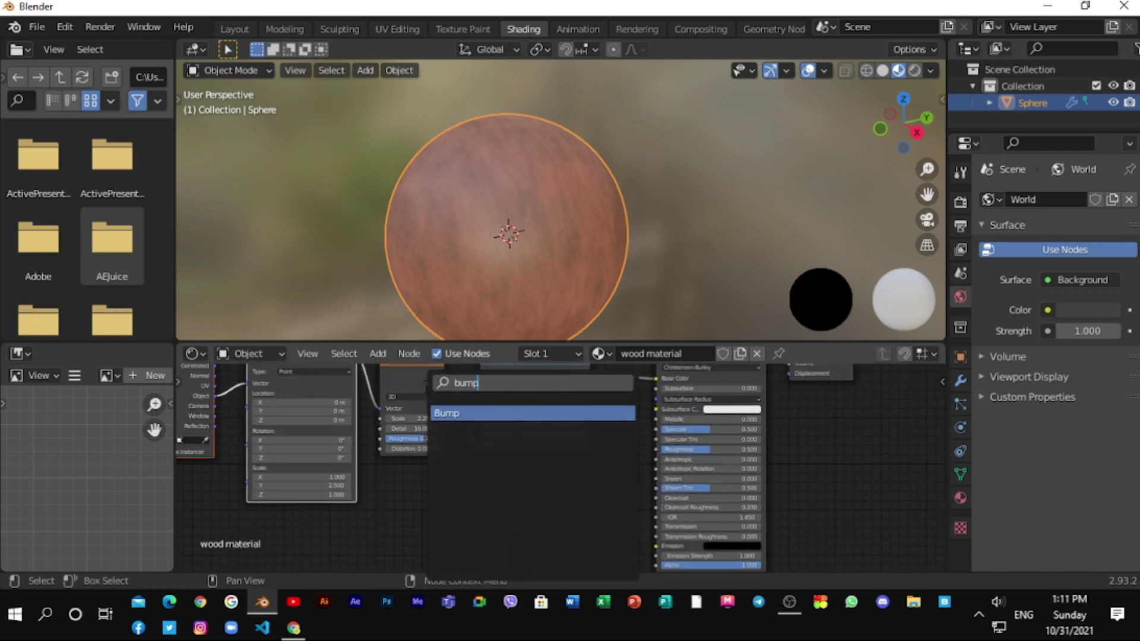
{"action": "left_click", "coordinate": [457, 414]}
{"action": "left_click", "coordinate": [522, 493]}
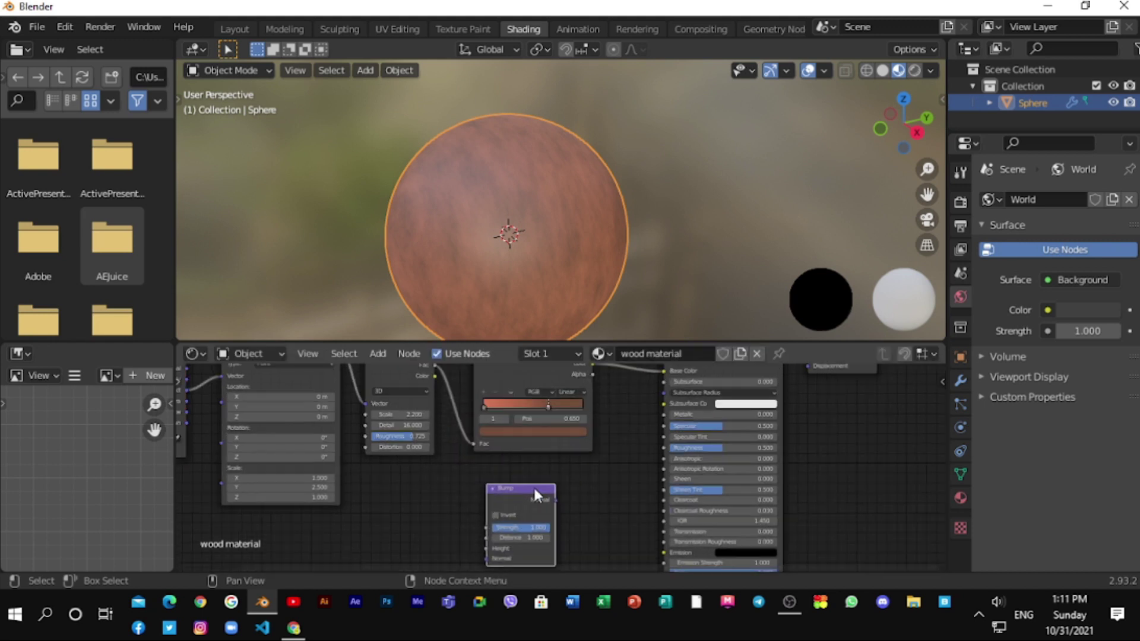
{"action": "middle_click_drag", "start_coordinate": [533, 486], "coordinate": [390, 397]}
{"action": "left_click_drag", "start_coordinate": [394, 409], "coordinate": [464, 450]}
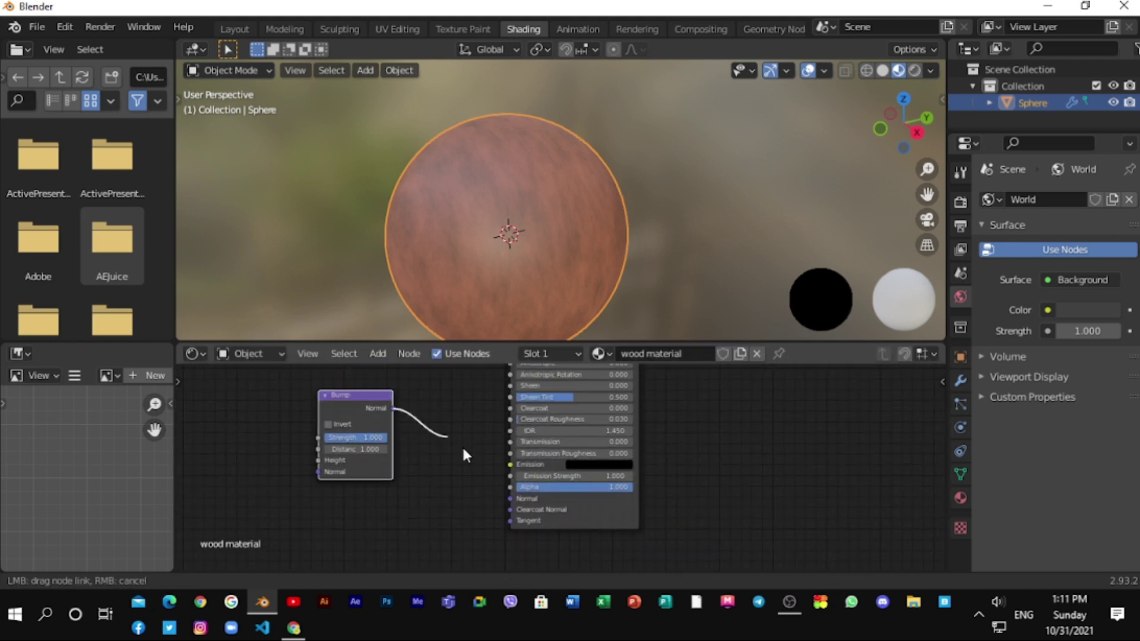
{"action": "left_click_drag", "start_coordinate": [508, 495], "coordinate": [511, 498]}
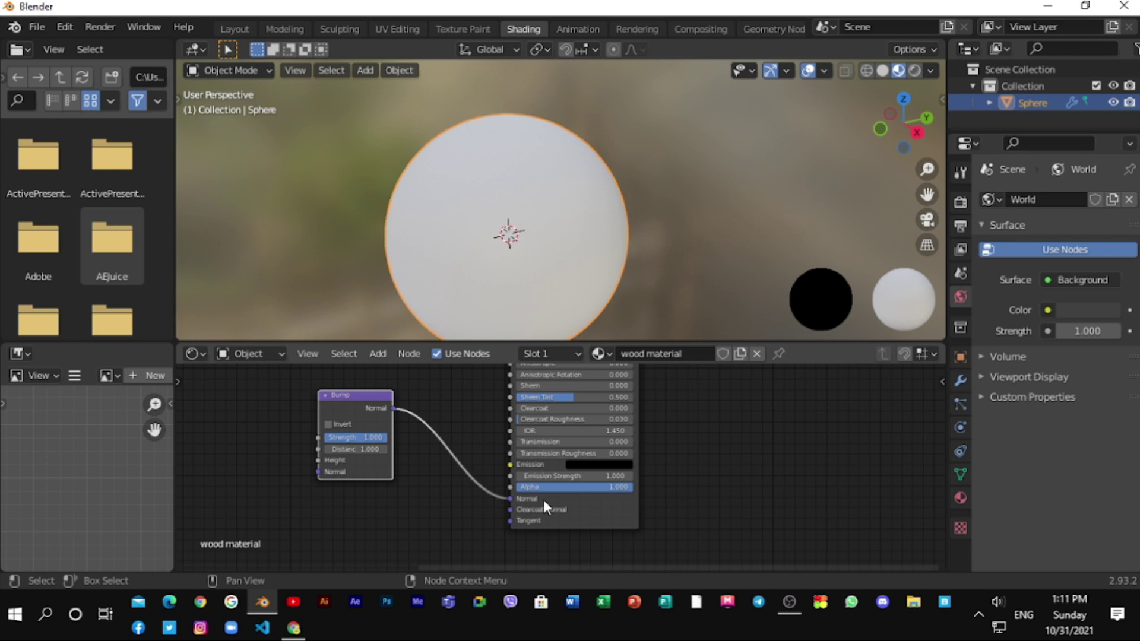
Step: Link the Noise Fac into the Bump Height and set the Bump Distance to 3.400
{"action": "middle_click_drag", "start_coordinate": [367, 422], "coordinate": [498, 514]}
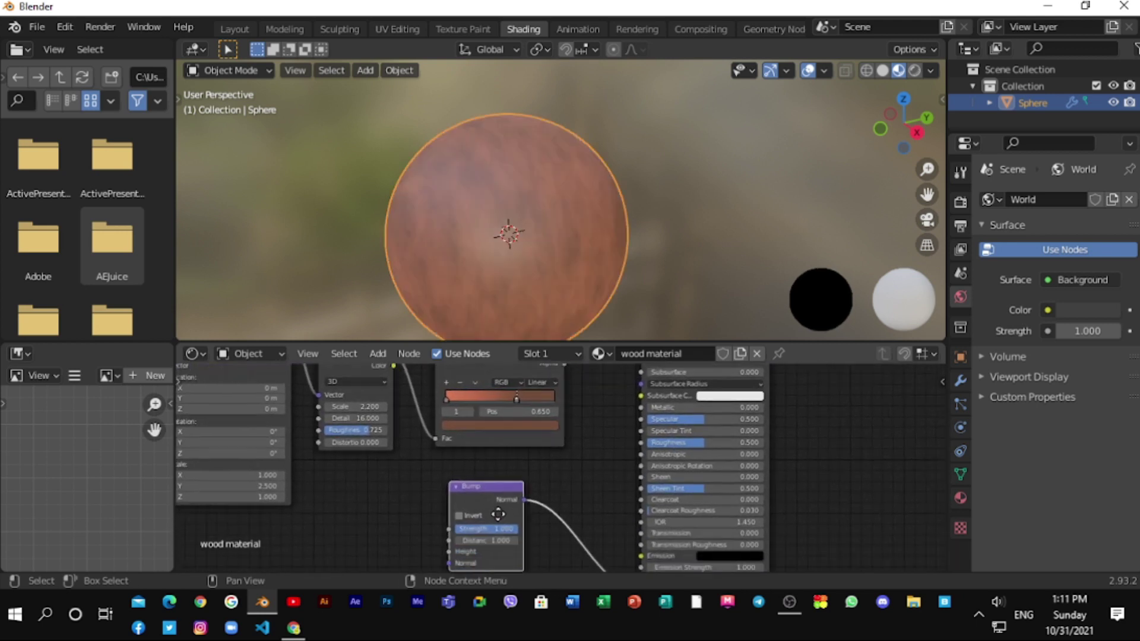
{"action": "middle_click_drag", "start_coordinate": [450, 452], "coordinate": [438, 473]}
{"action": "scroll", "coordinate": [409, 410], "scroll_direction": "down", "scroll_amount": 1}
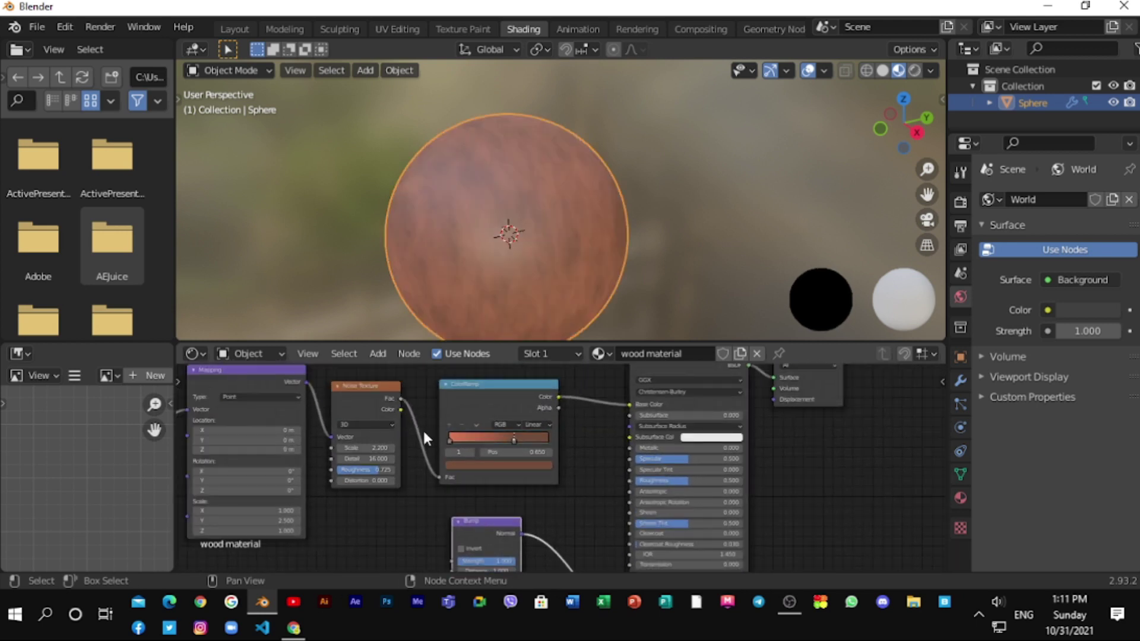
{"action": "left_click_drag", "start_coordinate": [400, 398], "coordinate": [453, 560]}
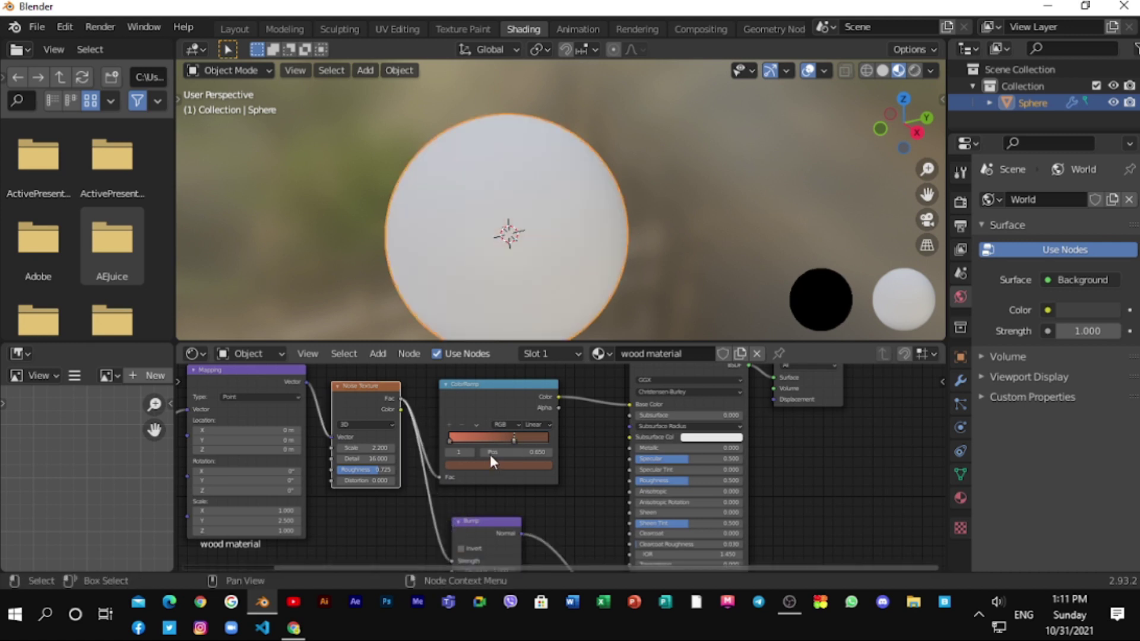
{"action": "scroll", "coordinate": [557, 273], "scroll_direction": "up", "scroll_amount": 5}
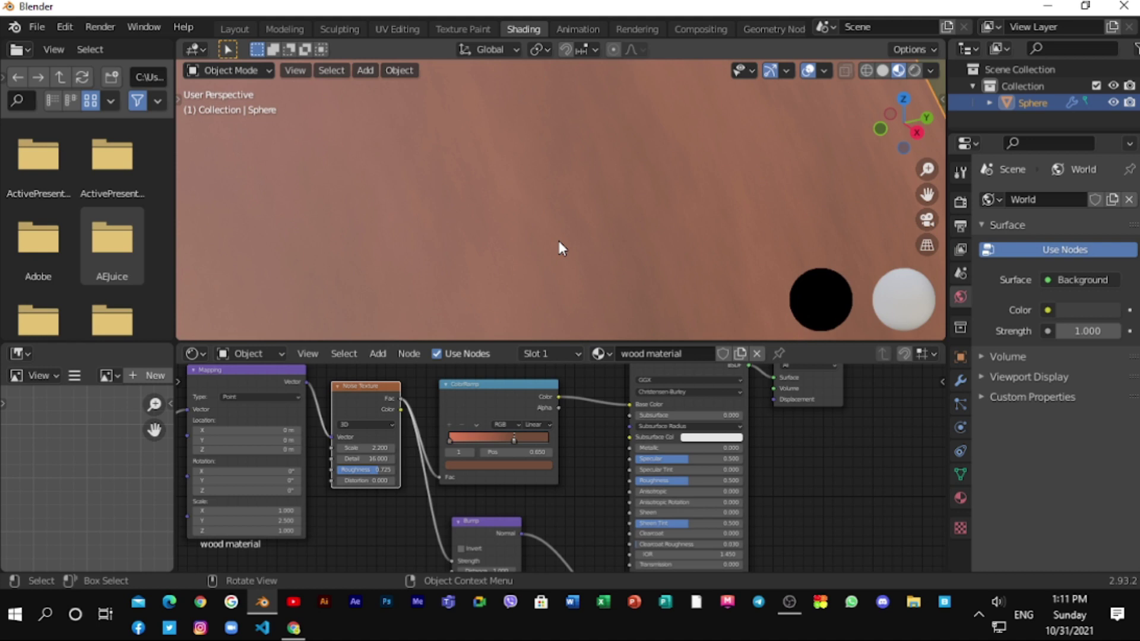
{"action": "scroll", "coordinate": [559, 247], "scroll_direction": "down", "scroll_amount": 2}
{"action": "middle_click_drag", "start_coordinate": [554, 468], "coordinate": [482, 433]}
{"action": "scroll", "coordinate": [561, 511], "scroll_direction": "up", "scroll_amount": 3}
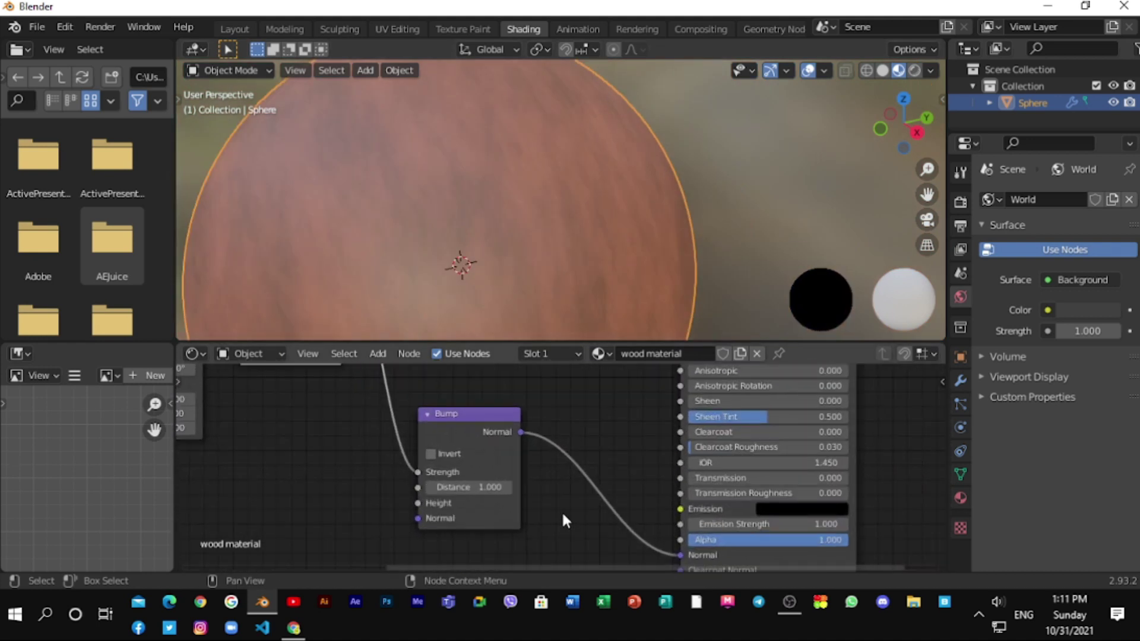
{"action": "left_click_drag", "start_coordinate": [469, 487], "coordinate": [522, 486]}
{"action": "left_click_drag", "start_coordinate": [416, 475], "coordinate": [417, 502]}
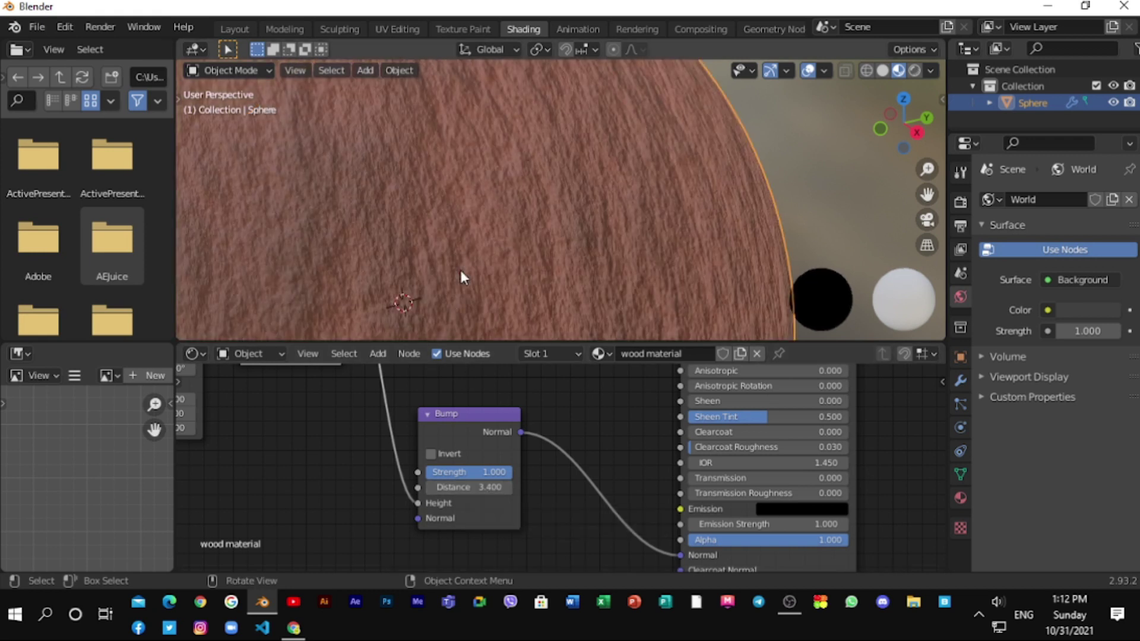
Step: Lower the Bump node's Strength to 0.058
{"action": "scroll", "coordinate": [461, 270], "scroll_direction": "down", "scroll_amount": 3}
{"action": "scroll", "coordinate": [577, 468], "scroll_direction": "up", "scroll_amount": 1}
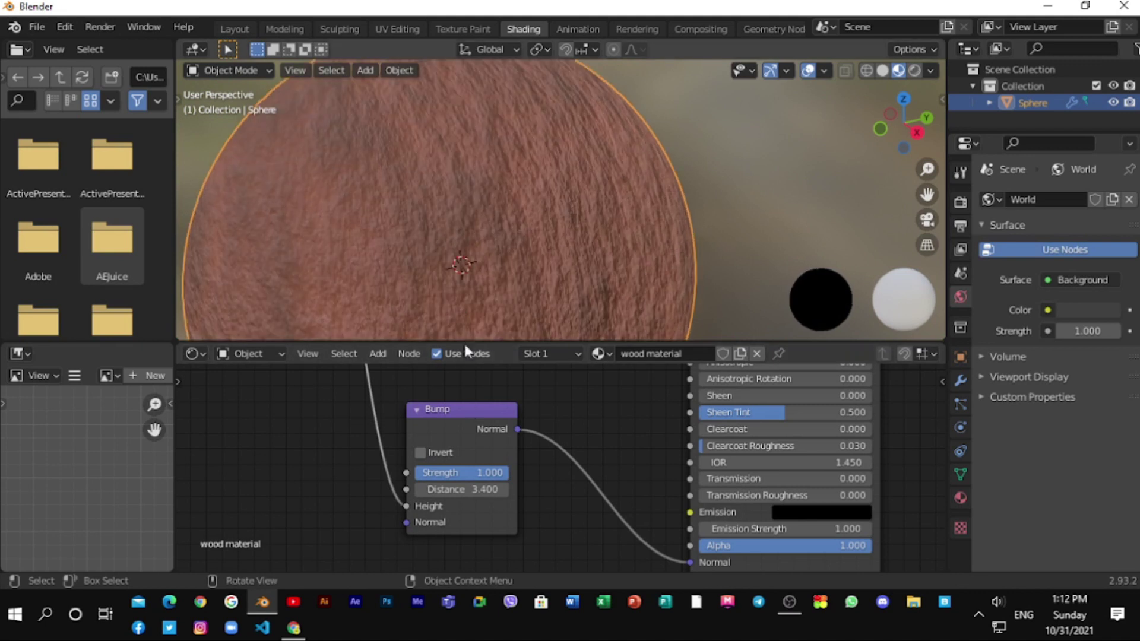
{"action": "left_click_drag", "start_coordinate": [482, 474], "coordinate": [401, 475]}
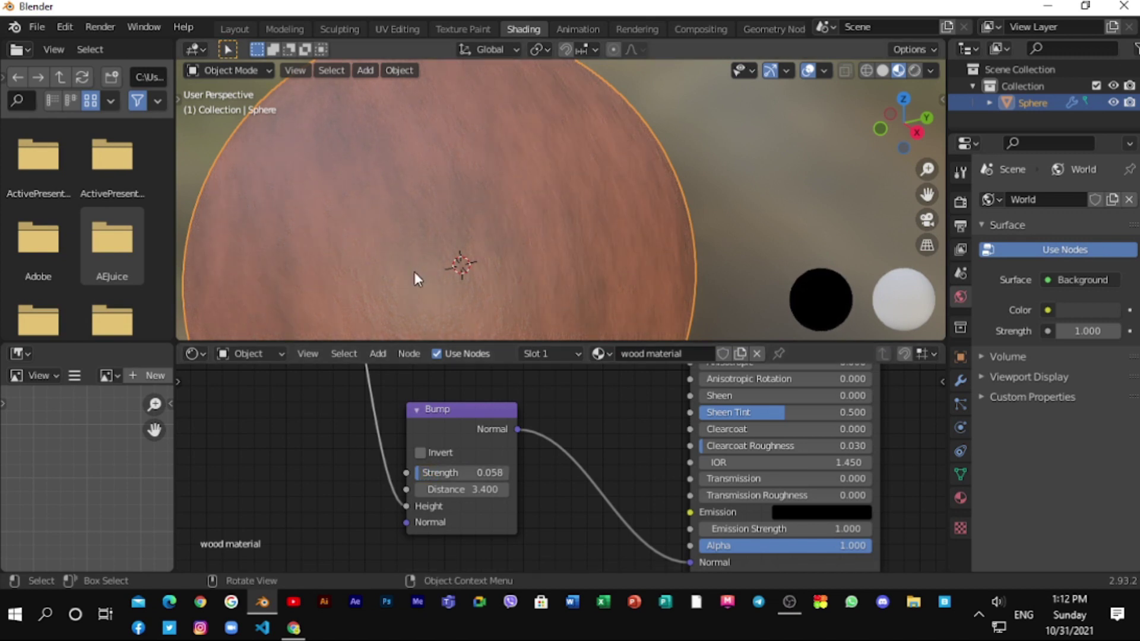
Step: Move the ColorRamp's left stop to position 0.177, shifting the sphere's wood tones
{"action": "scroll", "coordinate": [414, 273], "scroll_direction": "up", "scroll_amount": 5}
{"action": "scroll", "coordinate": [414, 281], "scroll_direction": "down", "scroll_amount": 5}
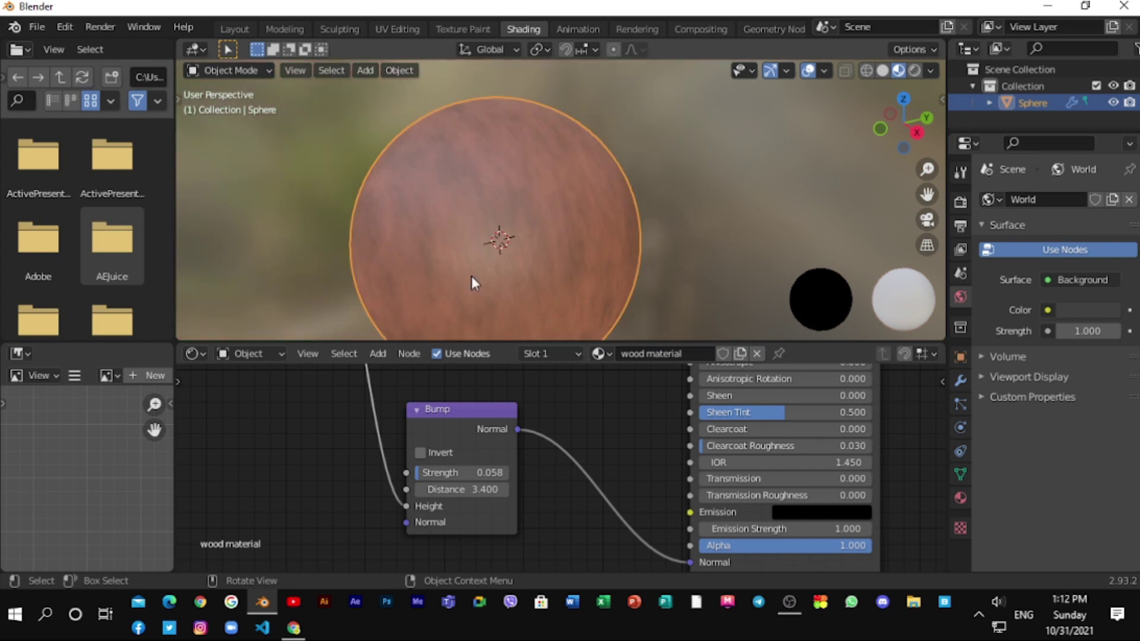
{"action": "middle_click_drag", "start_coordinate": [471, 276], "coordinate": [606, 316]}
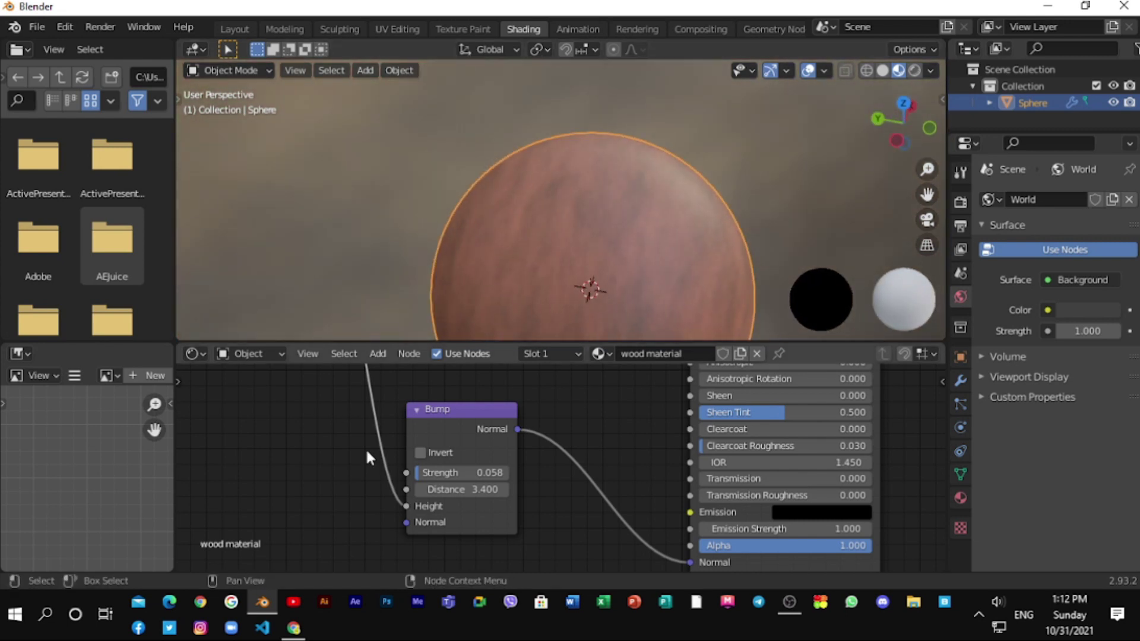
{"action": "scroll", "coordinate": [345, 436], "scroll_direction": "down", "scroll_amount": 3}
{"action": "scroll", "coordinate": [346, 435], "scroll_direction": "up", "scroll_amount": 2}
{"action": "middle_click_drag", "start_coordinate": [407, 449], "coordinate": [371, 511]}
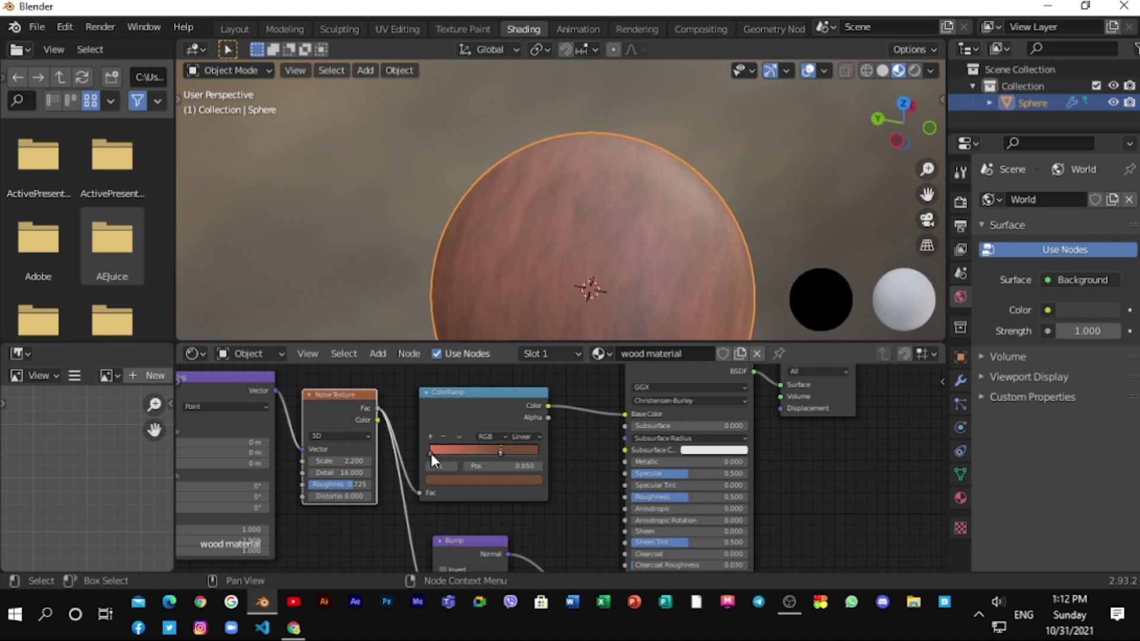
{"action": "mouse_move", "coordinate": [430, 451]}
{"action": "left_mouse_down"}
{"action": "mouse_move", "coordinate": [493, 454]}
{"action": "mouse_move", "coordinate": [449, 451]}
{"action": "left_mouse_up"}
Step: Lower the Noise Texture Roughness to 0.400 and orbit to check the sphere
{"action": "scroll", "coordinate": [332, 487], "scroll_direction": "up", "scroll_amount": 3}
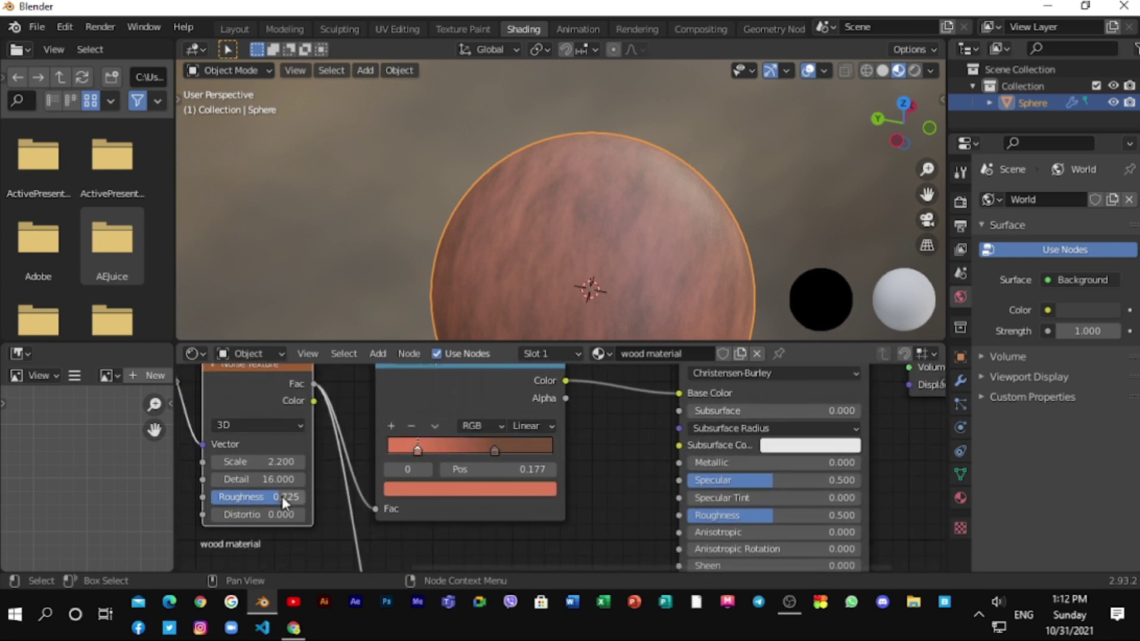
{"action": "left_click_drag", "start_coordinate": [282, 496], "coordinate": [252, 496]}
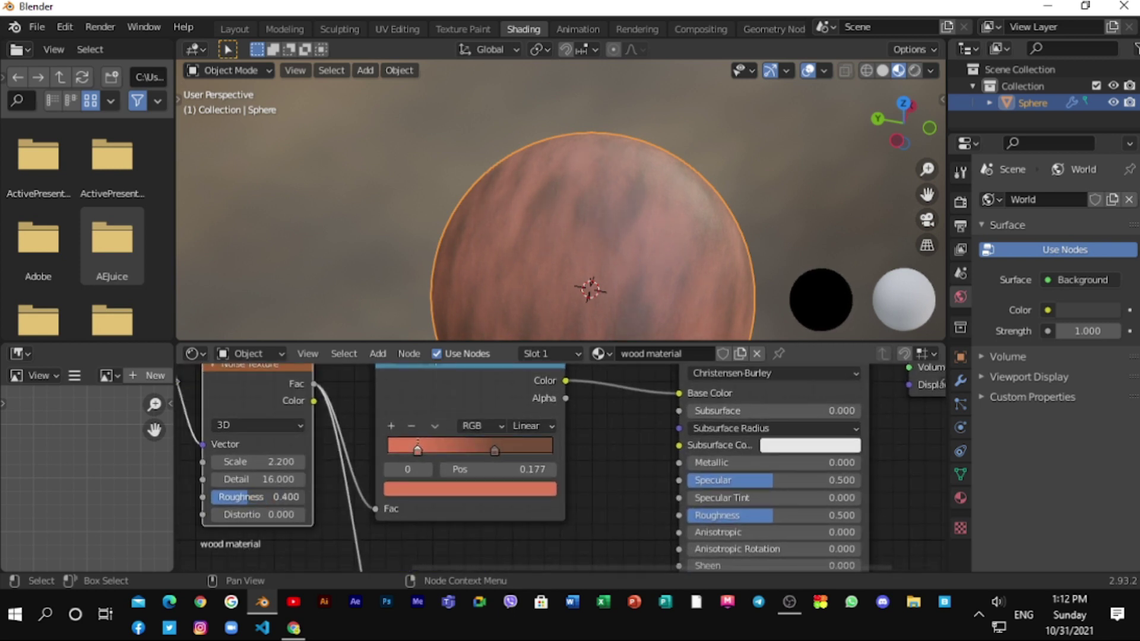
{"action": "middle_click_drag", "start_coordinate": [484, 246], "coordinate": [368, 247]}
{"action": "scroll", "coordinate": [368, 247], "scroll_direction": "down", "scroll_amount": 5}
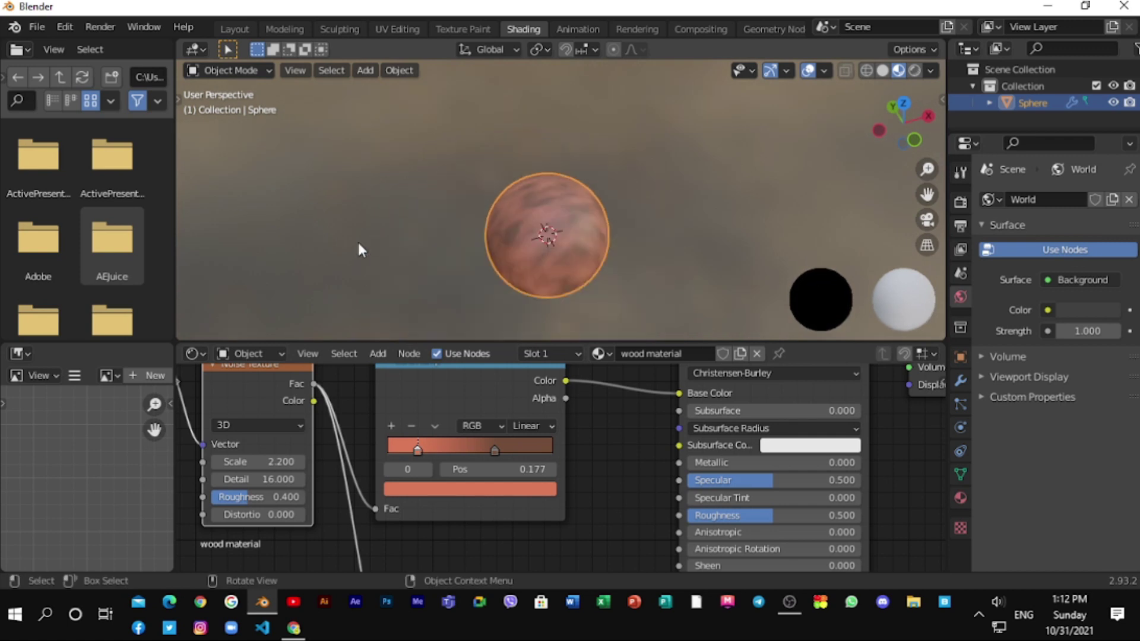
{"action": "scroll", "coordinate": [361, 249], "scroll_direction": "up", "scroll_amount": 2}
{"action": "middle_click_drag", "start_coordinate": [178, 492], "coordinate": [325, 458]}
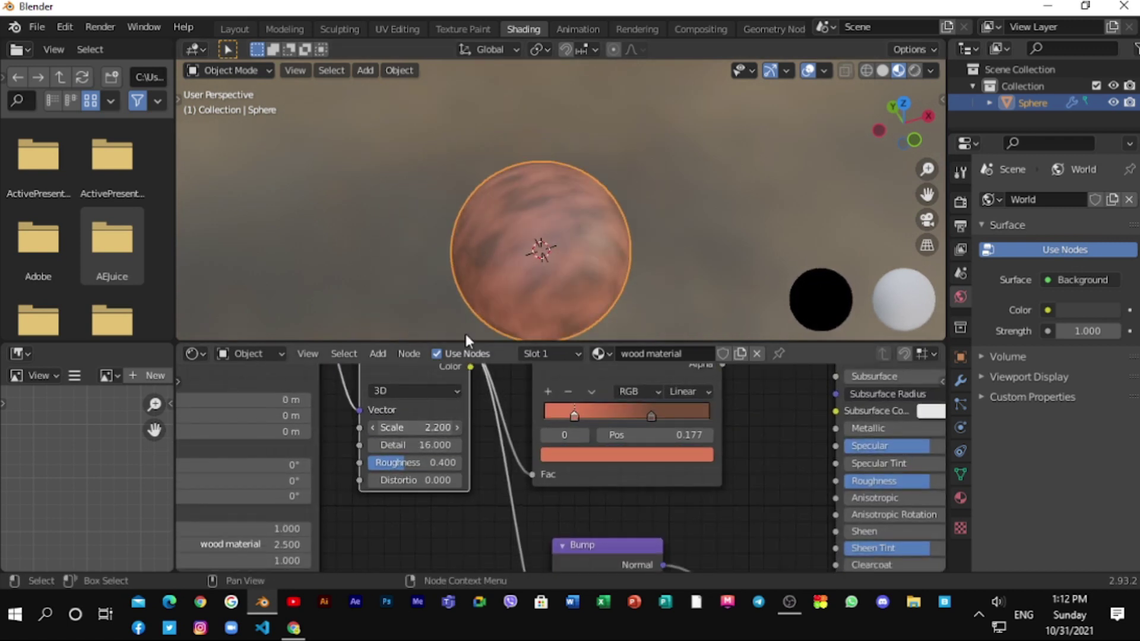
{"action": "middle_click_drag", "start_coordinate": [464, 338], "coordinate": [359, 209]}
{"action": "scroll", "coordinate": [415, 475], "scroll_direction": "down", "scroll_amount": 2}
Step: Raise the Mapping node's Y scale to 2.900
{"action": "middle_click_drag", "start_coordinate": [357, 570], "coordinate": [456, 532]}
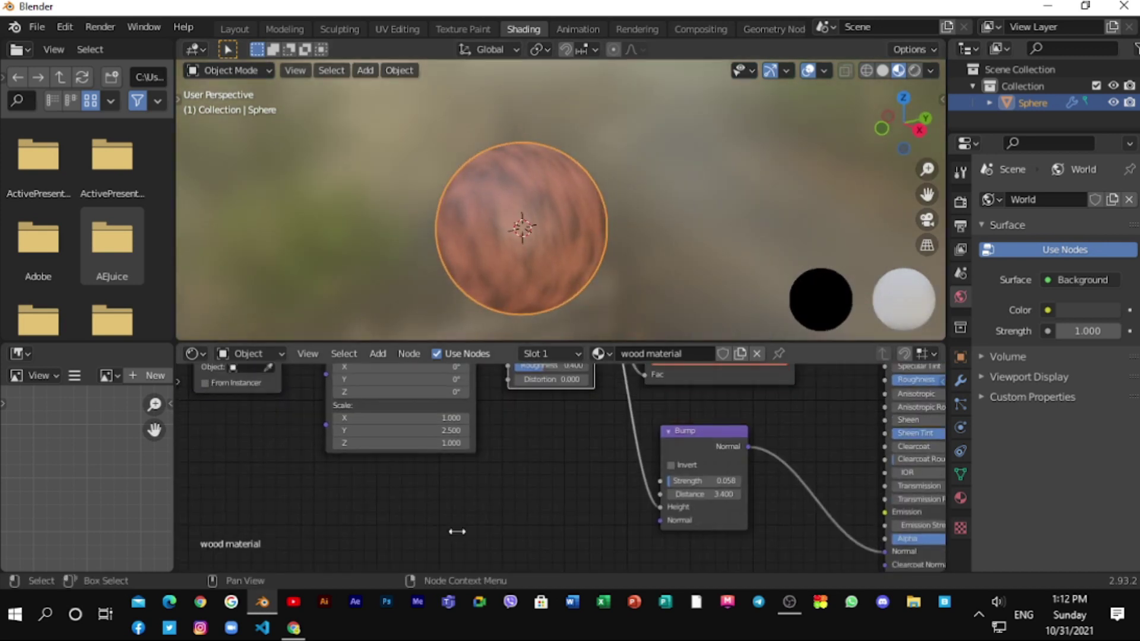
{"action": "scroll", "coordinate": [415, 528], "scroll_direction": "up", "scroll_amount": 2}
{"action": "mouse_move", "coordinate": [356, 454]}
{"action": "left_mouse_down"}
{"action": "mouse_move", "coordinate": [391, 454]}
{"action": "mouse_move", "coordinate": [368, 454]}
{"action": "left_mouse_up"}
{"action": "middle_click_drag", "start_coordinate": [528, 267], "coordinate": [558, 276]}
{"action": "scroll", "coordinate": [618, 255], "scroll_direction": "down", "scroll_amount": 4}
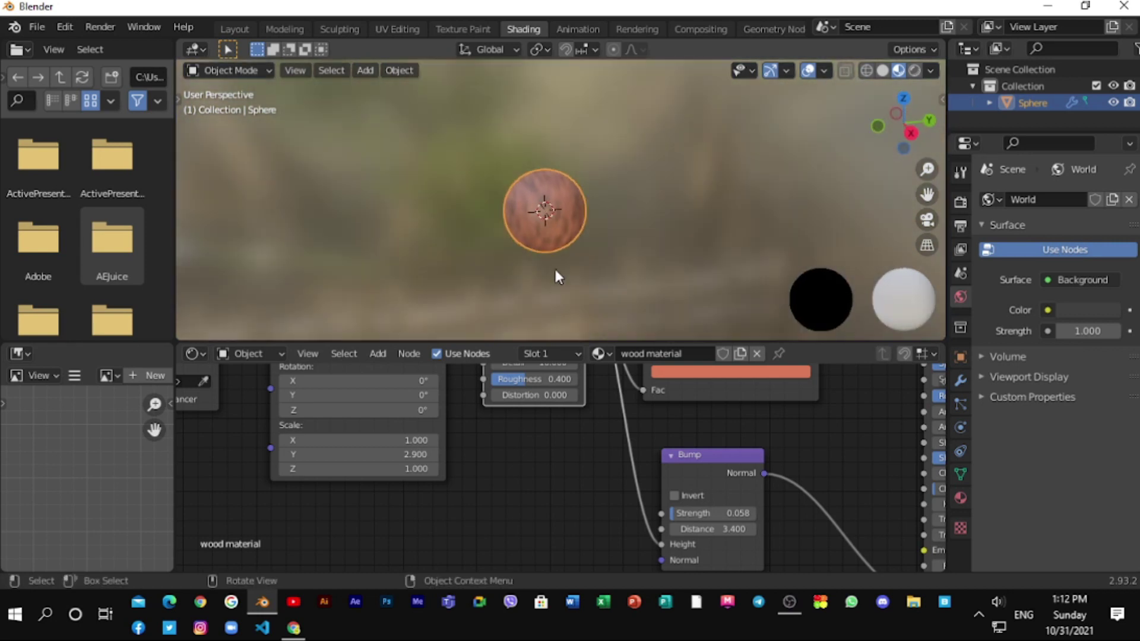
{"action": "scroll", "coordinate": [557, 202], "scroll_direction": "up", "scroll_amount": 4}
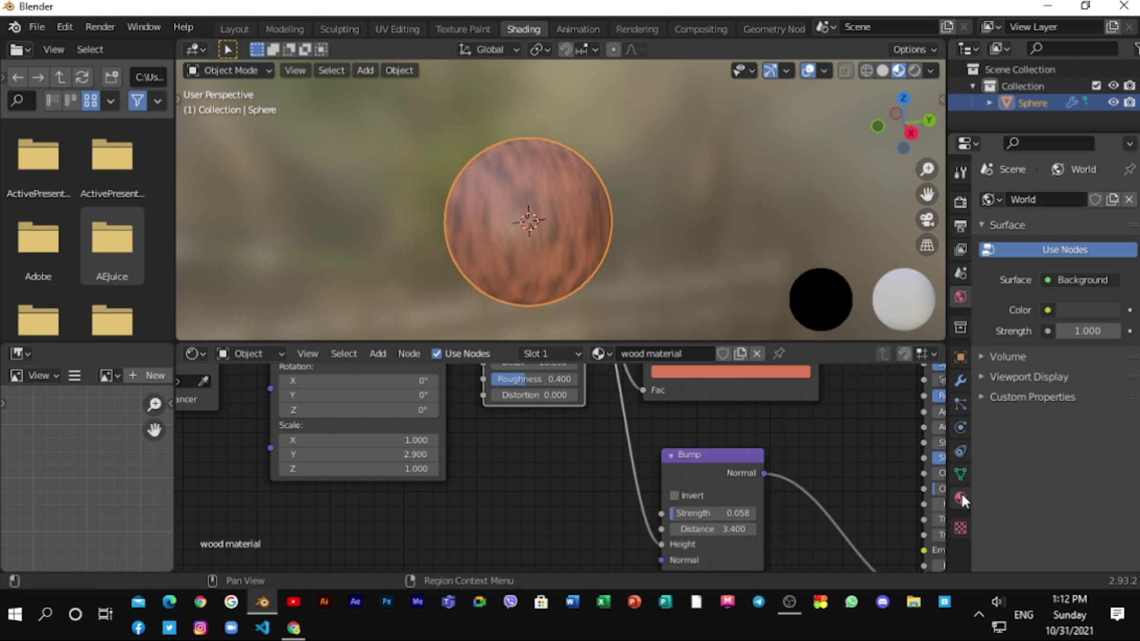
Step: Switch to the Layout workspace and view the sphere in Material Preview
{"action": "left_click", "coordinate": [238, 29]}
{"action": "scroll", "coordinate": [682, 301], "scroll_direction": "down", "scroll_amount": 4}
{"action": "middle_click_drag", "start_coordinate": [682, 301], "coordinate": [677, 312]}
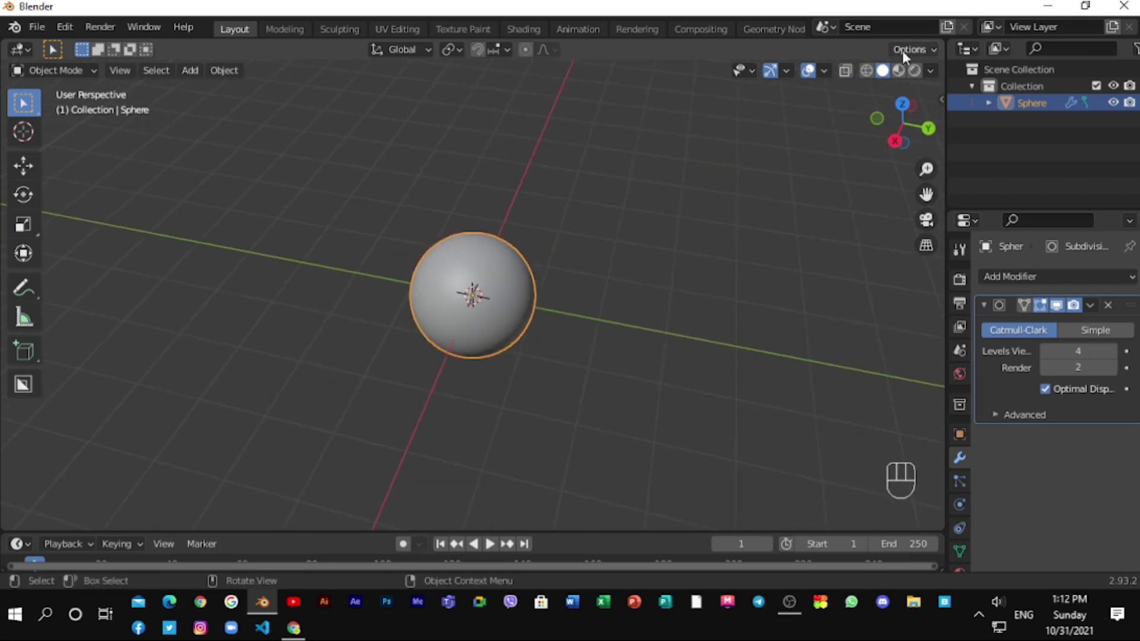
{"action": "left_click", "coordinate": [898, 70]}
{"action": "scroll", "coordinate": [668, 204], "scroll_direction": "up", "scroll_amount": 6}
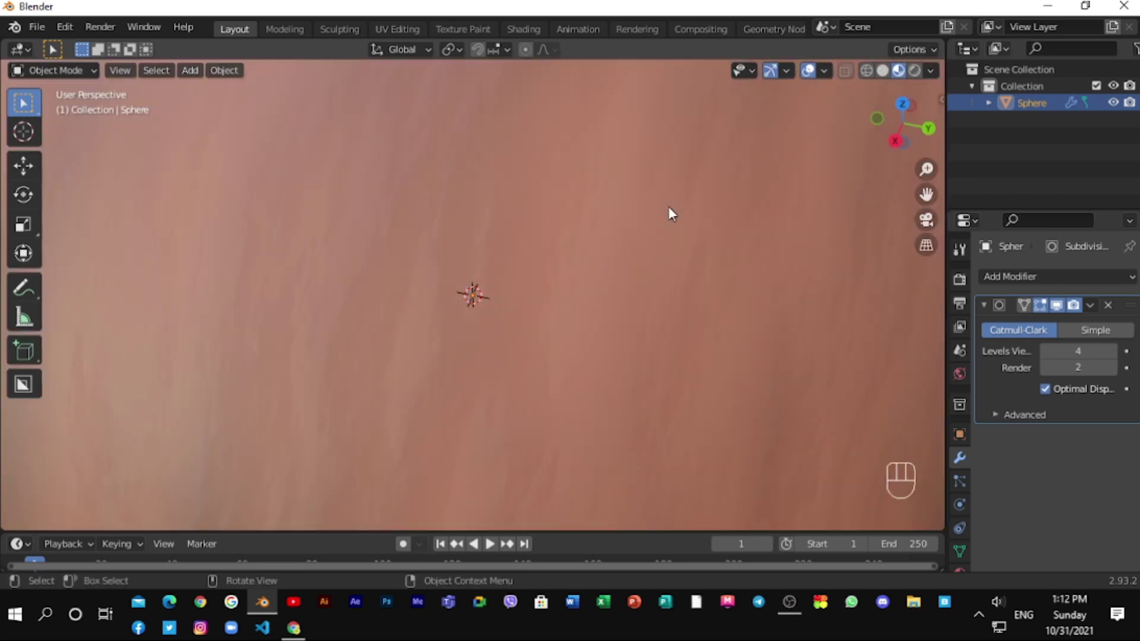
{"action": "scroll", "coordinate": [668, 206], "scroll_direction": "down", "scroll_amount": 5}
{"action": "middle_click_drag", "start_coordinate": [754, 186], "coordinate": [797, 303]}
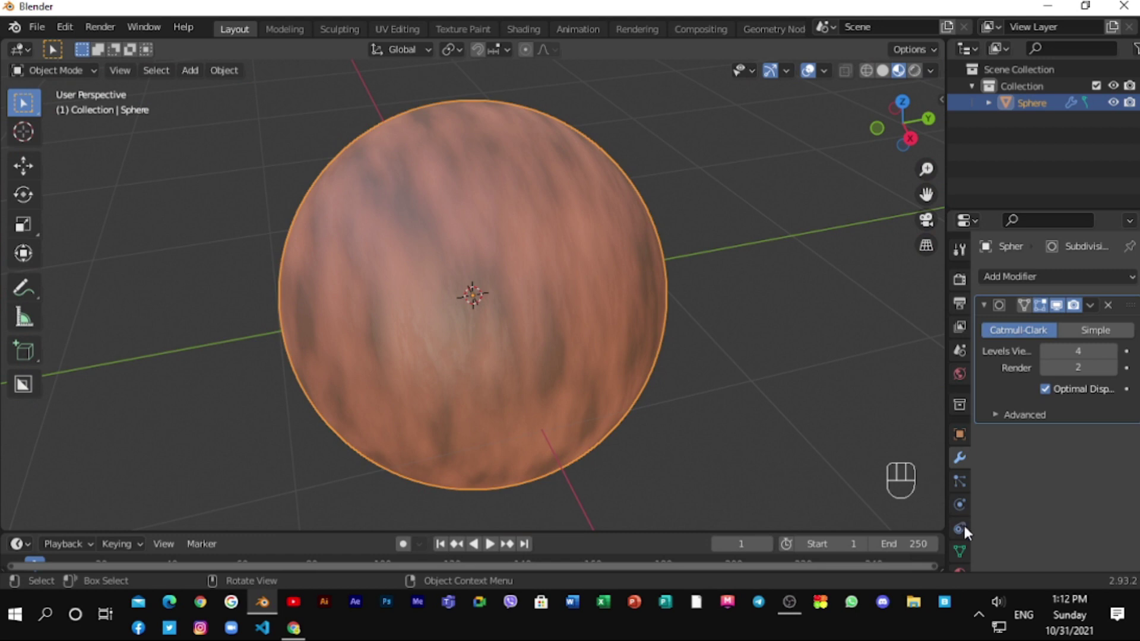
{"action": "scroll", "coordinate": [964, 528], "scroll_direction": "down", "scroll_amount": 2}
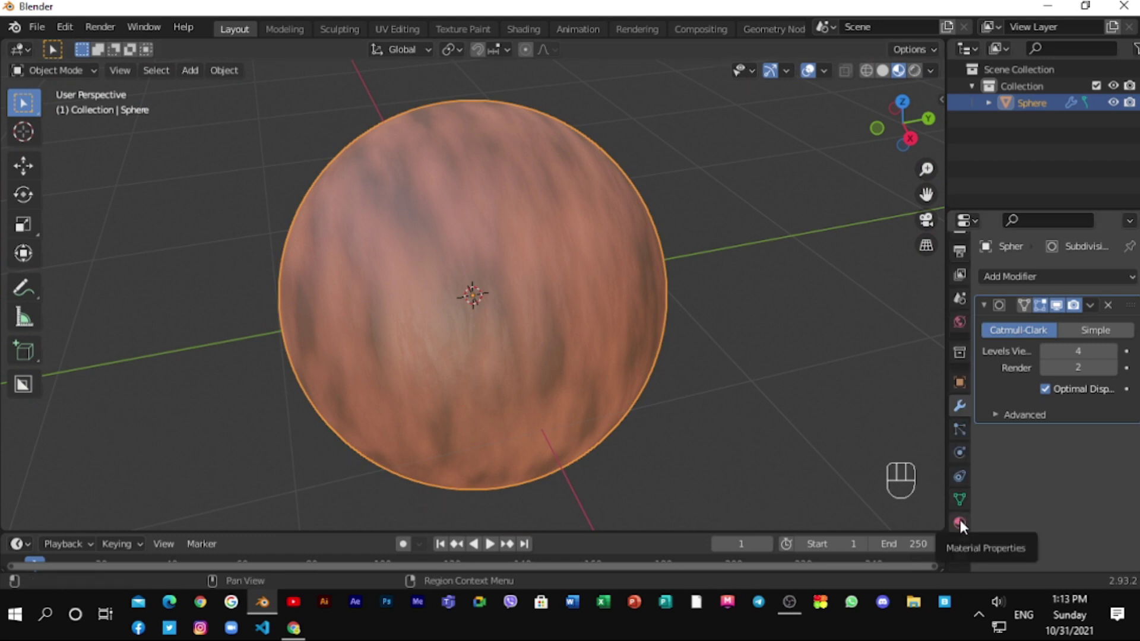
Step: Show the sphere's Material Properties, scrolled down to the wood material's Settings
{"action": "left_click", "coordinate": [959, 523]}
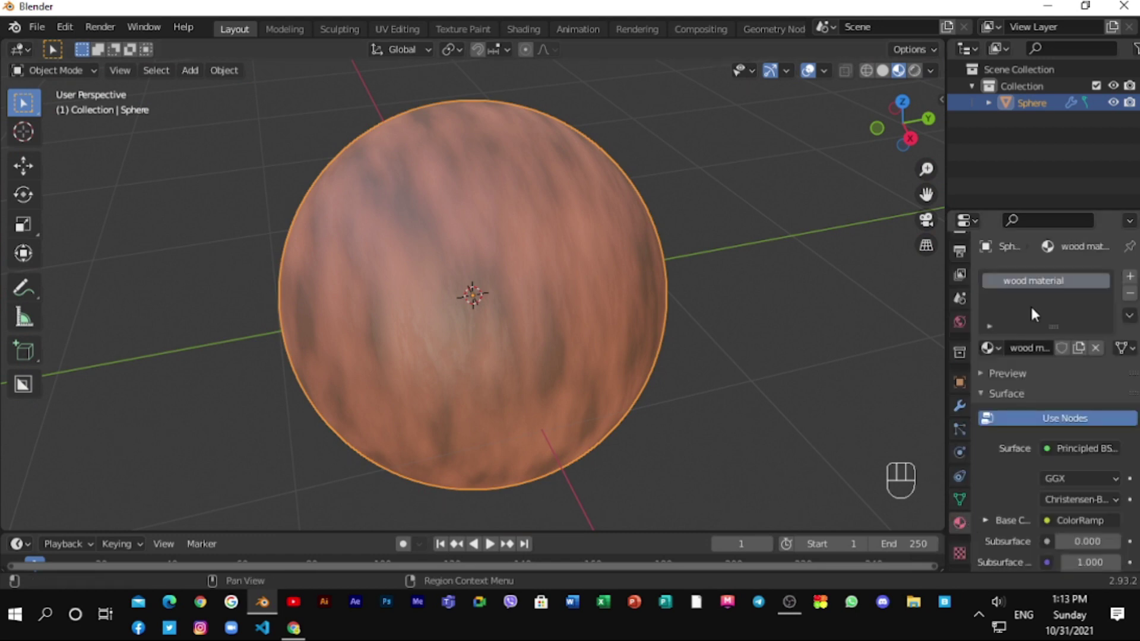
{"action": "scroll", "coordinate": [1067, 439], "scroll_direction": "down", "scroll_amount": 3}
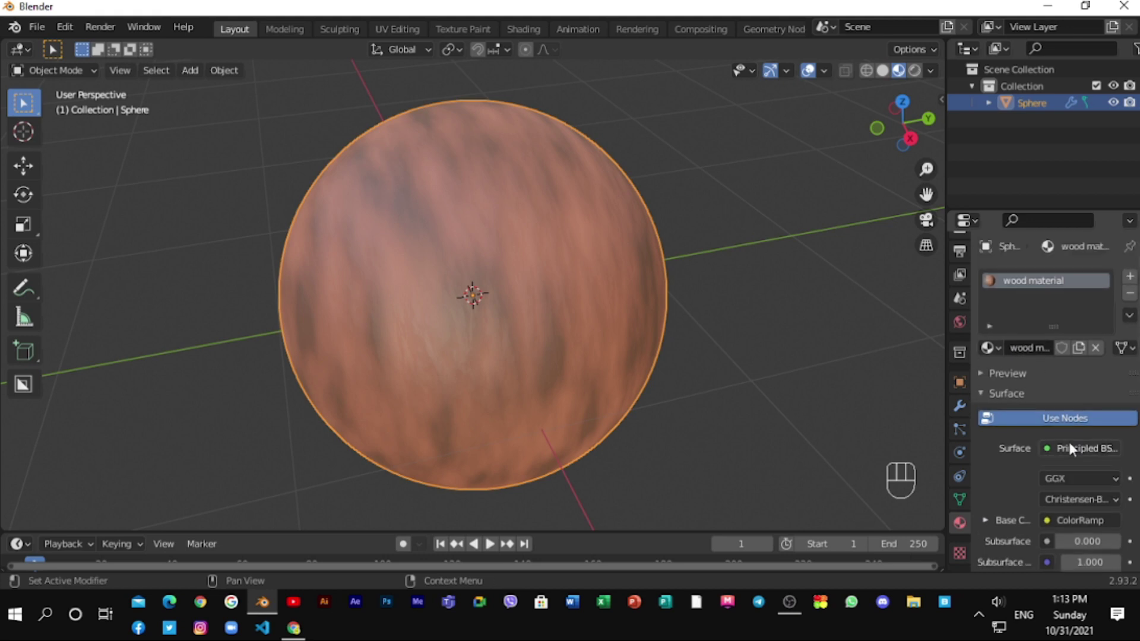
{"action": "scroll", "coordinate": [1068, 440], "scroll_direction": "down", "scroll_amount": 4}
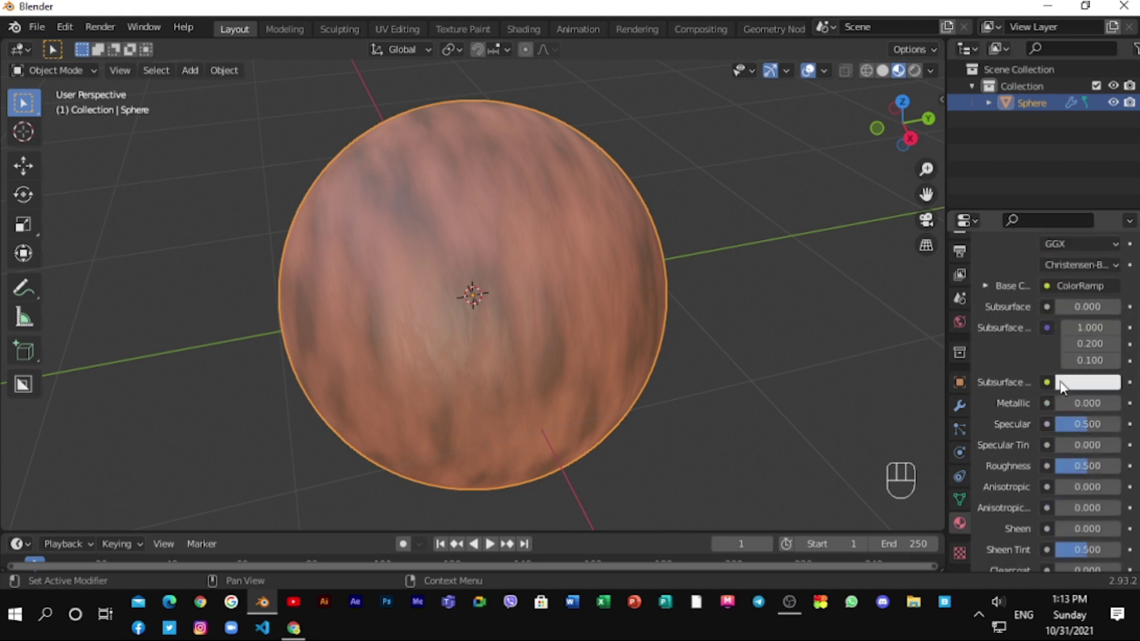
{"action": "scroll", "coordinate": [1059, 381], "scroll_direction": "down", "scroll_amount": 10}
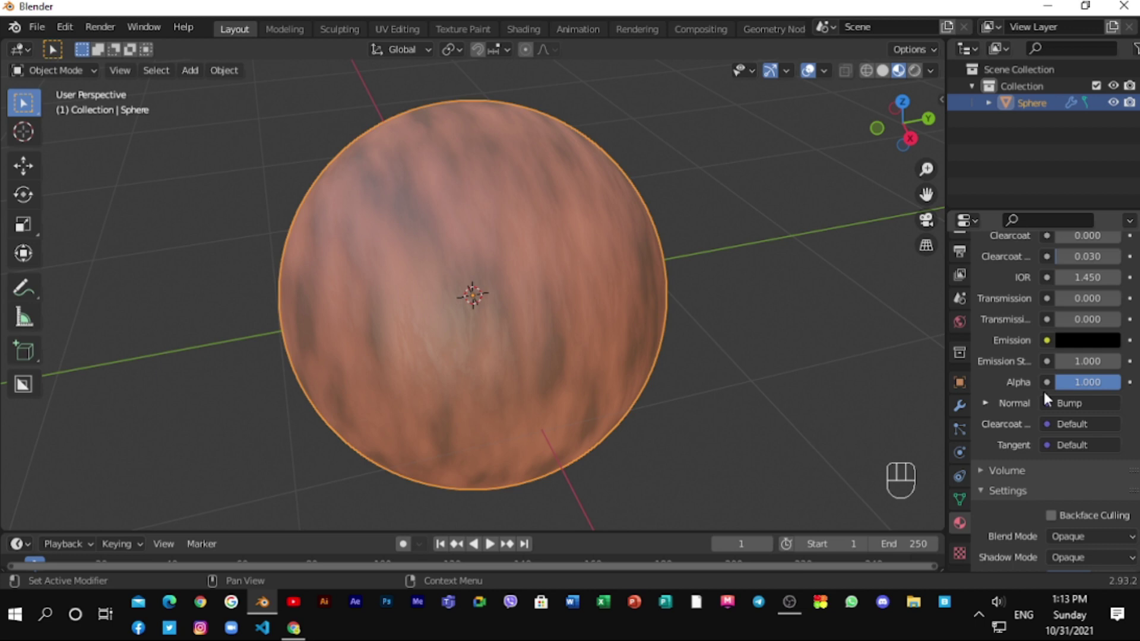
{"action": "scroll", "coordinate": [1047, 350], "scroll_direction": "down", "scroll_amount": 5}
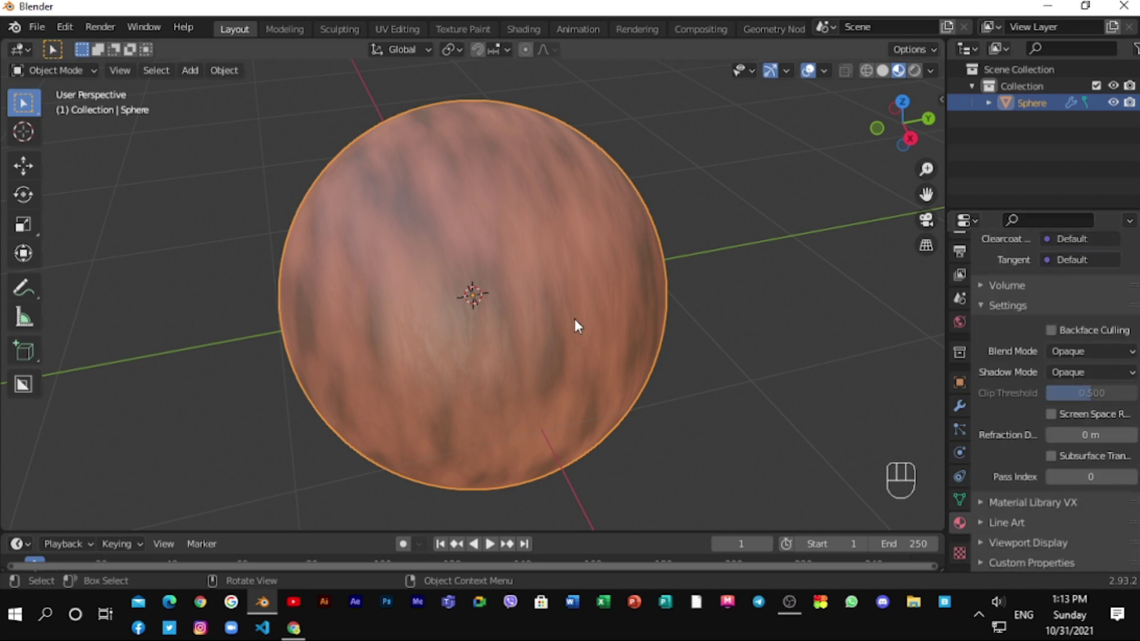
Step: Open Preferences at Add-ons and search 'material' to find the Material Library add-on
{"action": "left_click", "coordinate": [72, 25]}
{"action": "left_click", "coordinate": [105, 267]}
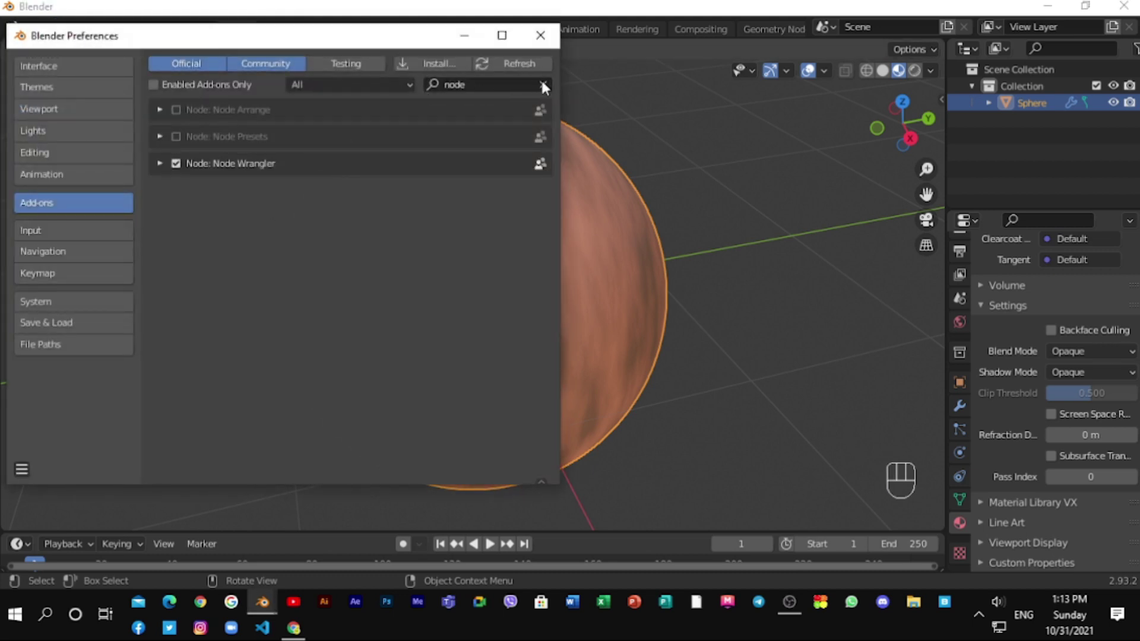
{"action": "left_click", "coordinate": [542, 84]}
{"action": "left_click", "coordinate": [526, 85]}
{"action": "type", "text": "ma"}
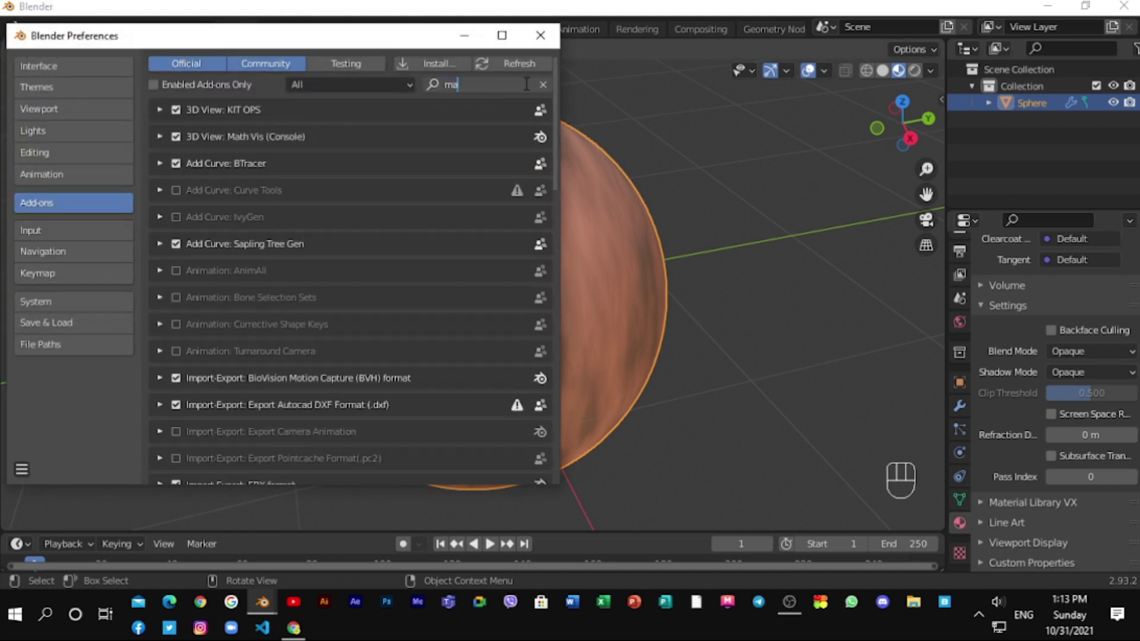
{"action": "type", "text": "terial"}
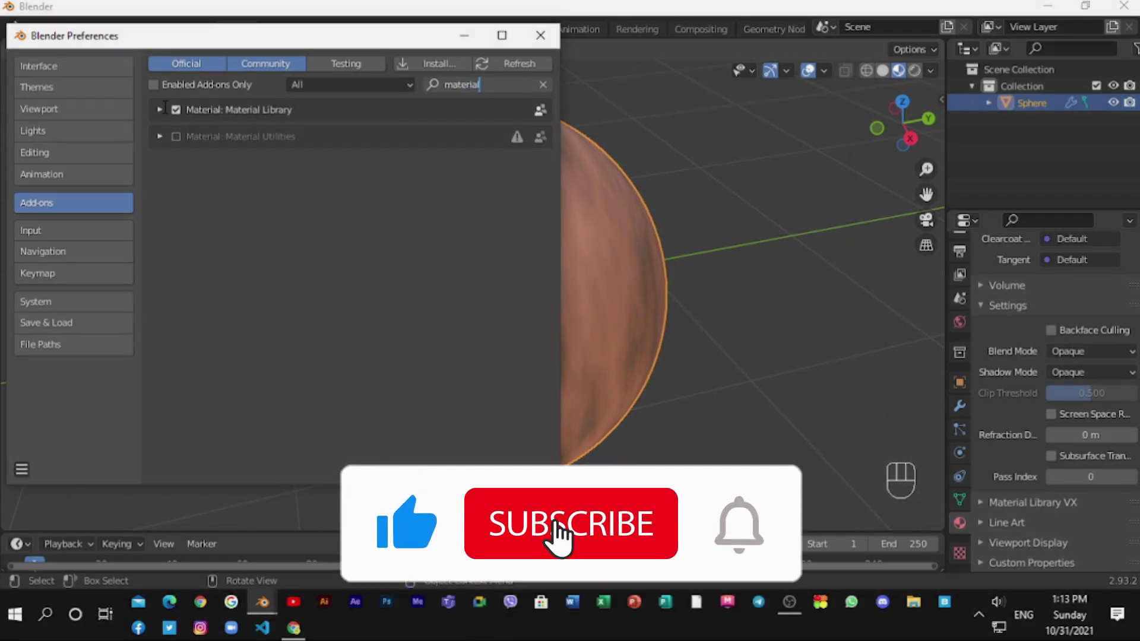
Step: Close Preferences and expand the Material Library VX panel, checking its library list
{"action": "left_click", "coordinate": [537, 45]}
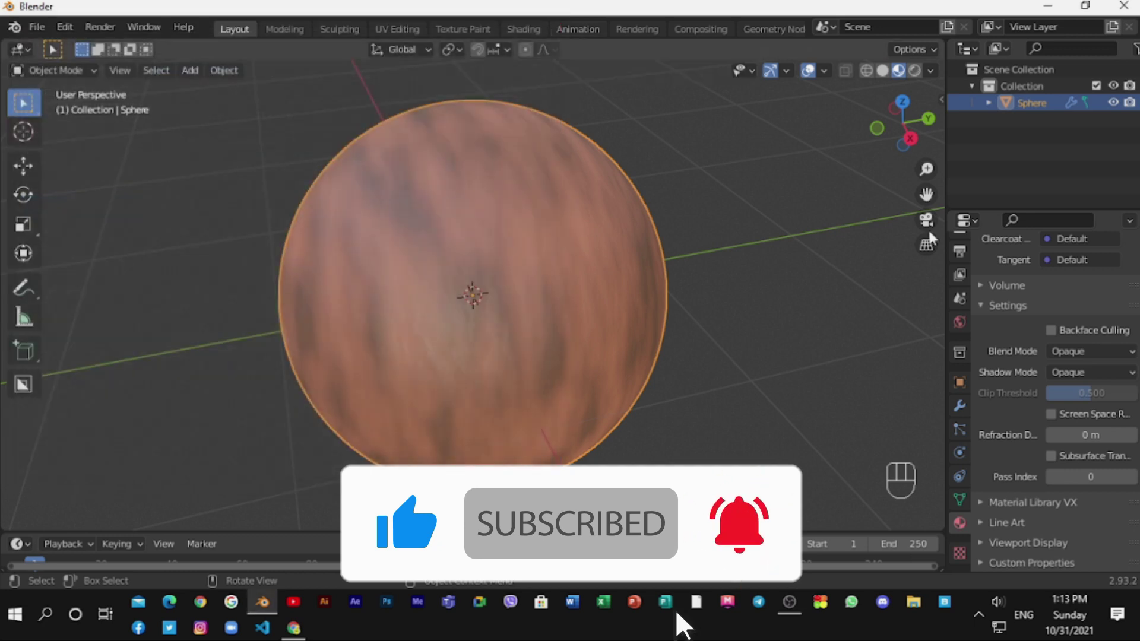
{"action": "scroll", "coordinate": [1048, 348], "scroll_direction": "up", "scroll_amount": 1}
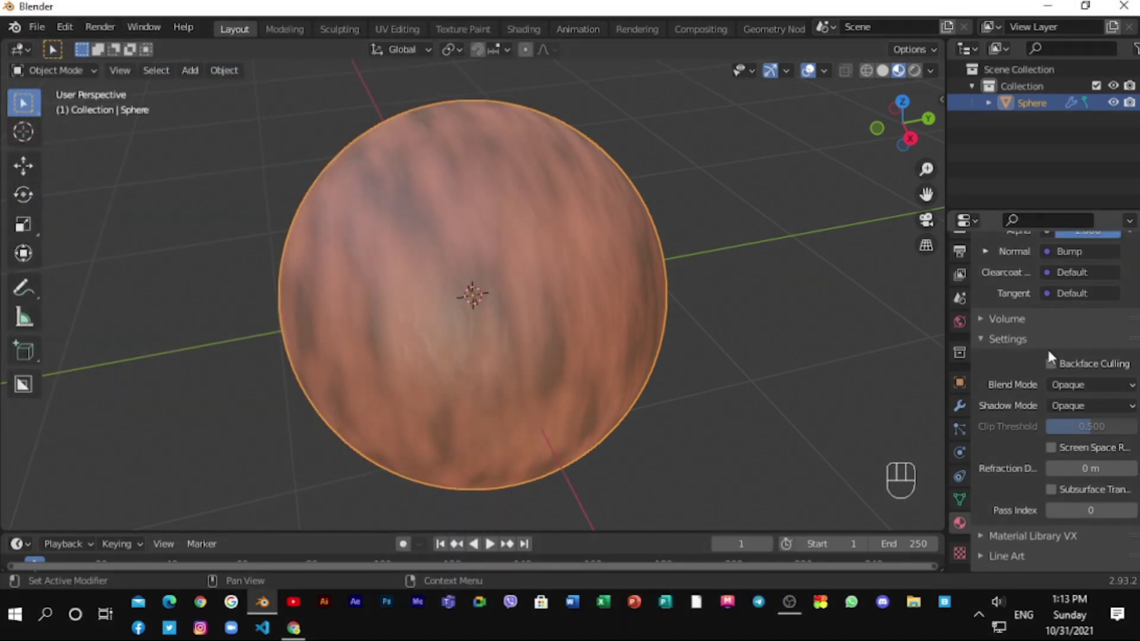
{"action": "scroll", "coordinate": [1046, 345], "scroll_direction": "down", "scroll_amount": 1}
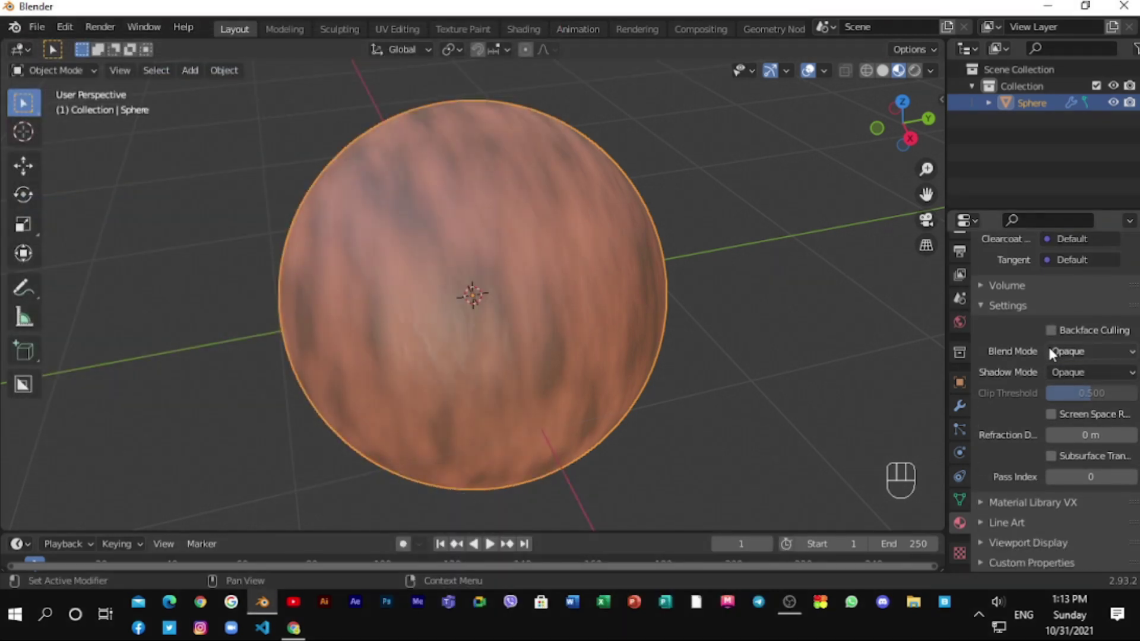
{"action": "left_click", "coordinate": [981, 502]}
{"action": "scroll", "coordinate": [1002, 486], "scroll_direction": "down", "scroll_amount": 5}
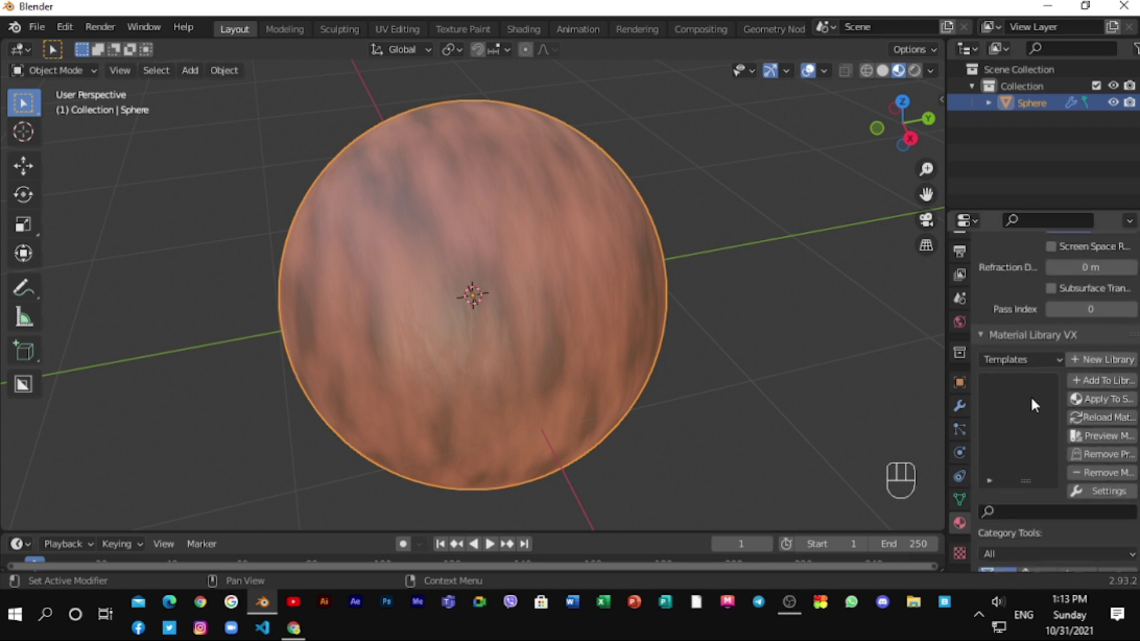
{"action": "left_click", "coordinate": [1055, 359]}
{"action": "left_click", "coordinate": [1058, 395]}
Step: Add a new Material Library VX library and name it 'material collection 2'
{"action": "left_click", "coordinate": [1100, 359]}
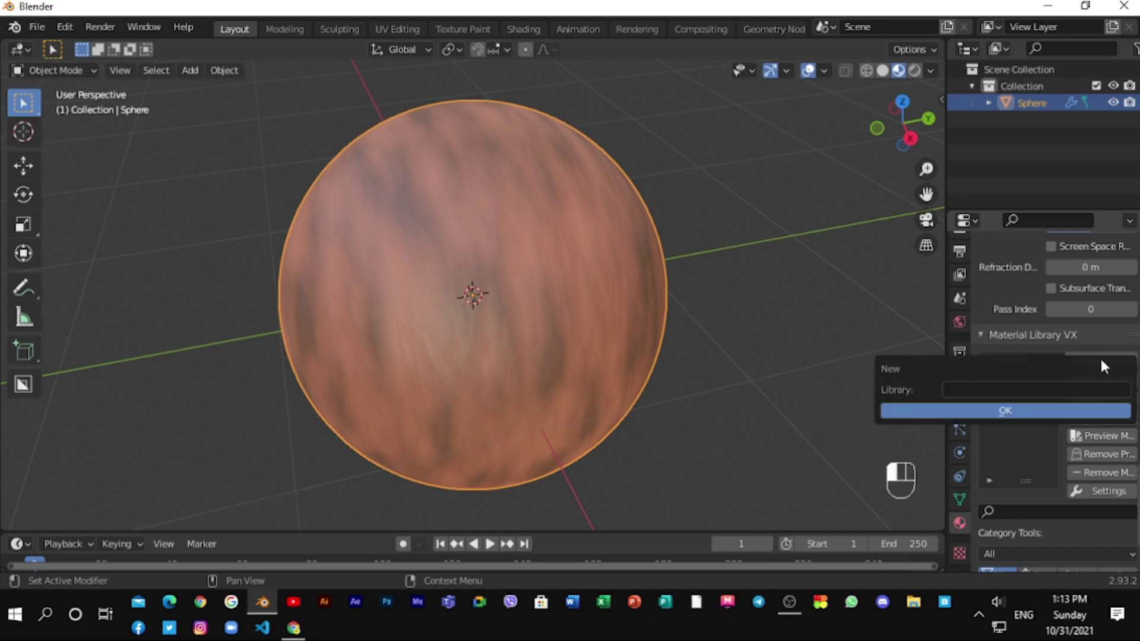
{"action": "left_click", "coordinate": [1017, 389]}
{"action": "type", "text": "m"}
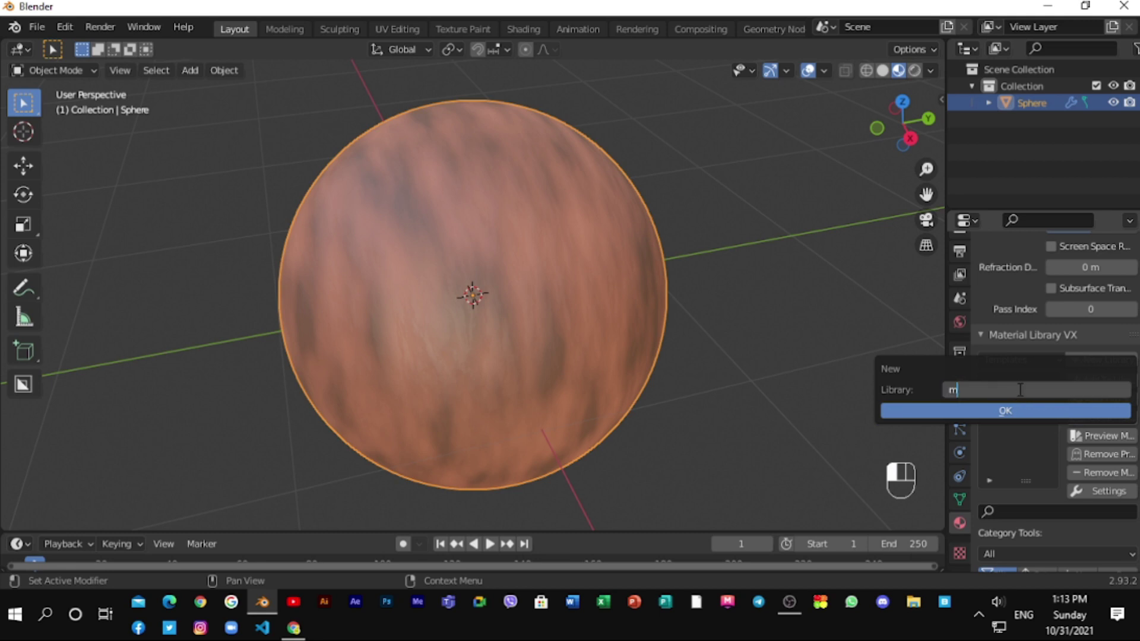
{"action": "type", "text": "aterial collection 2"}
{"action": "left_click", "coordinate": [990, 410]}
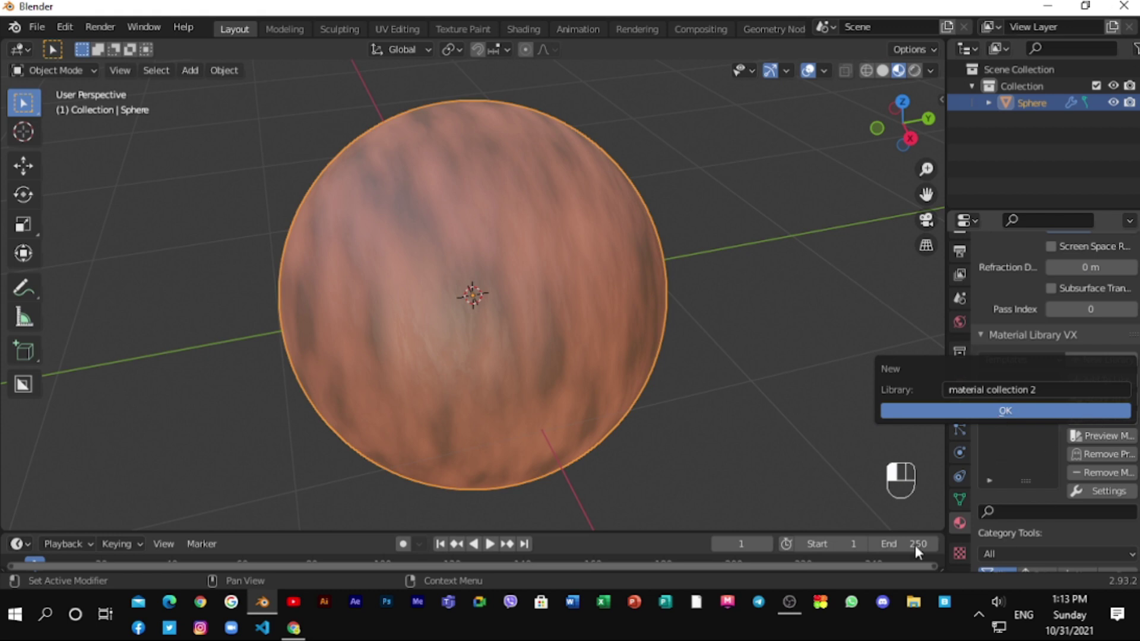
{"action": "left_click", "coordinate": [1036, 412]}
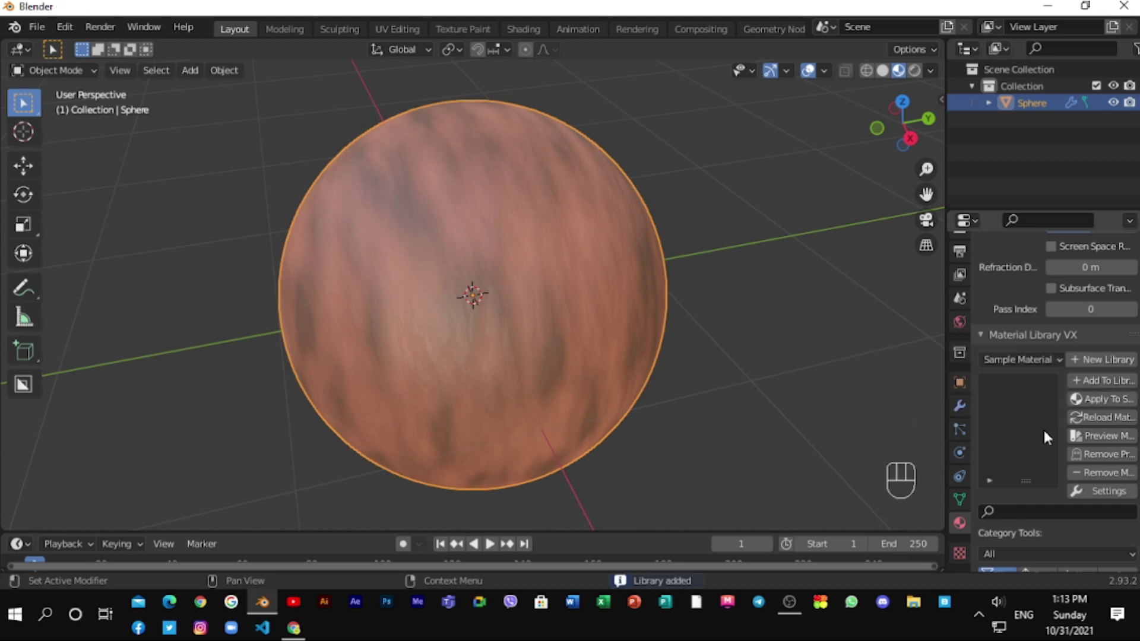
Step: Switch to Material Collection 2, select Material, and try Add To Library, which asks to save first
{"action": "left_click", "coordinate": [1055, 359]}
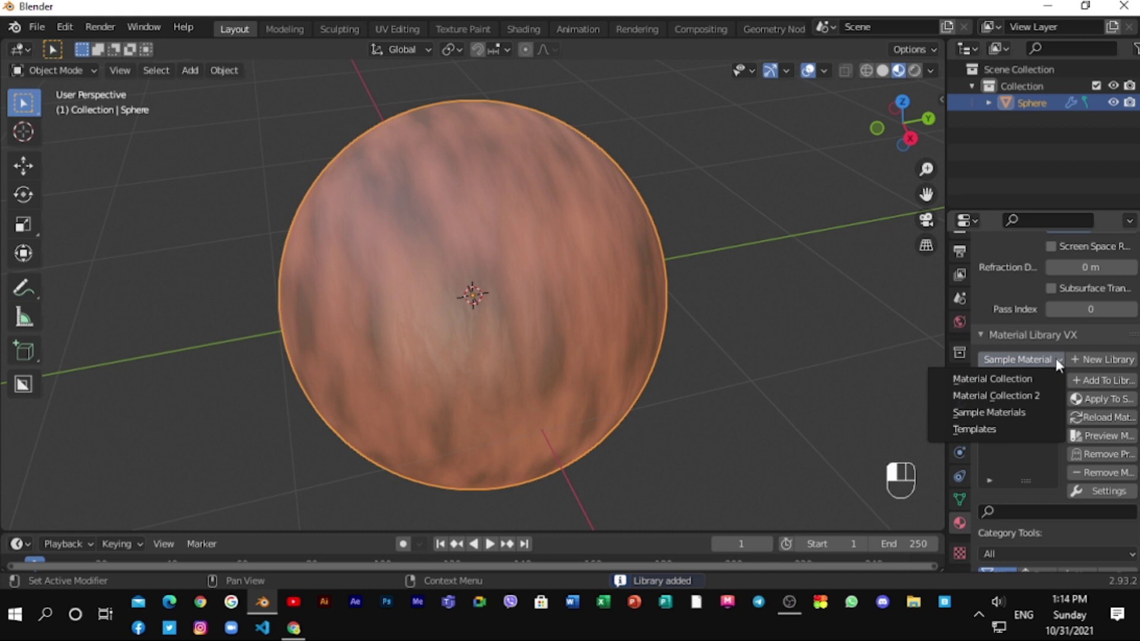
{"action": "left_click", "coordinate": [1019, 396]}
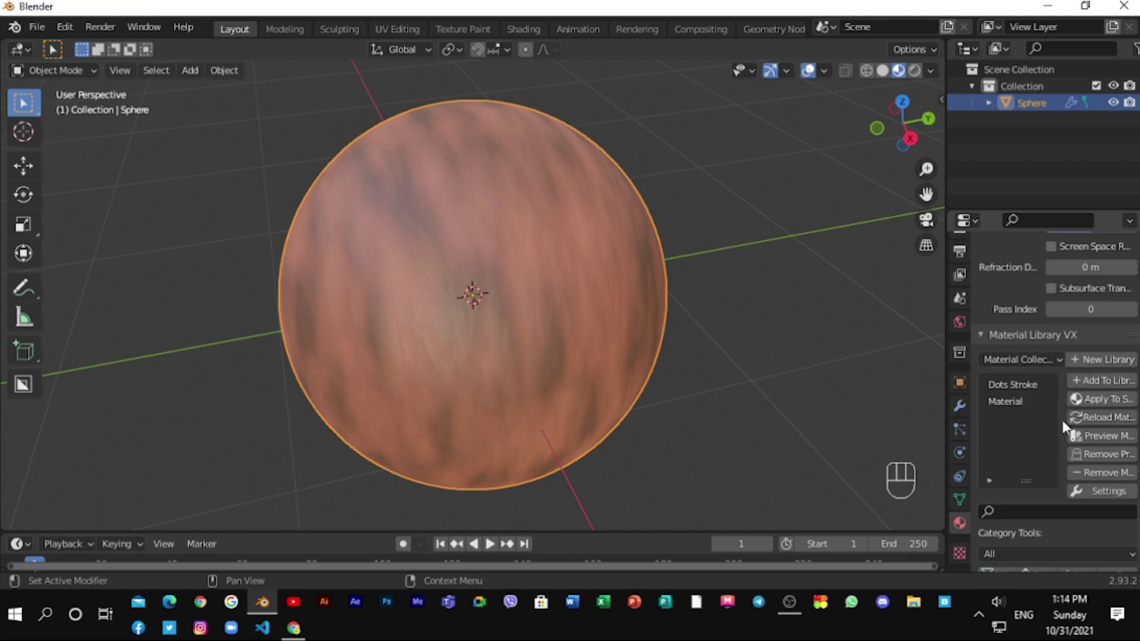
{"action": "left_click", "coordinate": [1016, 401]}
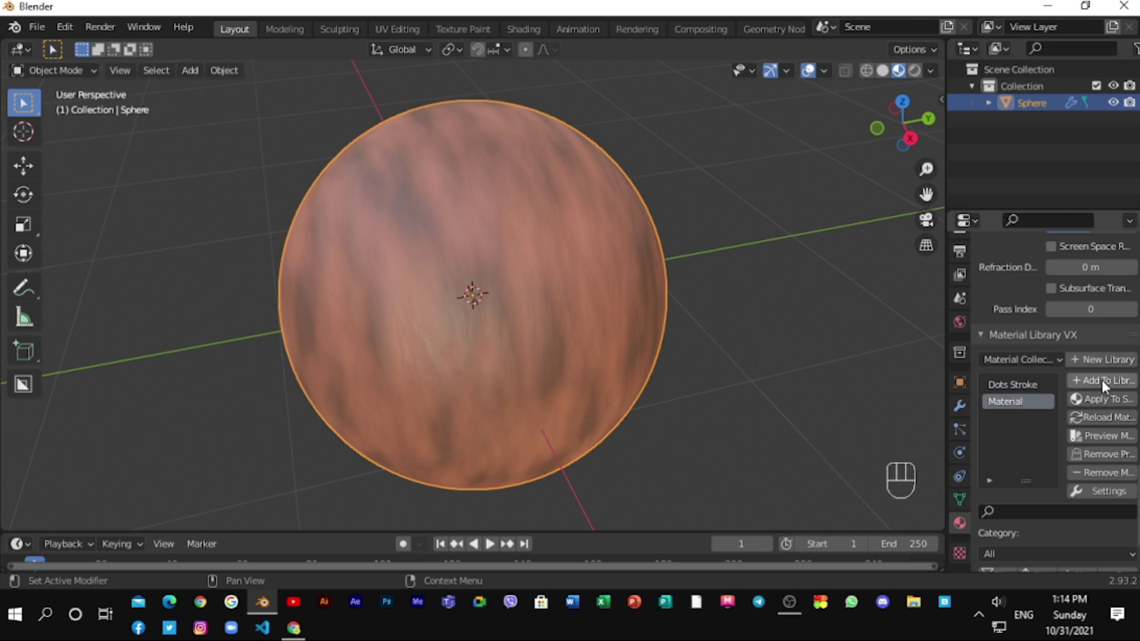
{"action": "scroll", "coordinate": [1049, 392], "scroll_direction": "up", "scroll_amount": 5}
{"action": "scroll", "coordinate": [1049, 392], "scroll_direction": "down", "scroll_amount": 5}
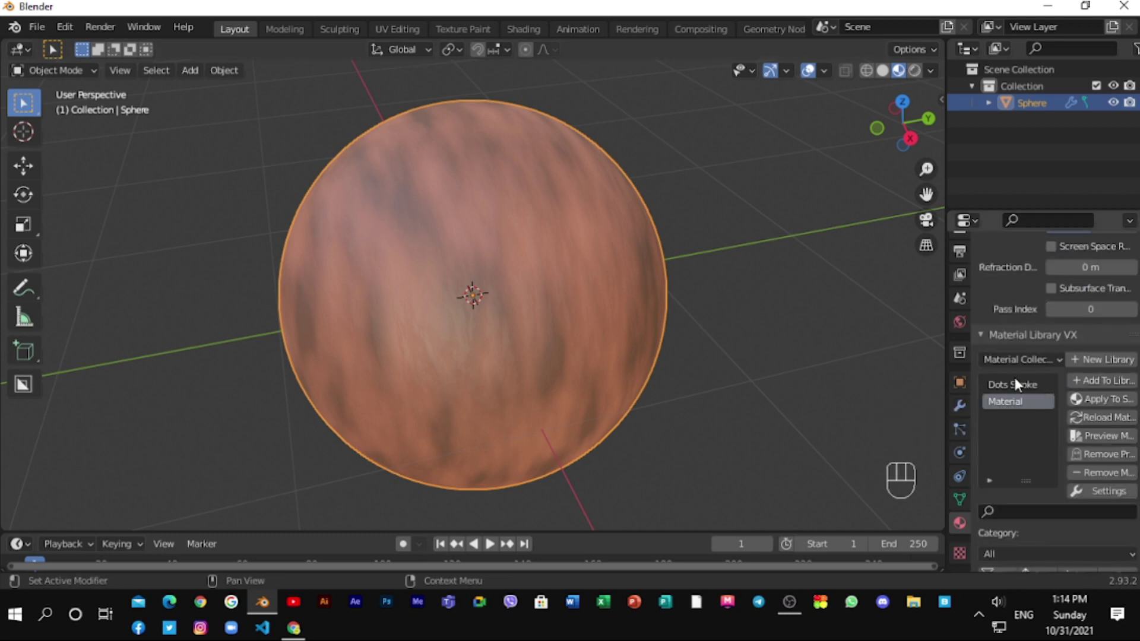
{"action": "left_click", "coordinate": [1107, 382]}
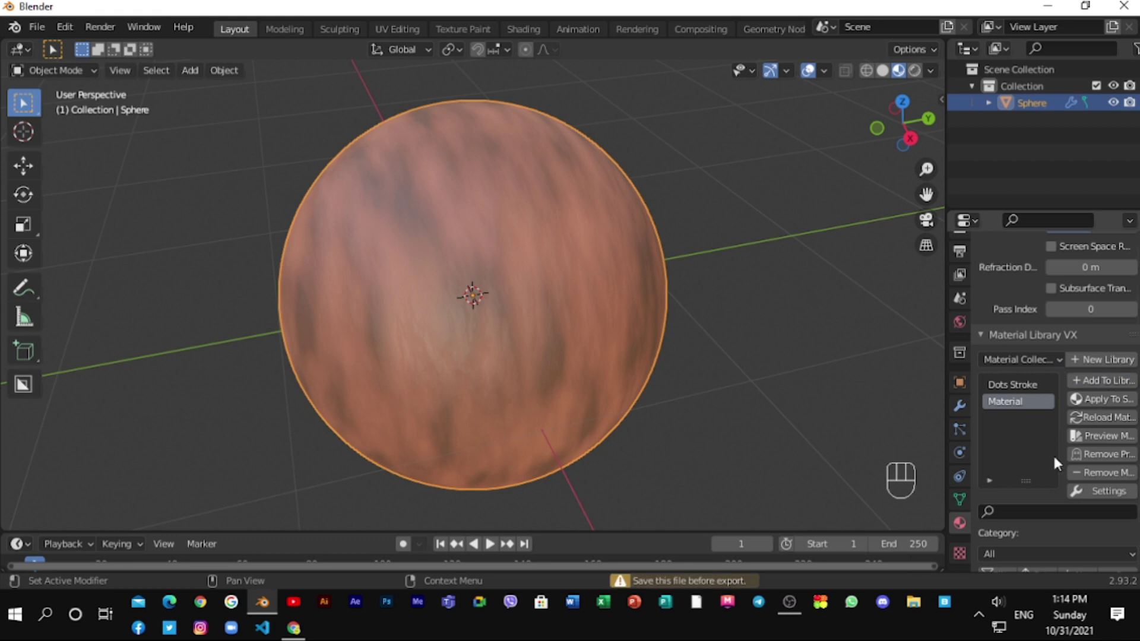
Step: Save the file as 'wood material tutorial.blend' in Desktop > all files > blender > blender metirial videos
{"action": "left_click", "coordinate": [37, 27]}
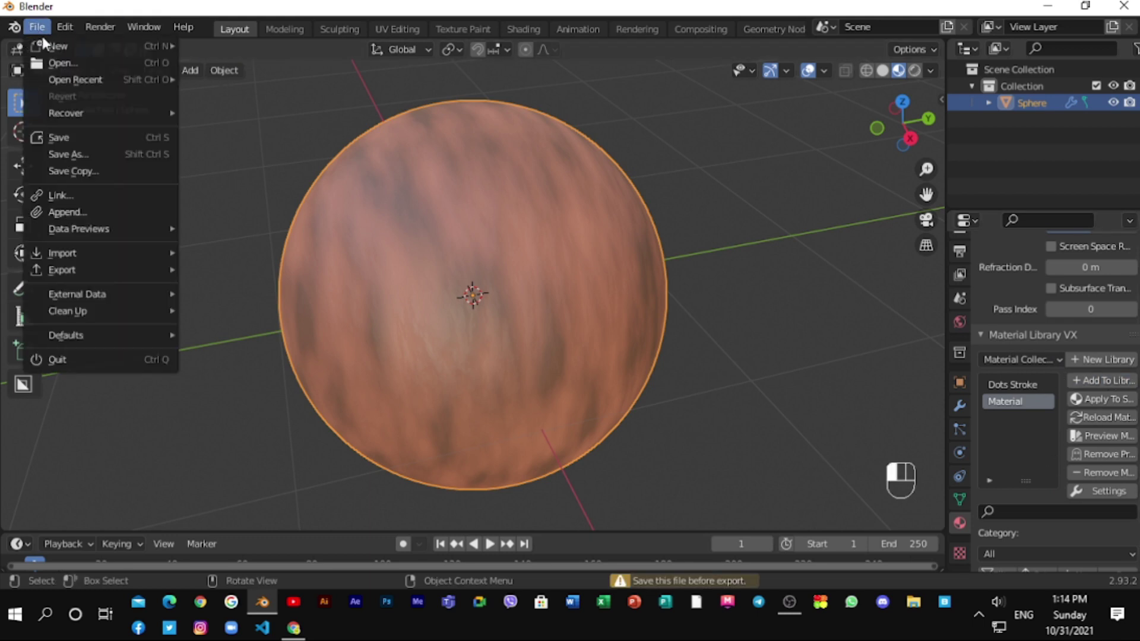
{"action": "left_click", "coordinate": [80, 154]}
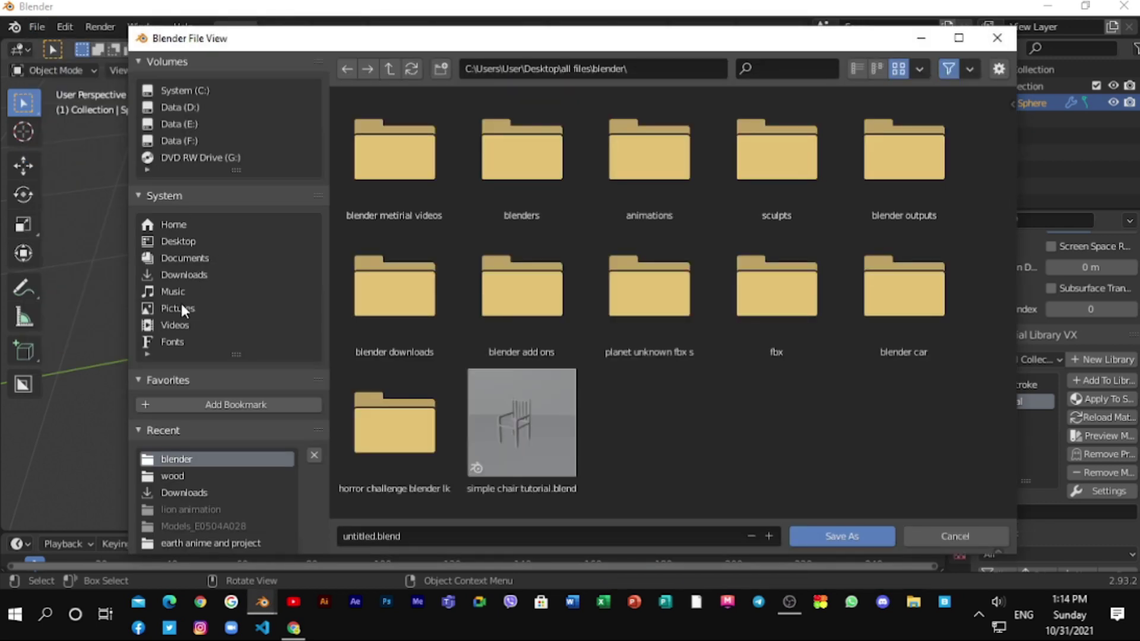
{"action": "left_click", "coordinate": [169, 241]}
{"action": "double_click", "coordinate": [403, 172]}
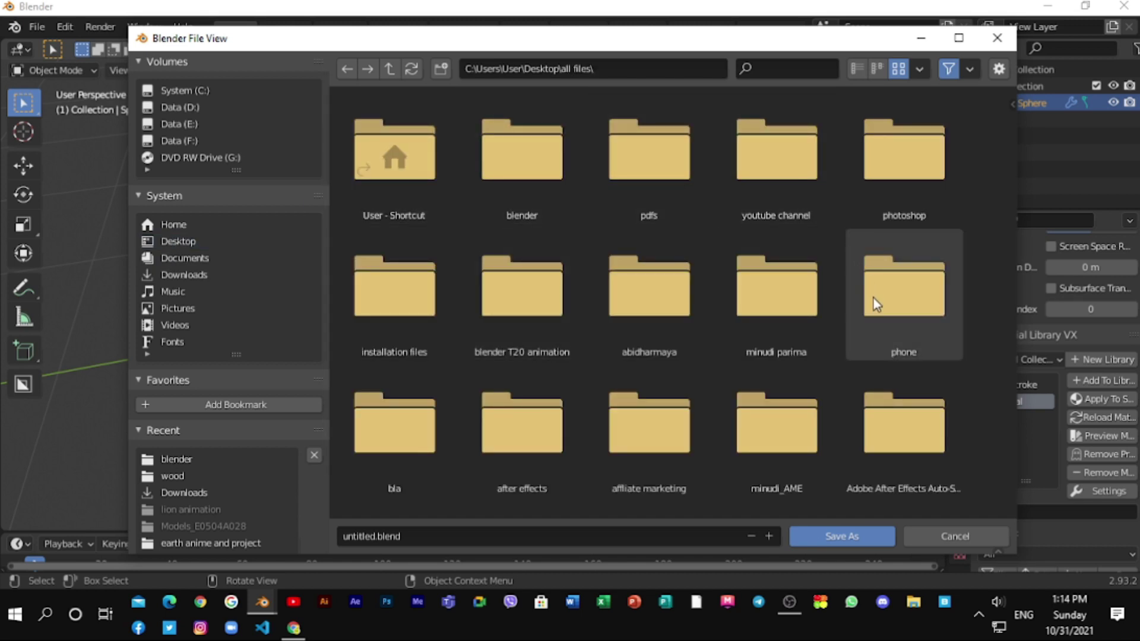
{"action": "scroll", "coordinate": [426, 341], "scroll_direction": "down", "scroll_amount": 1}
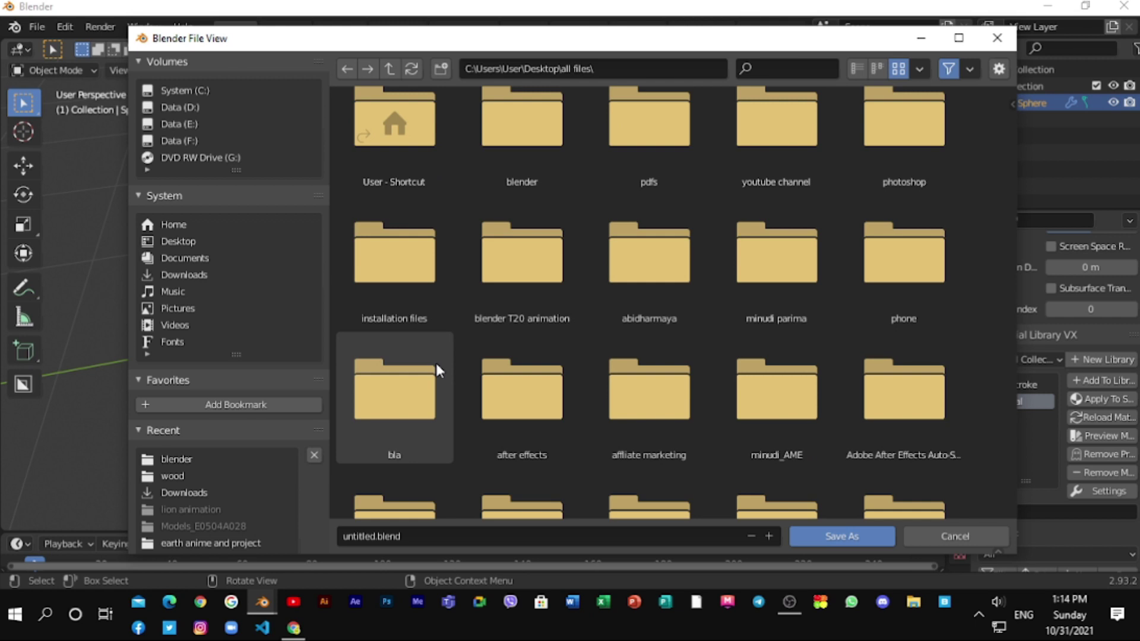
{"action": "scroll", "coordinate": [436, 362], "scroll_direction": "up", "scroll_amount": 1}
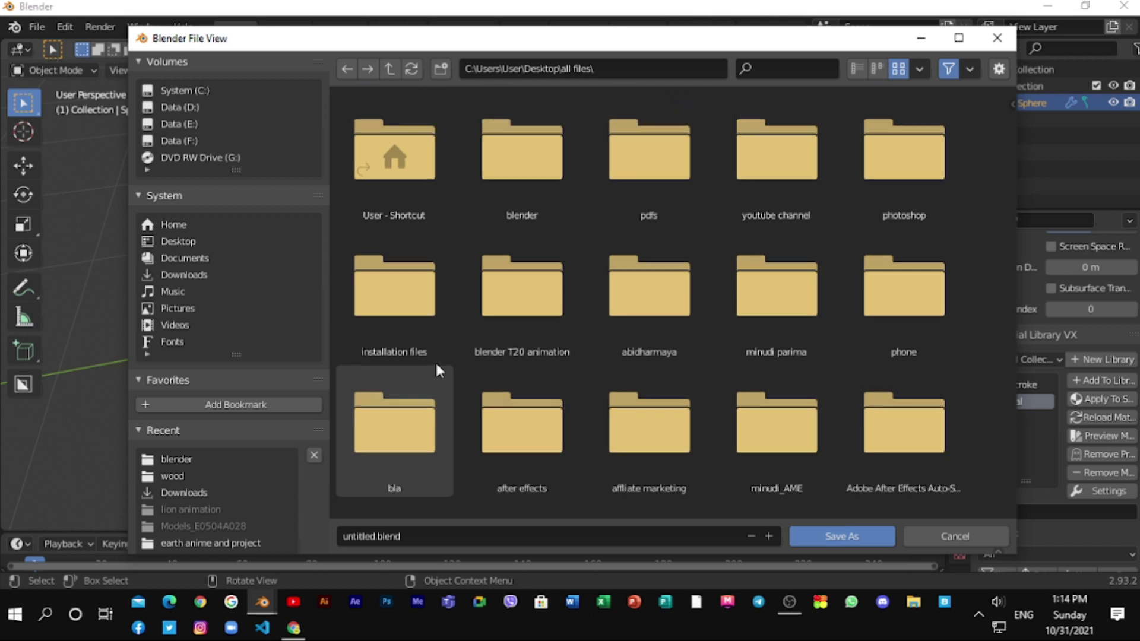
{"action": "double_click", "coordinate": [541, 151]}
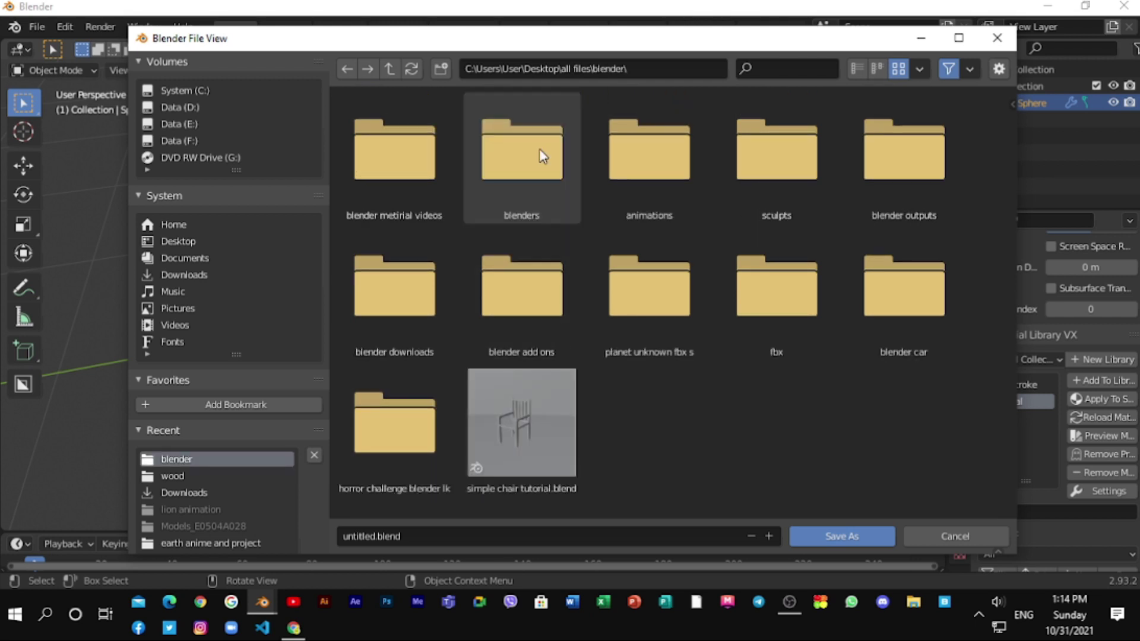
{"action": "double_click", "coordinate": [408, 177]}
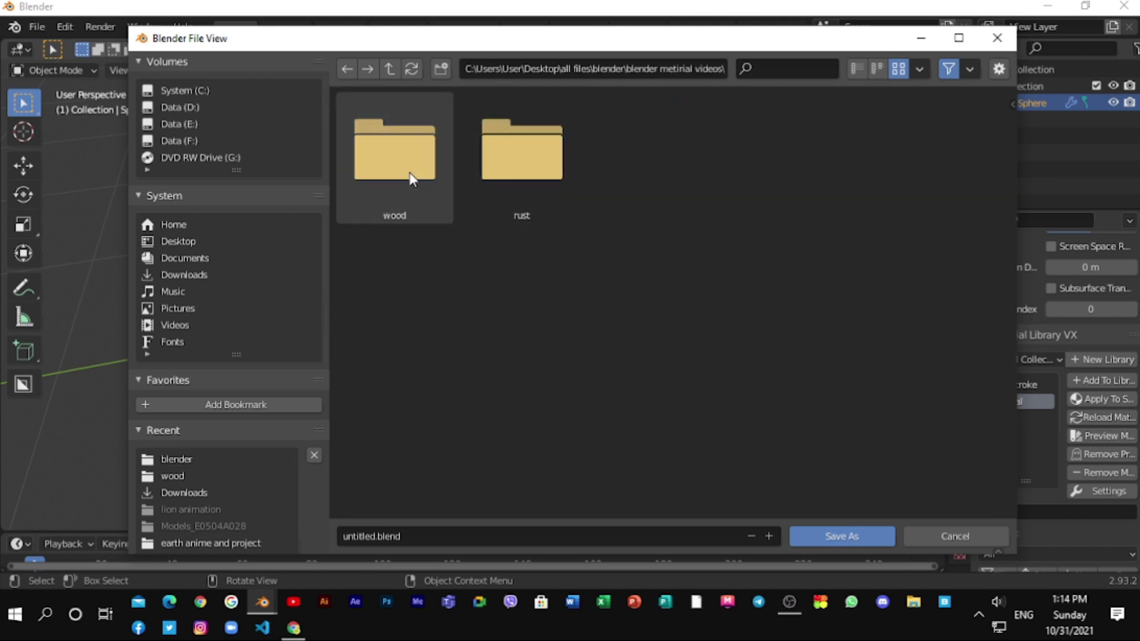
{"action": "left_click", "coordinate": [420, 537]}
{"action": "type", "text": "woo"}
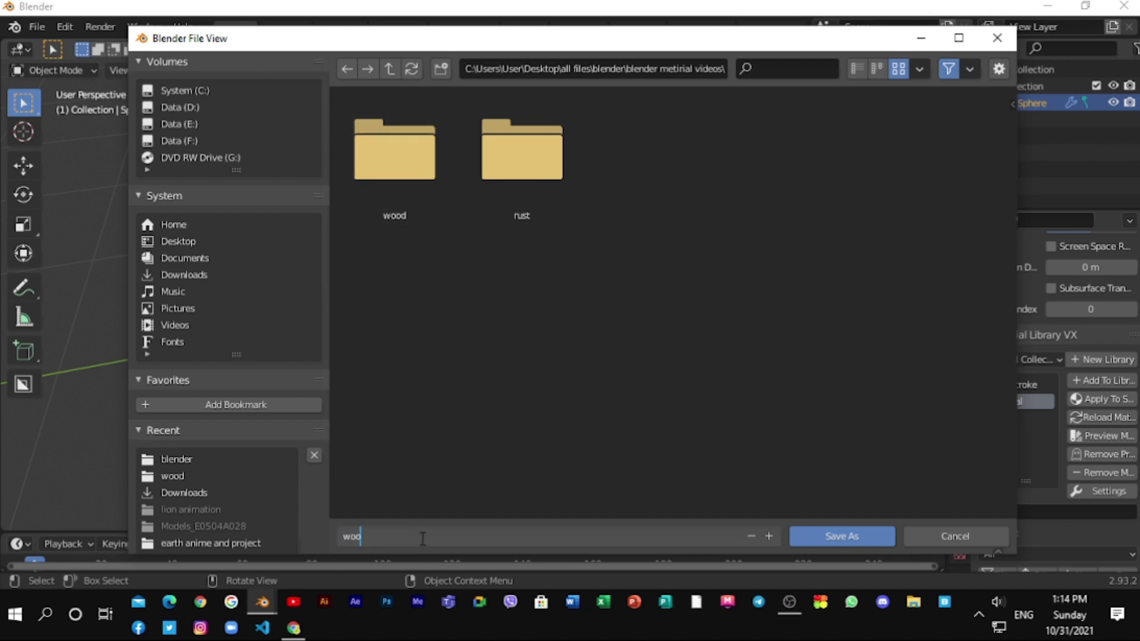
{"action": "type", "text": "d material tutorial"}
{"action": "key", "text": "Return"}
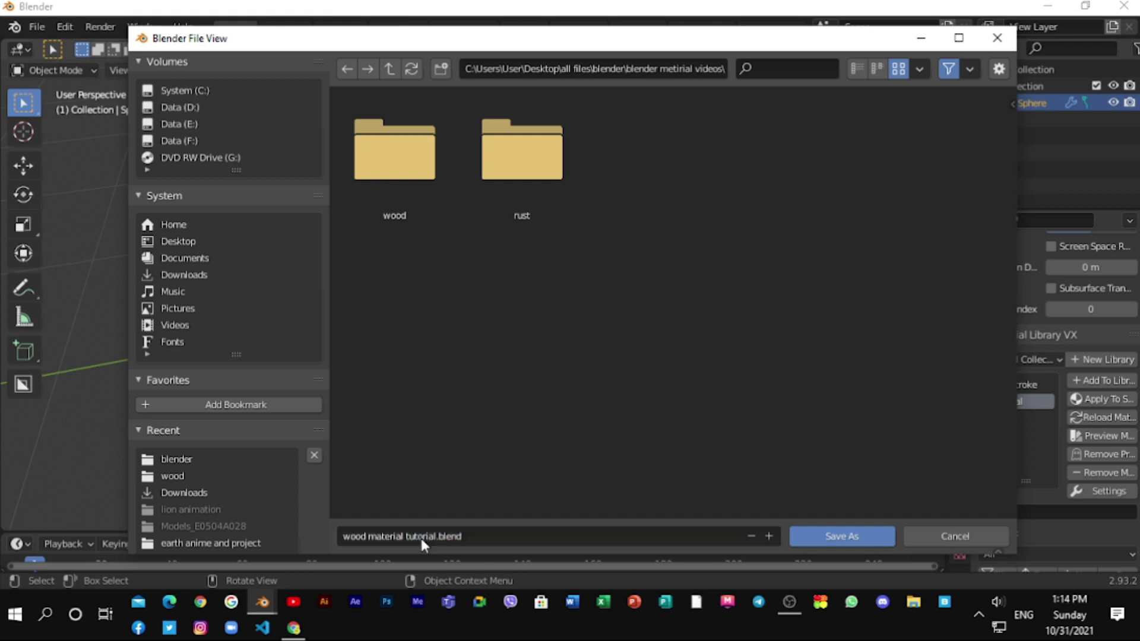
{"action": "left_click", "coordinate": [811, 533]}
Step: With the sphere facing front, remove the Dots Stroke entry from the material library
{"action": "scroll", "coordinate": [554, 322], "scroll_direction": "up", "scroll_amount": 4}
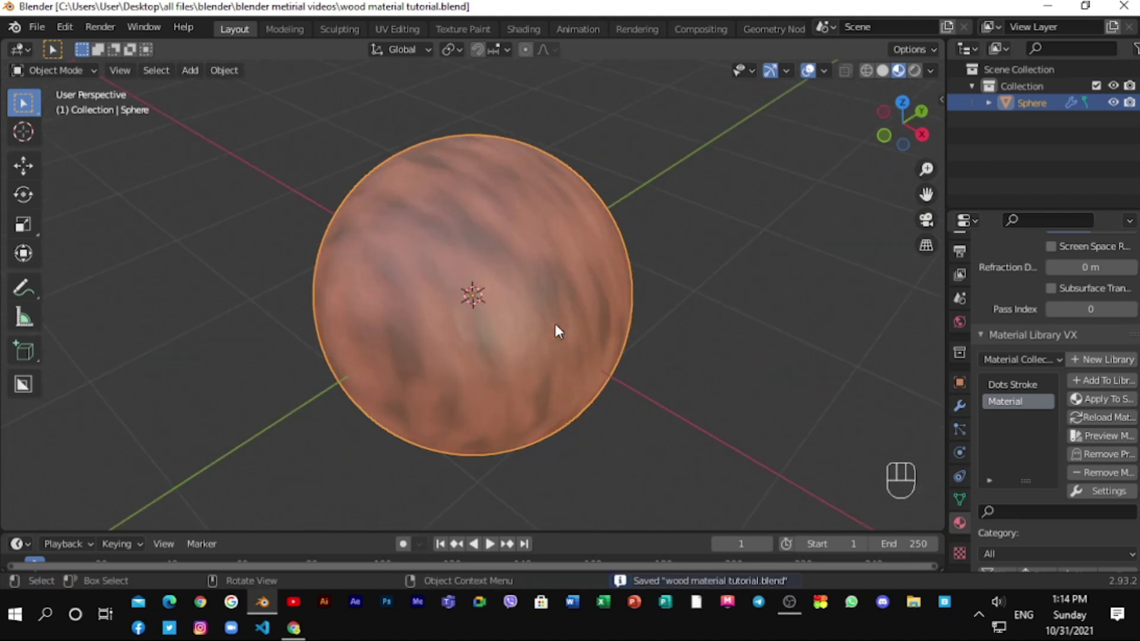
{"action": "middle_click_drag", "start_coordinate": [665, 334], "coordinate": [713, 346]}
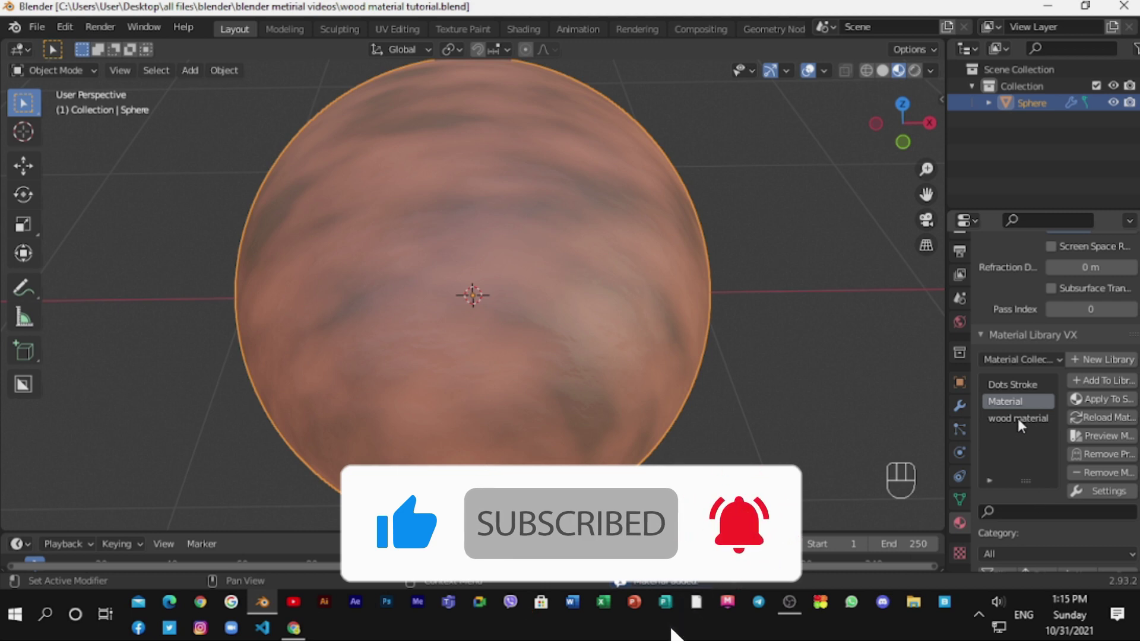
{"action": "left_click", "coordinate": [1010, 381]}
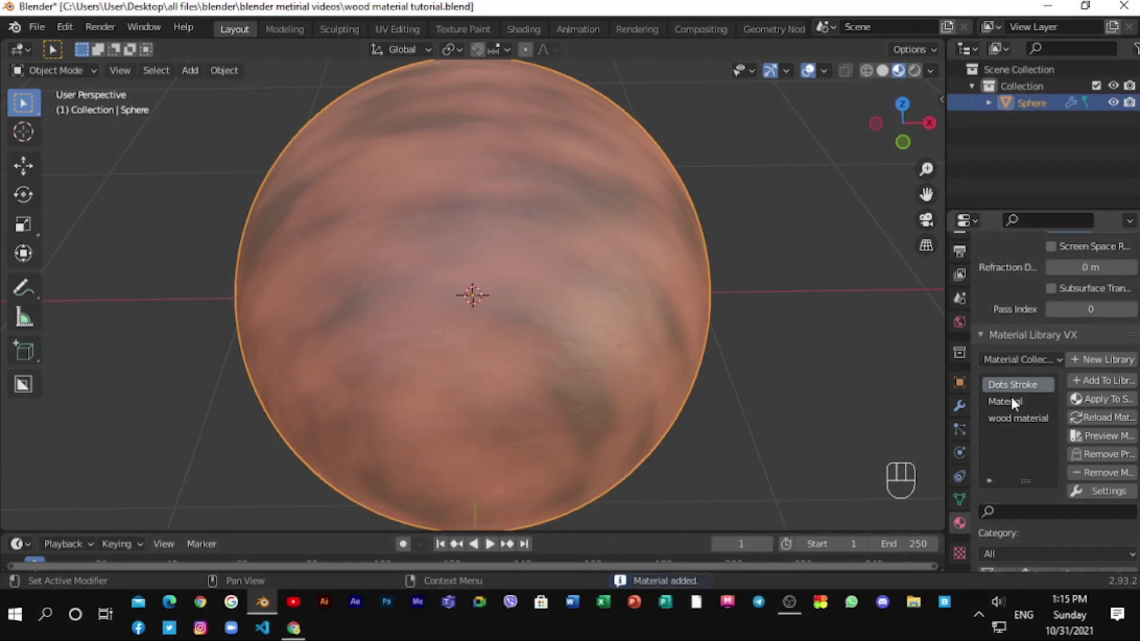
{"action": "left_click", "coordinate": [1010, 397]}
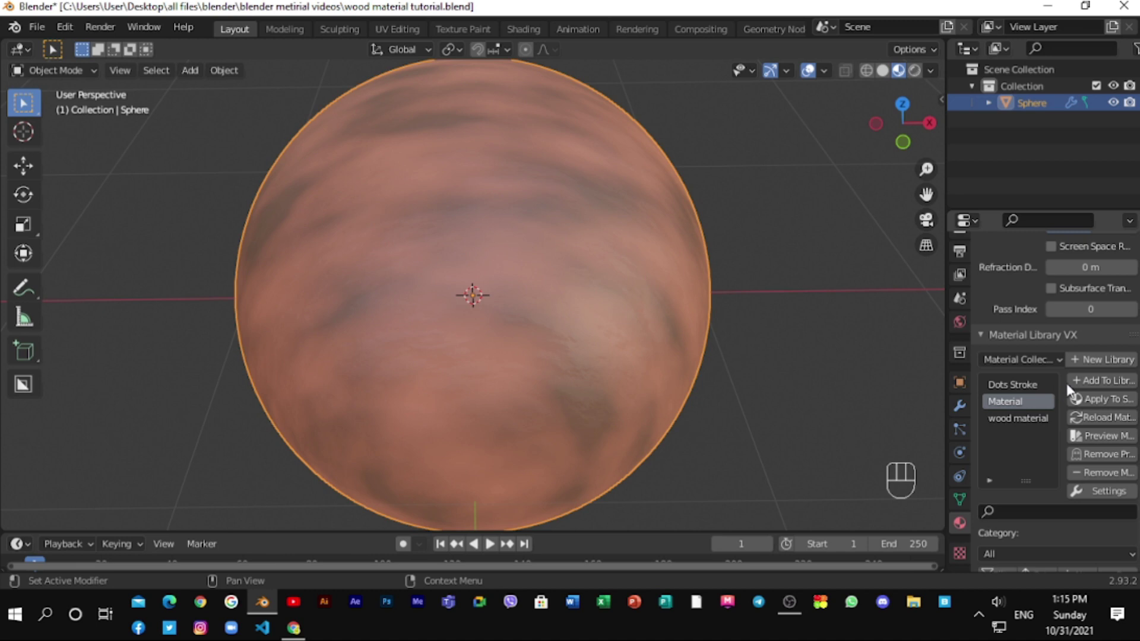
{"action": "key", "text": "Delete"}
{"action": "left_click", "coordinate": [1018, 387]}
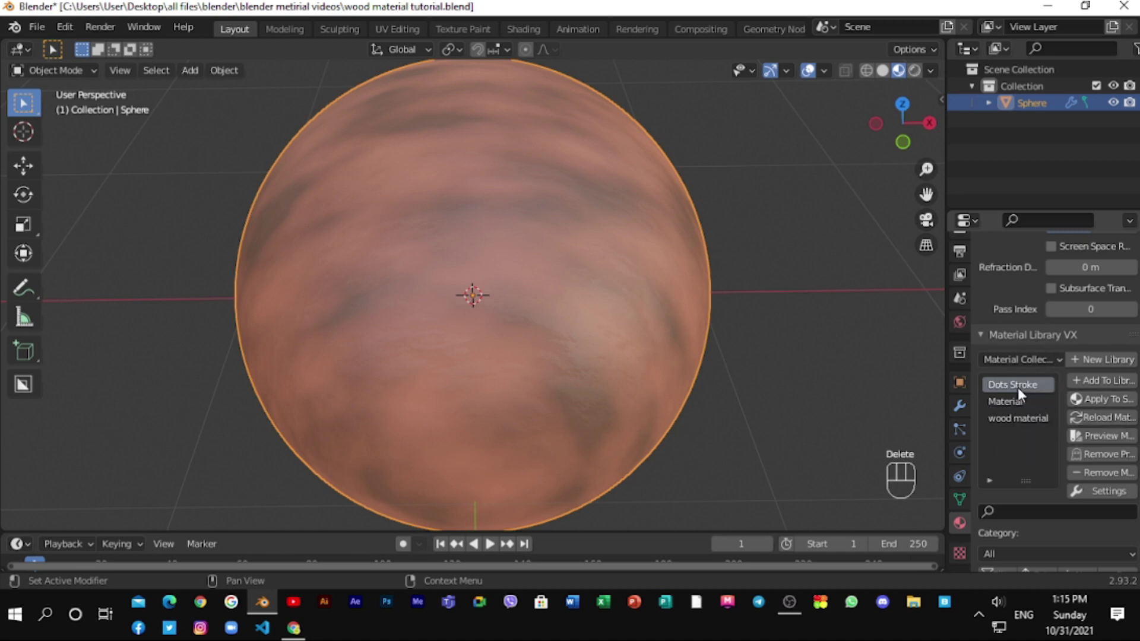
{"action": "left_click", "coordinate": [1110, 474]}
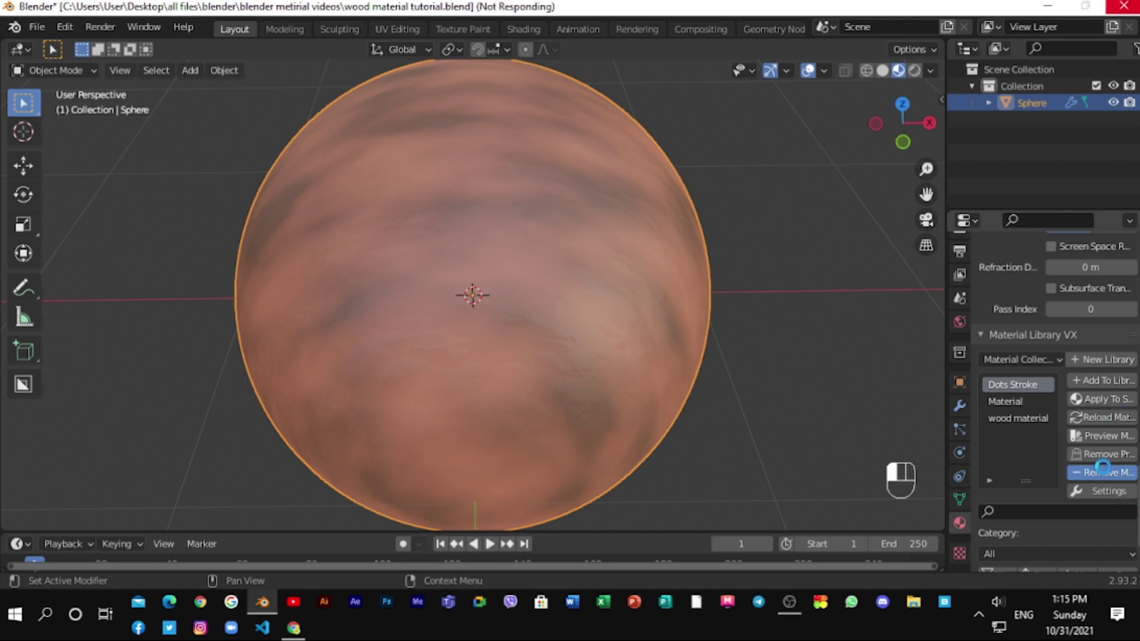
Step: Switch the viewport to Solid shading and save the file
{"action": "left_click", "coordinate": [882, 70]}
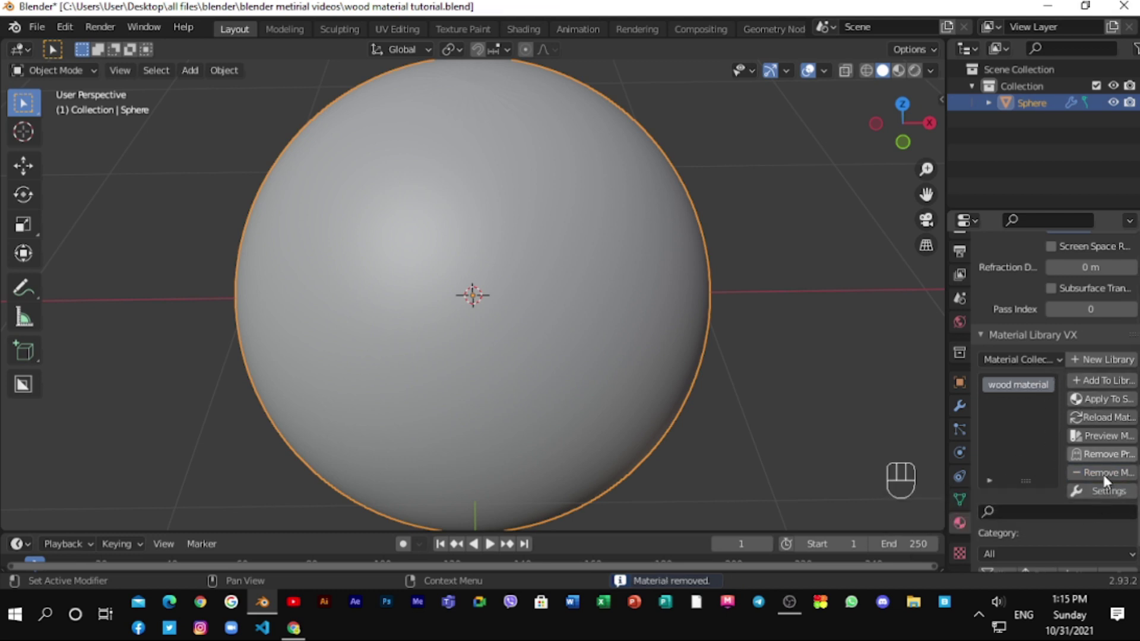
{"action": "left_click", "coordinate": [44, 22]}
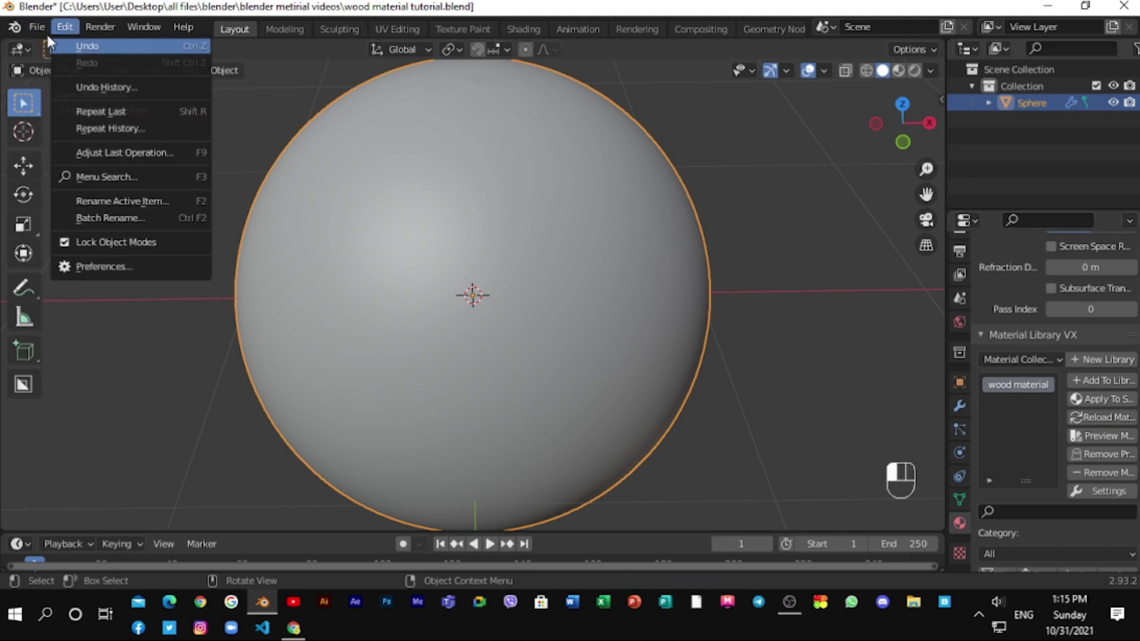
{"action": "key", "text": "Escape"}
{"action": "left_click", "coordinate": [37, 29]}
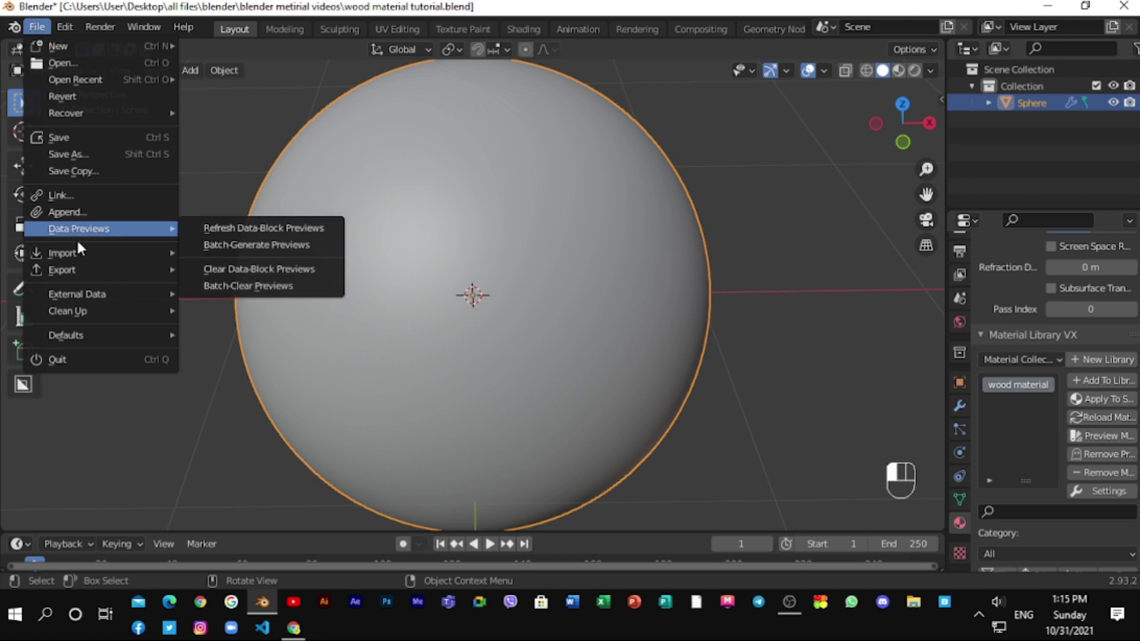
{"action": "left_click", "coordinate": [78, 136]}
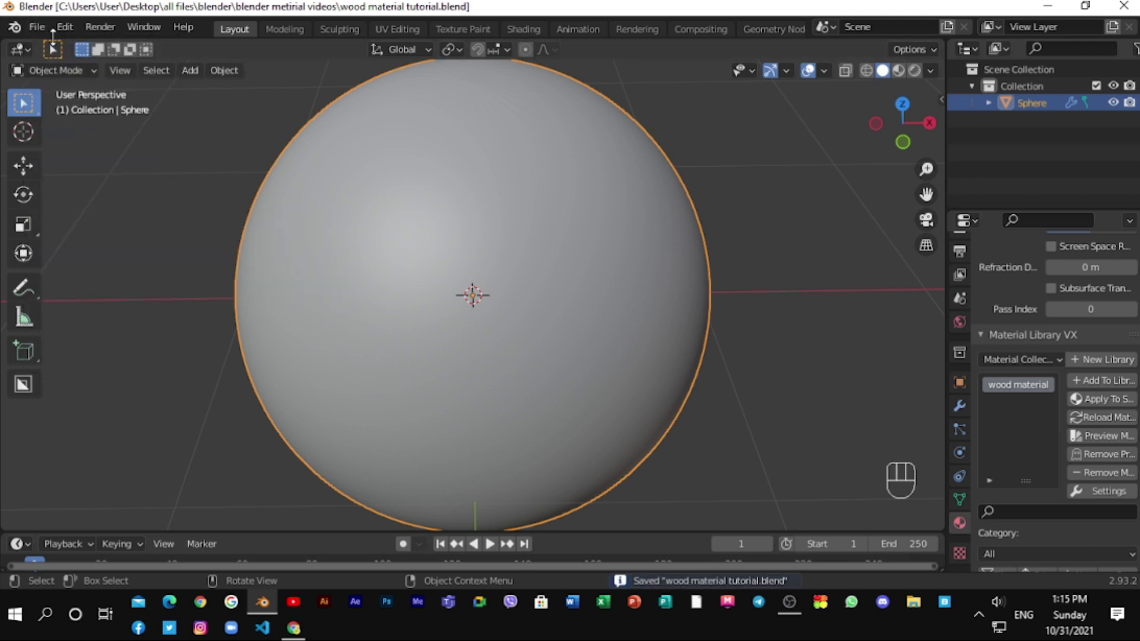
Step: Start a new file from the General template with the default cube
{"action": "left_click", "coordinate": [36, 26]}
{"action": "mouse_move", "coordinate": [49, 45]}
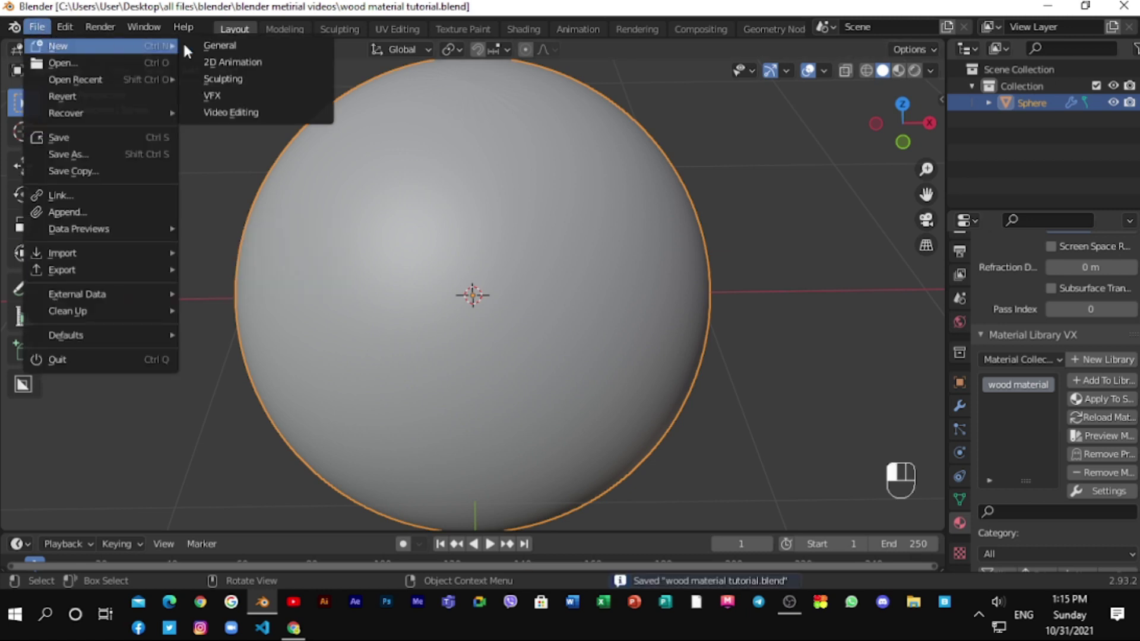
{"action": "left_click", "coordinate": [226, 44]}
Step: Orbit around the new cube and turn on Material Preview shading
{"action": "scroll", "coordinate": [269, 258], "scroll_direction": "up", "scroll_amount": 3}
{"action": "scroll", "coordinate": [528, 294], "scroll_direction": "down", "scroll_amount": 4}
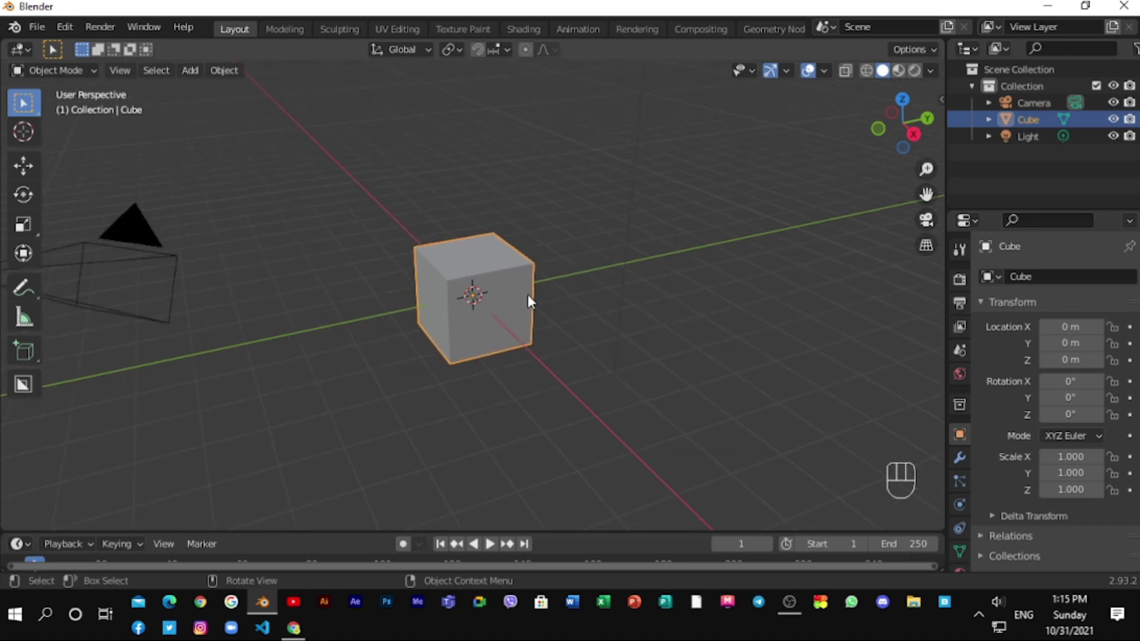
{"action": "scroll", "coordinate": [518, 290], "scroll_direction": "up", "scroll_amount": 2}
{"action": "middle_click_drag", "start_coordinate": [518, 290], "coordinate": [667, 265]}
{"action": "left_click", "coordinate": [897, 70]}
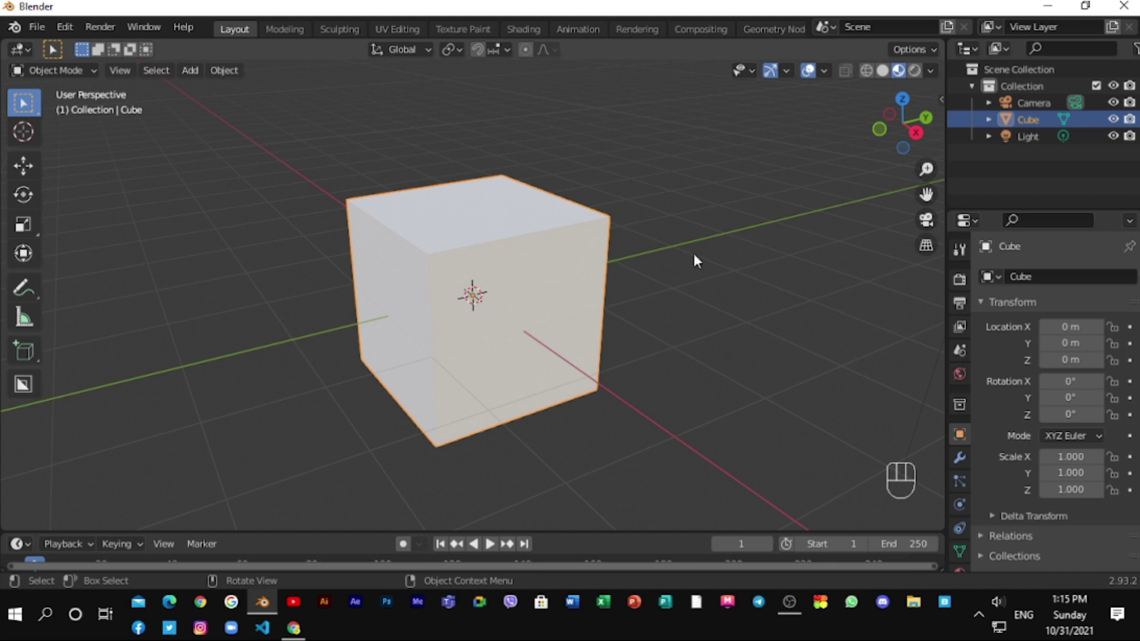
Step: In the cube's Material properties, expand Material Library VX and choose the Material Collection 2 library
{"action": "scroll", "coordinate": [960, 470], "scroll_direction": "down", "scroll_amount": 2}
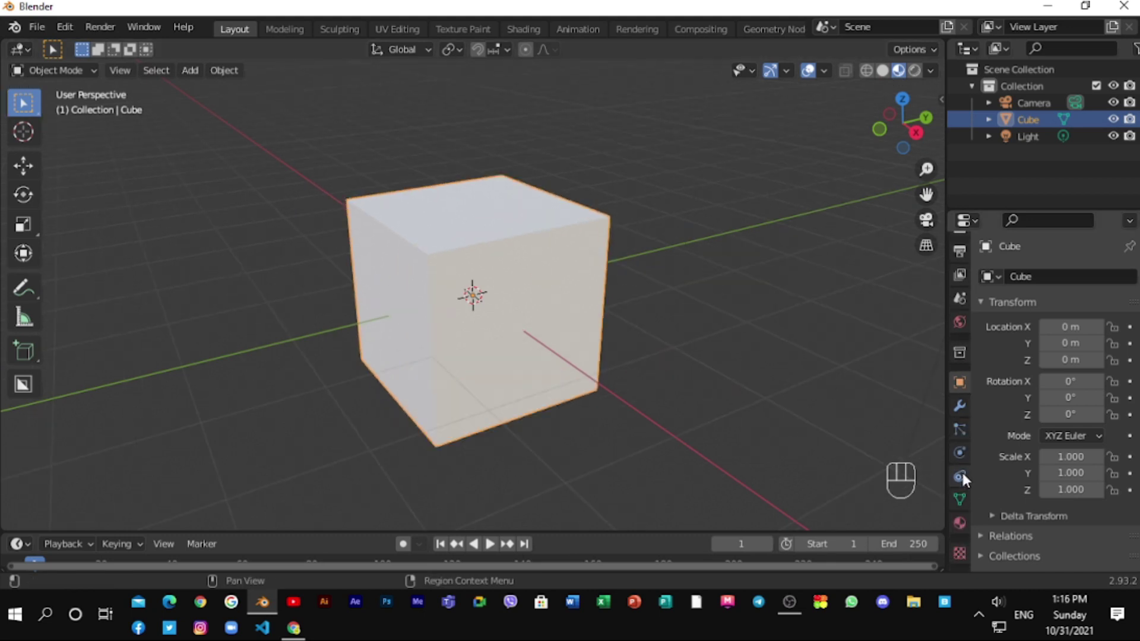
{"action": "left_click", "coordinate": [958, 522]}
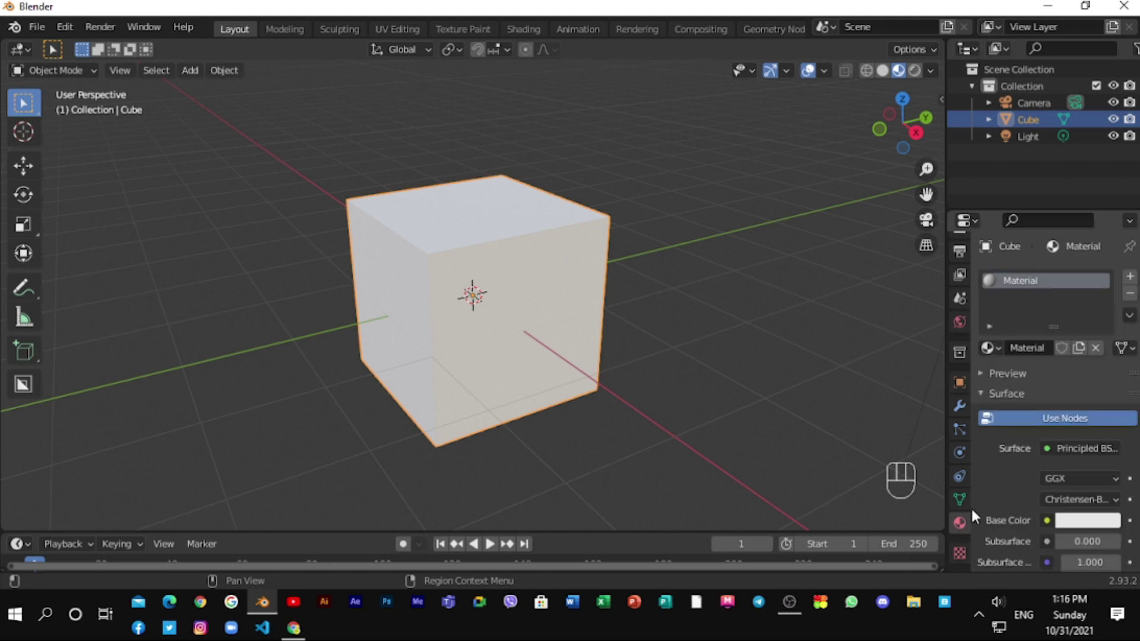
{"action": "scroll", "coordinate": [1027, 463], "scroll_direction": "down", "scroll_amount": 15}
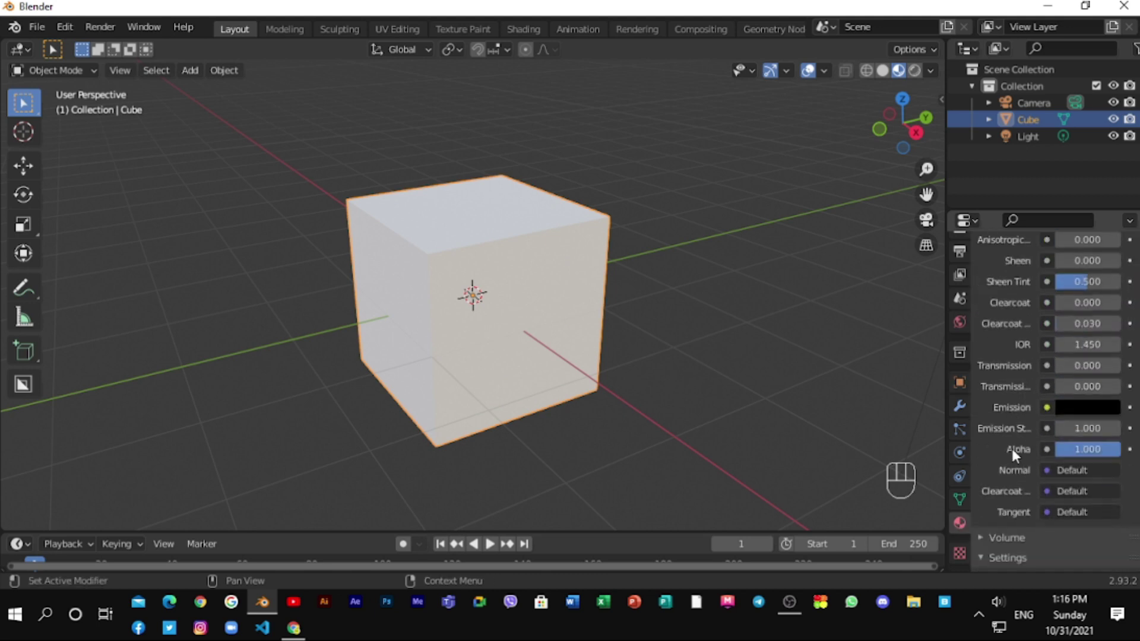
{"action": "scroll", "coordinate": [1011, 448], "scroll_direction": "down", "scroll_amount": 10}
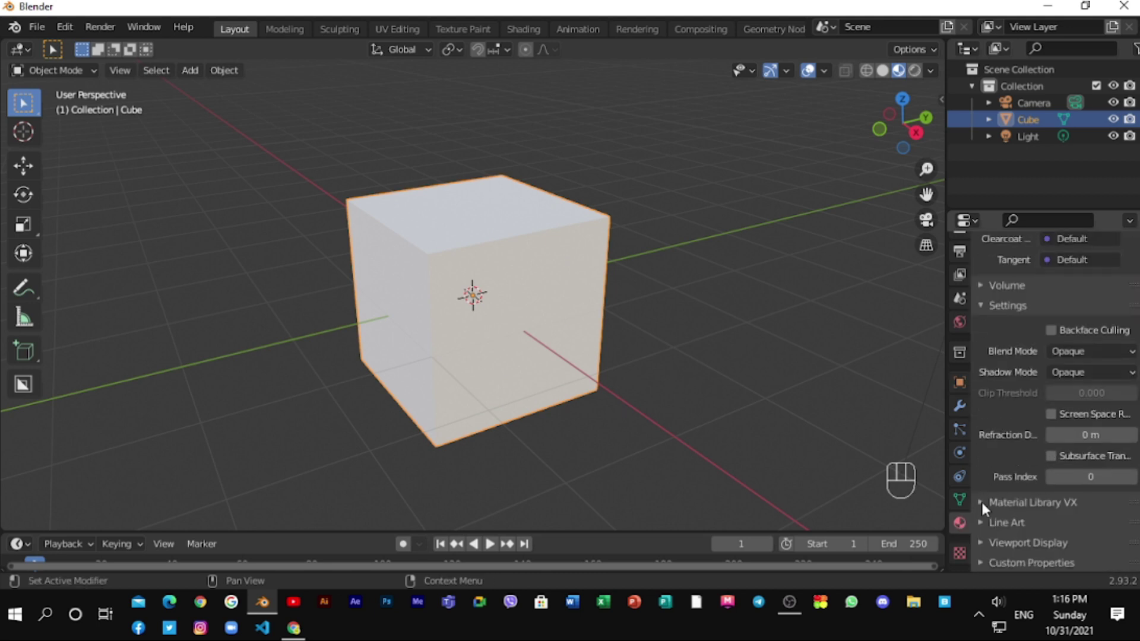
{"action": "left_click", "coordinate": [981, 503]}
{"action": "scroll", "coordinate": [1048, 503], "scroll_direction": "down", "scroll_amount": 7}
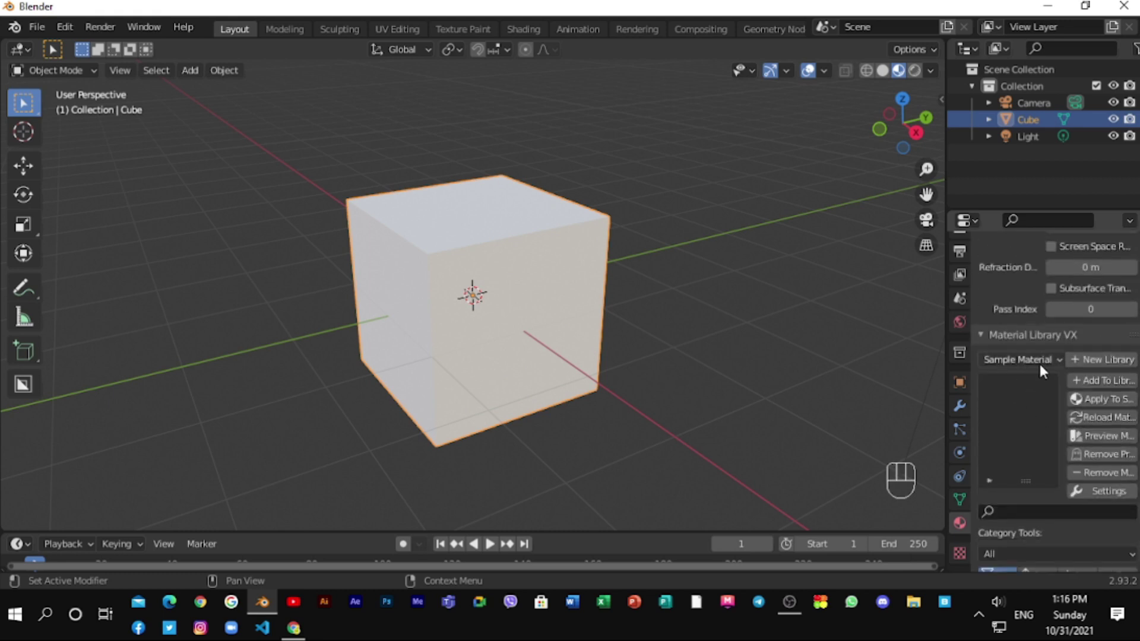
{"action": "left_click", "coordinate": [1040, 361]}
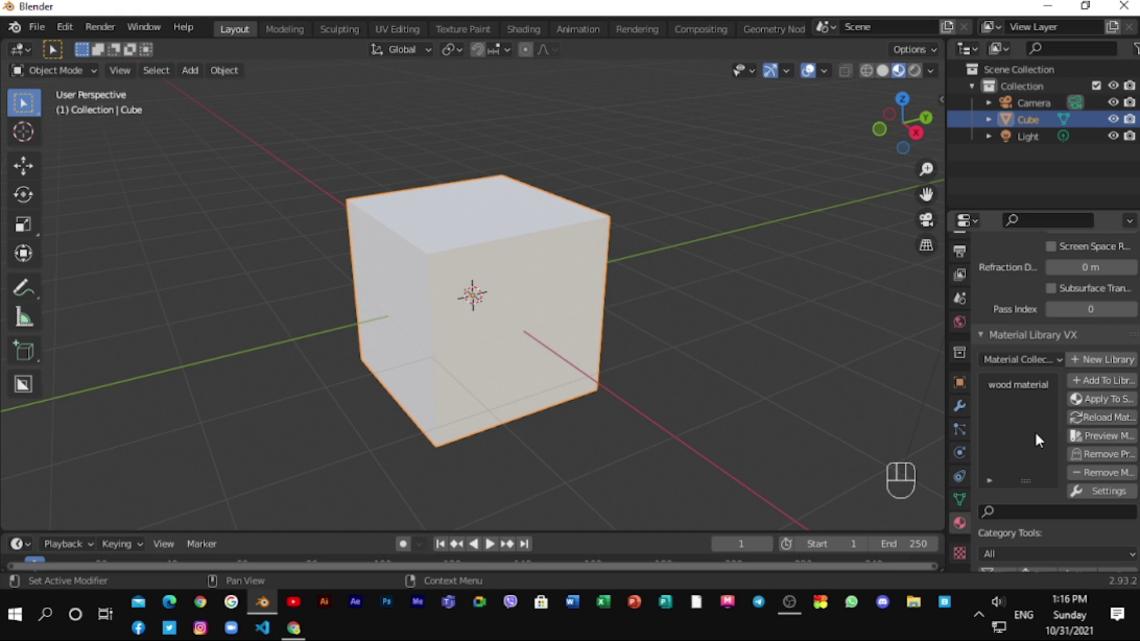
Step: Apply the saved 'wood material' to the cube and orbit around it to inspect the grain
{"action": "left_click", "coordinate": [1025, 380]}
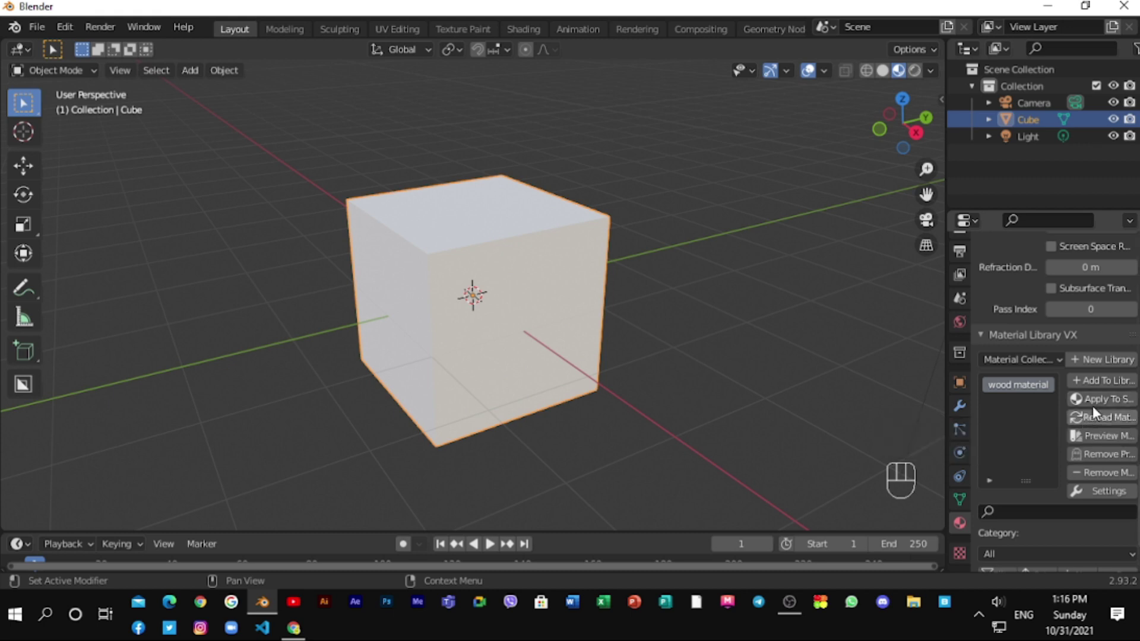
{"action": "left_click", "coordinate": [1114, 401]}
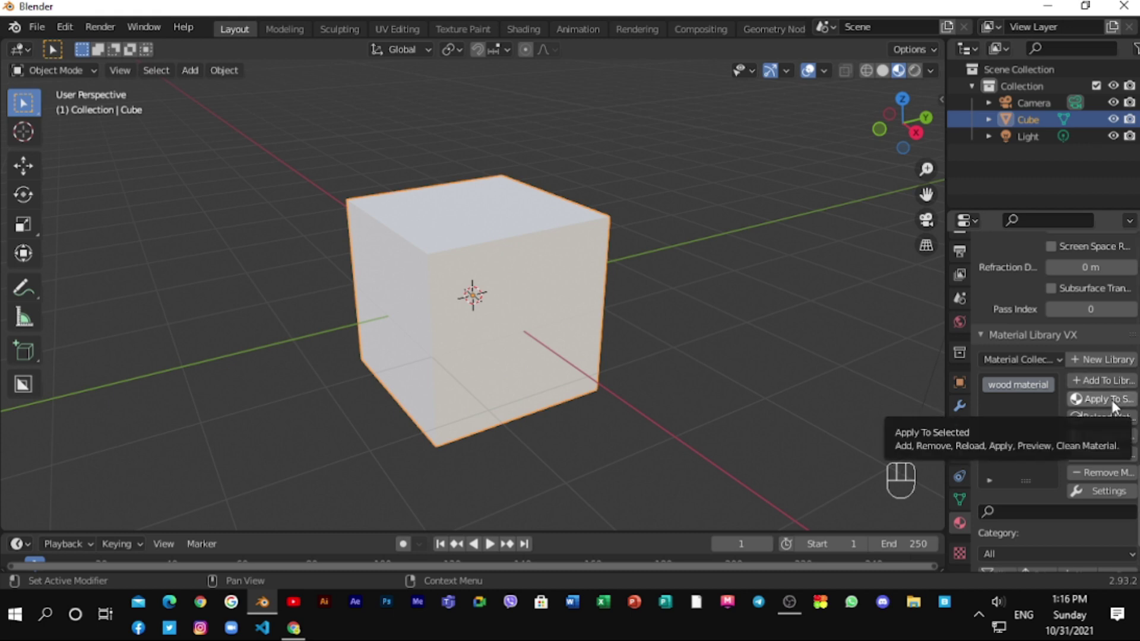
{"action": "scroll", "coordinate": [609, 344], "scroll_direction": "up", "scroll_amount": 4}
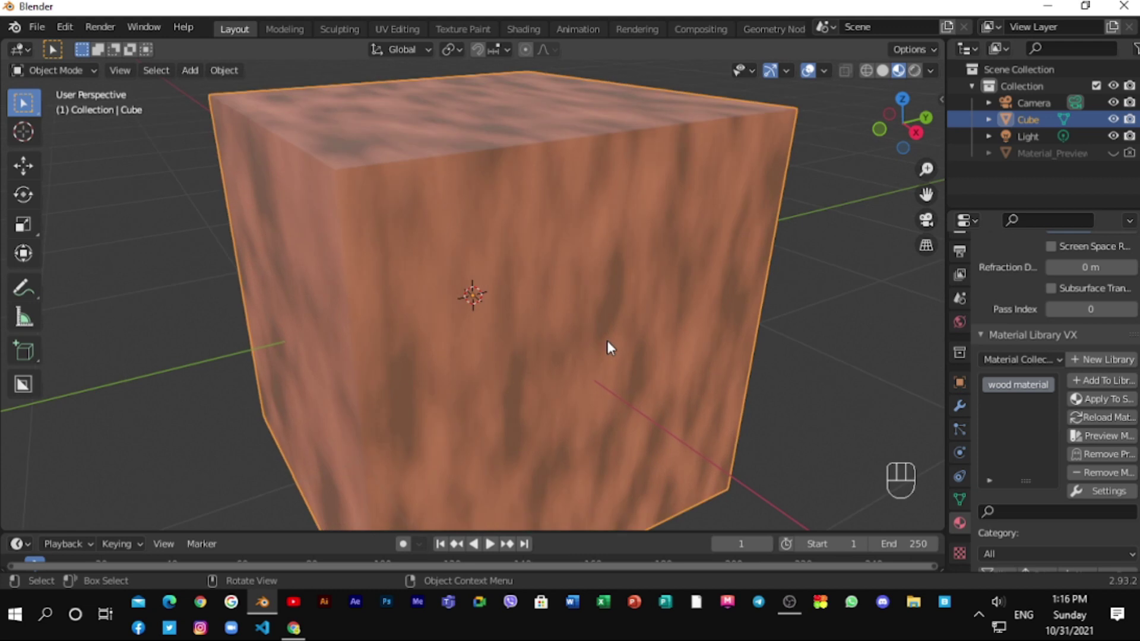
{"action": "middle_click_drag", "start_coordinate": [607, 340], "coordinate": [41, 336]}
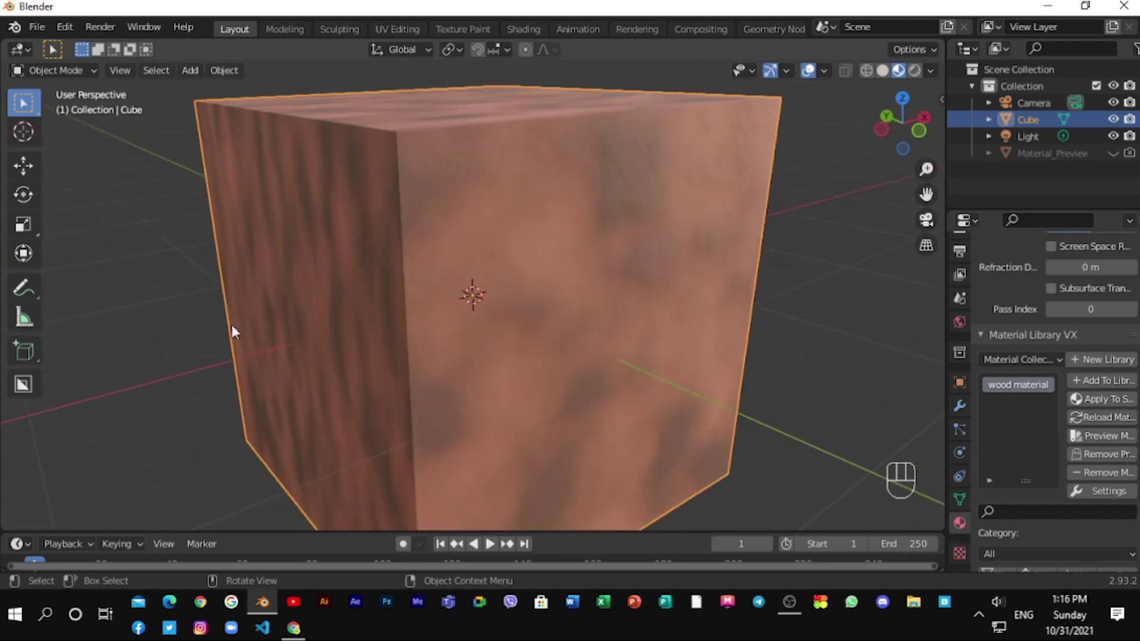
{"action": "scroll", "coordinate": [231, 331], "scroll_direction": "down", "scroll_amount": 5}
{"action": "middle_click_drag", "start_coordinate": [355, 323], "coordinate": [13, 319]}
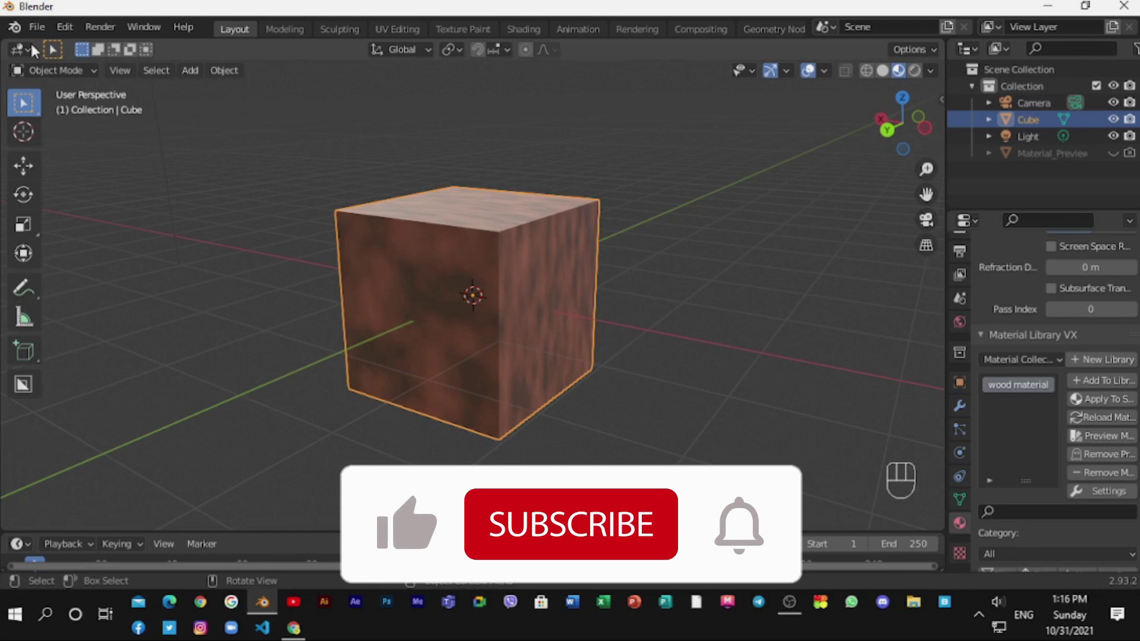
{"action": "scroll", "coordinate": [590, 384], "scroll_direction": "down", "scroll_amount": 2}
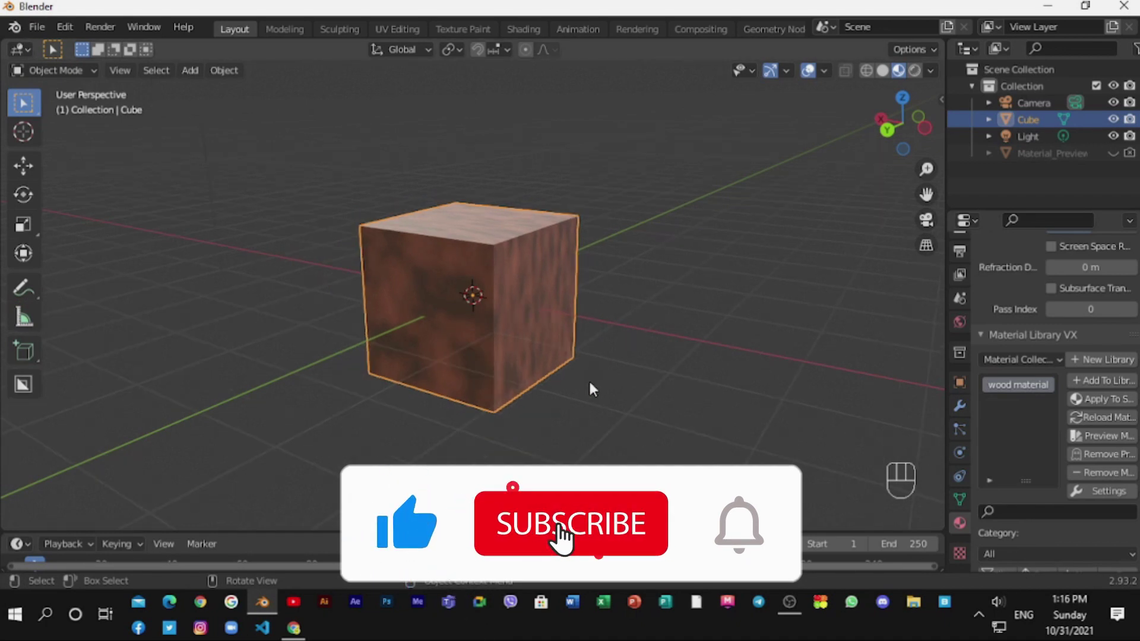
{"action": "middle_click_drag", "start_coordinate": [590, 389], "coordinate": [692, 381]}
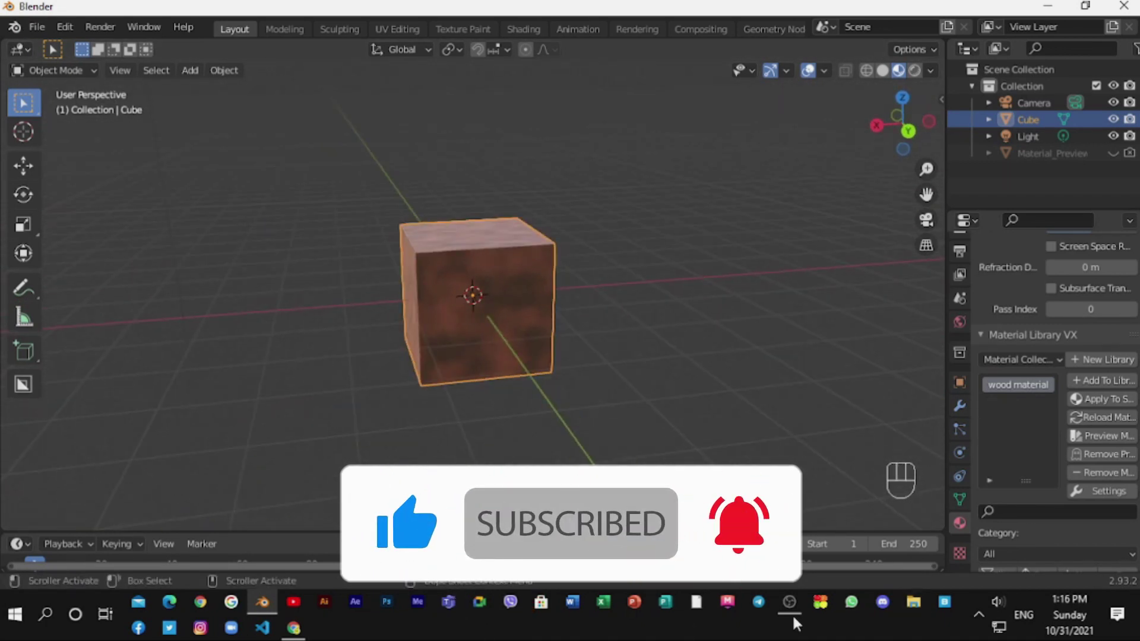